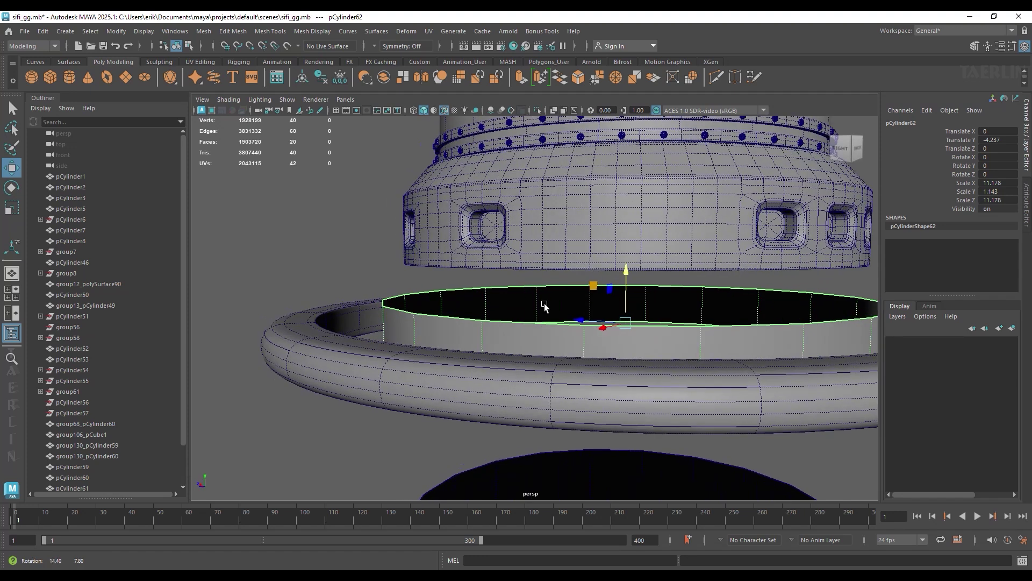
Raise and flatten the ring into a thin strip, then place a duplicate lower on the band.
{"action": "left_click_drag", "start_coordinate": [608, 273], "coordinate": [608, 232]}
{"action": "key", "text": "r"}
{"action": "key", "text": "w"}
{"action": "key", "text": "ctrl+d"}
{"action": "mouse_move", "coordinate": [603, 299]}
{"action": "left_mouse_down", "text": "alt"}
{"action": "mouse_move", "coordinate": [611, 375]}
{"action": "mouse_move", "coordinate": [641, 245]}
{"action": "left_mouse_up", "text": "alt"}
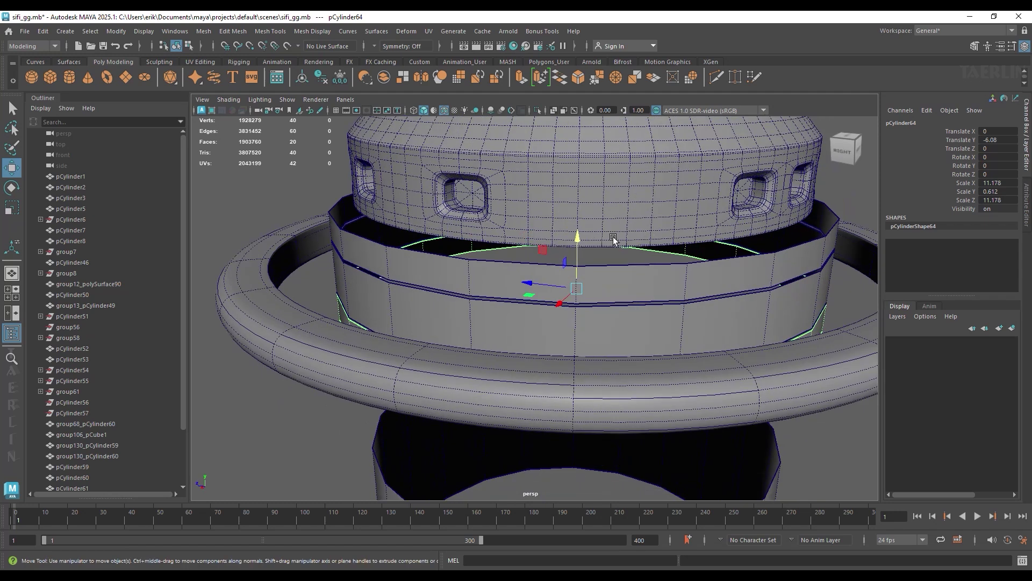
Smooth pCylinder62's middle band at 1 division and duplicate it as pCylinder65, scaled to 11.259.
{"action": "left_click", "coordinate": [582, 330]}
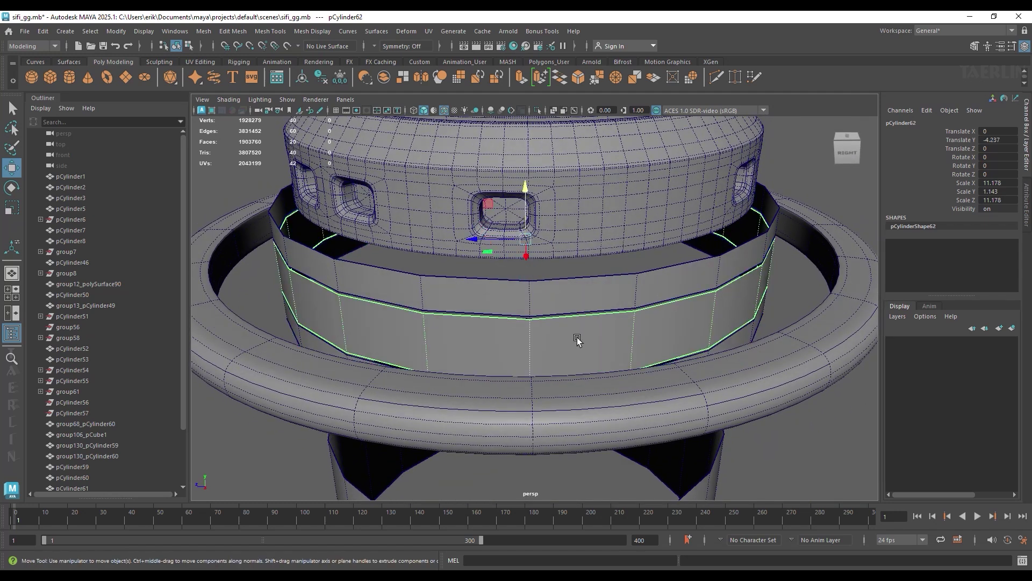
{"action": "right_click_drag", "start_coordinate": [583, 249], "coordinate": [572, 283], "text": "shift"}
{"action": "right_click_drag", "start_coordinate": [565, 327], "coordinate": [551, 312], "text": "shift"}
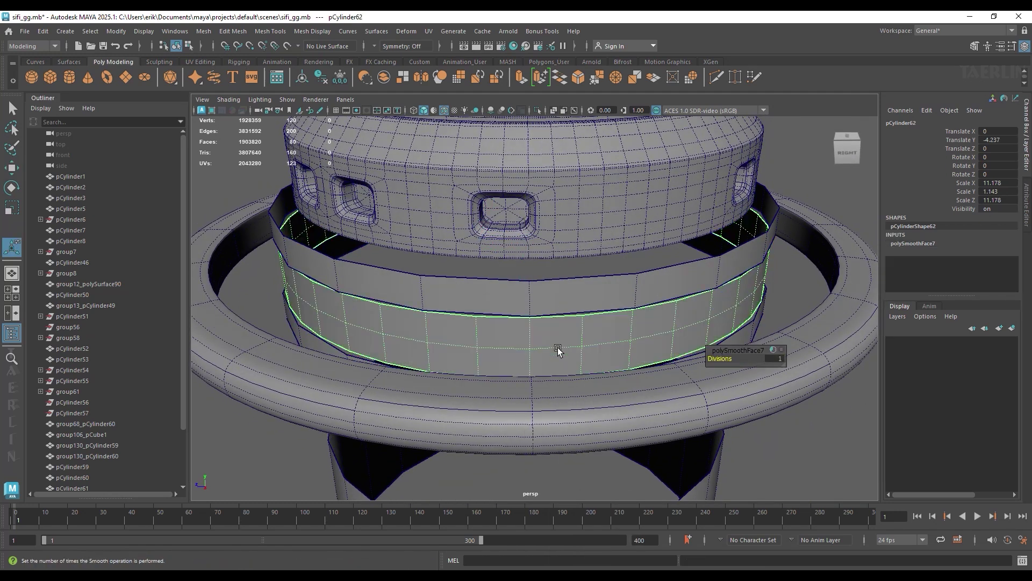
{"action": "mouse_move", "coordinate": [555, 355]}
{"action": "left_mouse_down", "text": "alt"}
{"action": "mouse_move", "coordinate": [555, 336]}
{"action": "mouse_move", "coordinate": [737, 337]}
{"action": "mouse_move", "coordinate": [682, 304]}
{"action": "mouse_move", "coordinate": [565, 361]}
{"action": "mouse_move", "coordinate": [712, 328]}
{"action": "mouse_move", "coordinate": [566, 291]}
{"action": "mouse_move", "coordinate": [548, 316]}
{"action": "mouse_move", "coordinate": [560, 320]}
{"action": "left_mouse_up", "text": "alt"}
{"action": "key", "text": "w"}
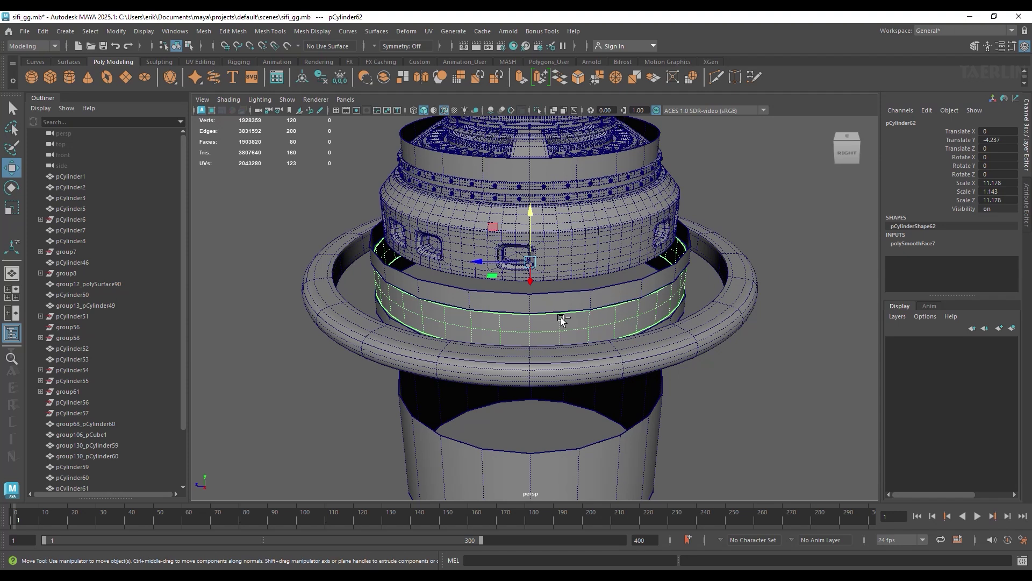
{"action": "key", "text": "ctrl+d"}
{"action": "key", "text": "r"}
{"action": "mouse_move", "coordinate": [562, 321]}
{"action": "left_mouse_down", "text": "alt"}
{"action": "mouse_move", "coordinate": [536, 246]}
{"action": "mouse_move", "coordinate": [573, 272]}
{"action": "left_mouse_up", "text": "alt"}
{"action": "key", "text": "space"}
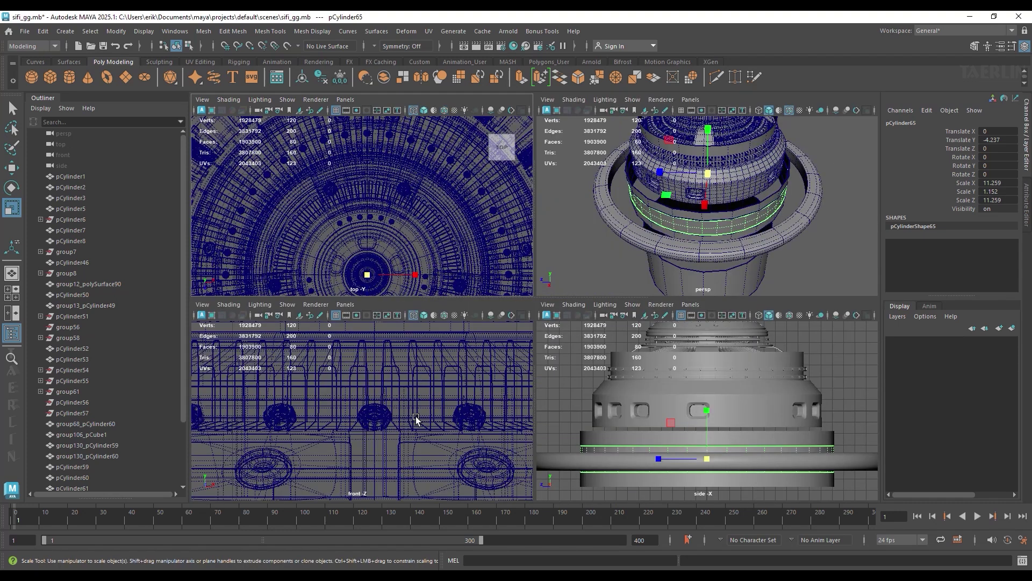
Select the front faces of the duplicate band pCylinder65 in the four-pane layout.
{"action": "scroll", "coordinate": [416, 419], "scroll_direction": "down", "scroll_amount": 4}
{"action": "middle_click_drag", "start_coordinate": [795, 422], "coordinate": [795, 395], "text": "alt"}
{"action": "scroll", "coordinate": [368, 163], "scroll_direction": "down", "scroll_amount": 2}
{"action": "right_click_drag", "start_coordinate": [724, 421], "coordinate": [699, 447]}
{"action": "left_click_drag", "start_coordinate": [330, 409], "coordinate": [392, 469]}
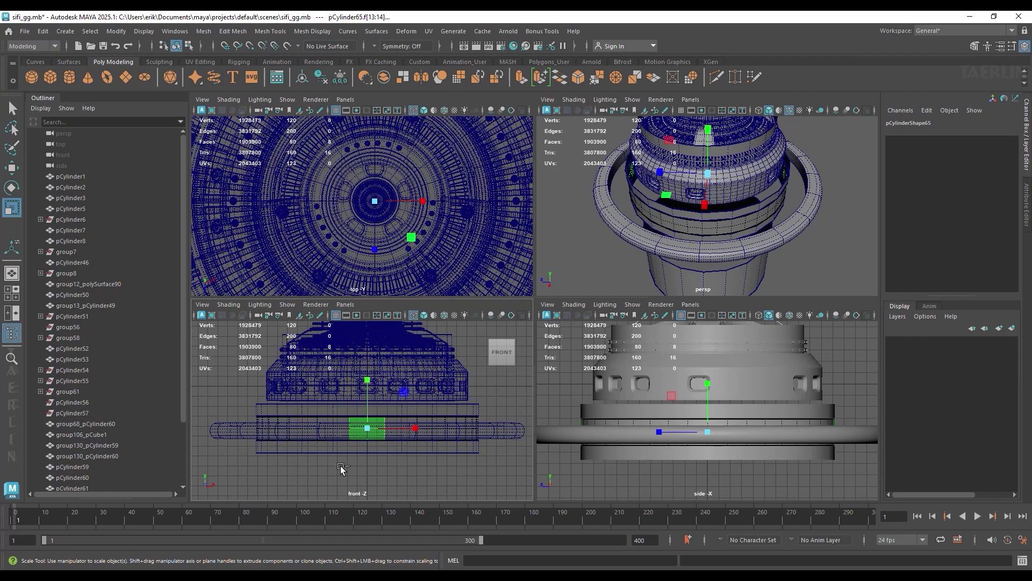
{"action": "key", "text": "space"}
{"action": "left_click_drag", "start_coordinate": [672, 226], "coordinate": [634, 322], "text": "alt"}
Invert the selection and delete the other faces, leaving a four-face front panel.
{"action": "key", "text": "ctrl+shift+i"}
{"action": "key", "text": "Delete"}
{"action": "scroll", "coordinate": [634, 322], "scroll_direction": "up", "scroll_amount": 5}
{"action": "key", "text": "F8"}
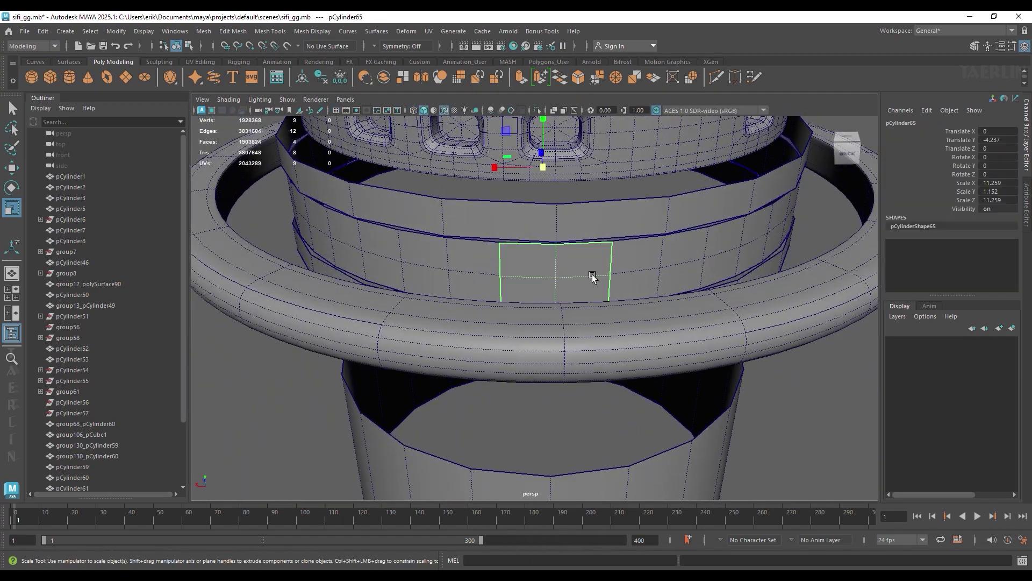
{"action": "left_click_drag", "start_coordinate": [592, 276], "coordinate": [587, 282], "text": "alt"}
{"action": "scroll", "coordinate": [553, 285], "scroll_direction": "up", "scroll_amount": 3}
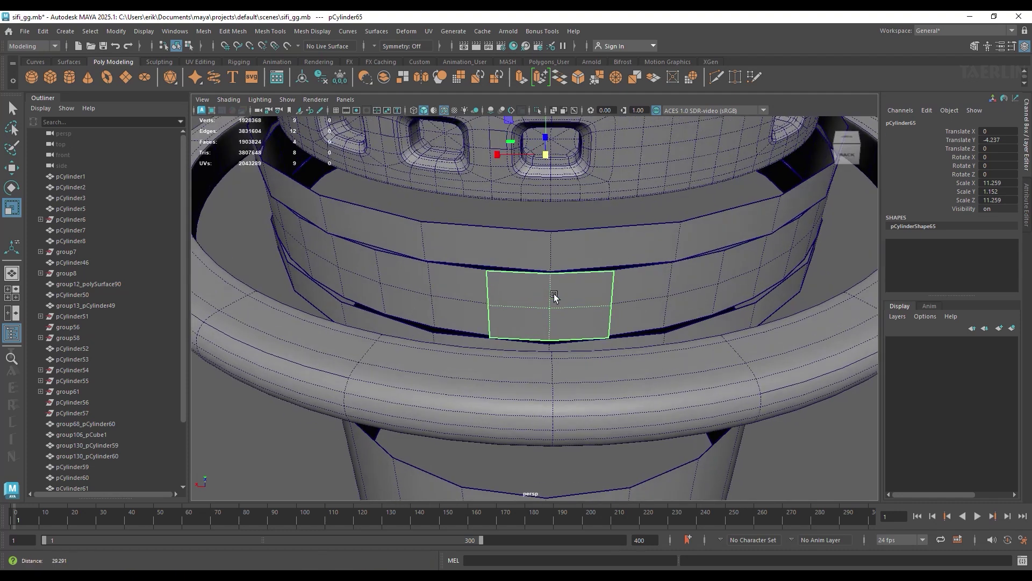
{"action": "right_click_drag", "start_coordinate": [563, 290], "coordinate": [569, 301]}
Extrude the four panel faces outward with thickness 0.29.
{"action": "left_click", "coordinate": [516, 285]}
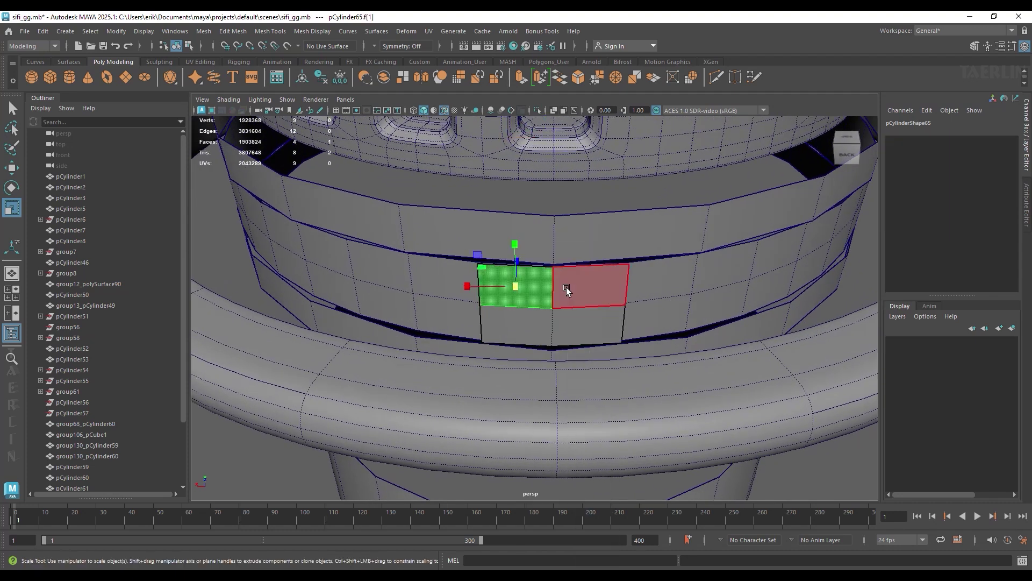
{"action": "left_click", "coordinate": [586, 285]}
{"action": "right_click", "coordinate": [598, 282], "text": "shift"}
{"action": "left_click", "coordinate": [594, 311]}
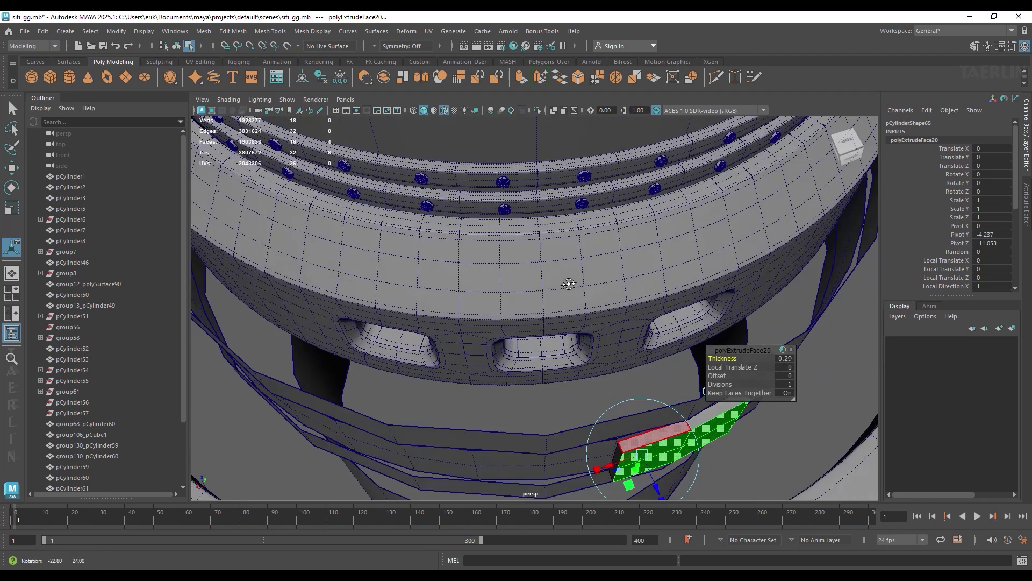
{"action": "left_click_drag", "start_coordinate": [565, 284], "coordinate": [553, 252], "text": "alt"}
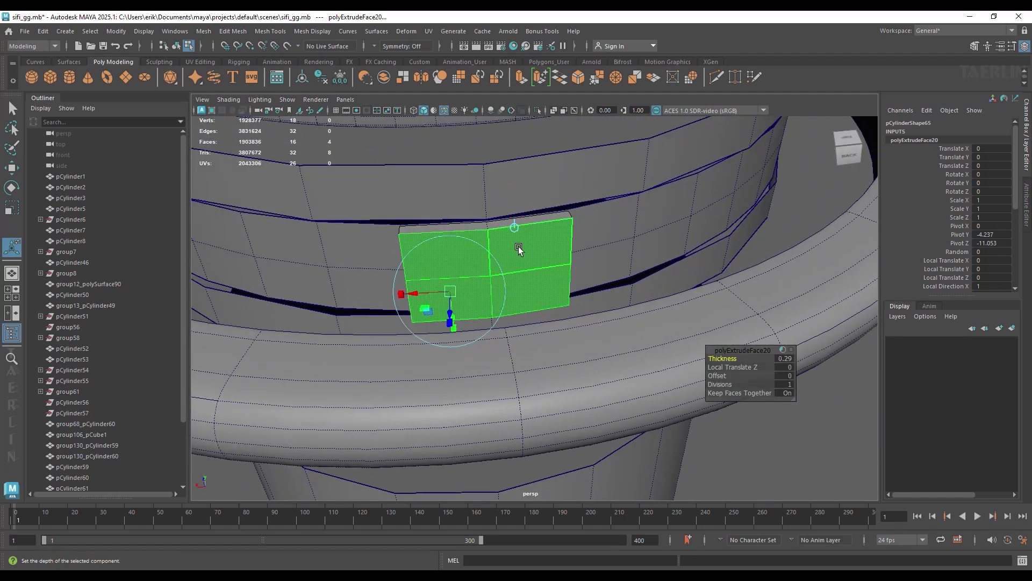
Bevel the panel's vertical edges.
{"action": "key", "text": "F8"}
{"action": "mouse_move", "coordinate": [556, 242]}
{"action": "right_mouse_down", "text": "shift"}
{"action": "mouse_move", "coordinate": [492, 237]}
{"action": "mouse_move", "coordinate": [533, 257]}
{"action": "right_mouse_up", "text": "shift"}
{"action": "left_click", "coordinate": [490, 258]}
{"action": "right_click", "coordinate": [494, 260], "text": "ctrl"}
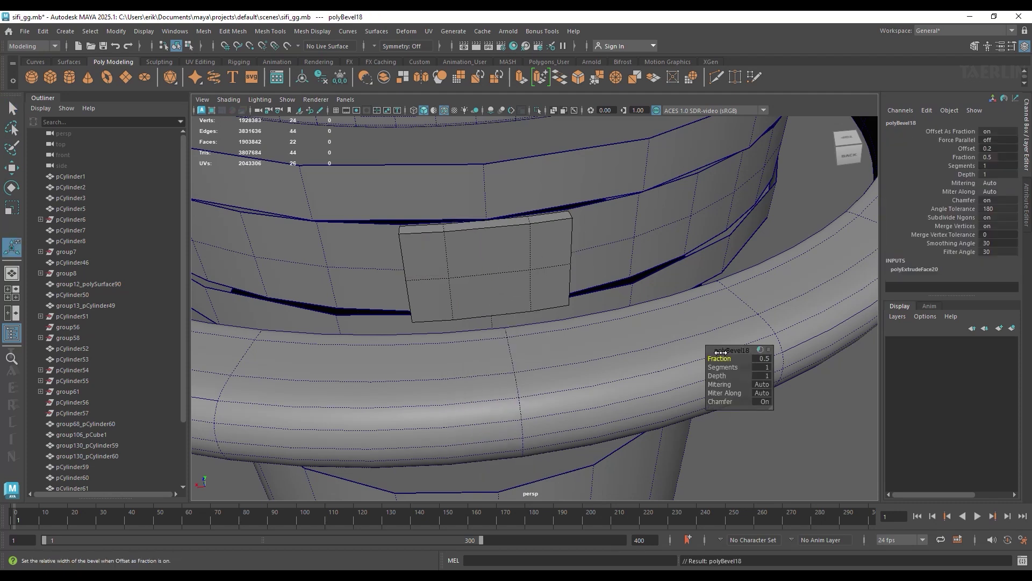
Extrude one front face of the panel outward into a jutting extension.
{"action": "right_click", "coordinate": [489, 245]}
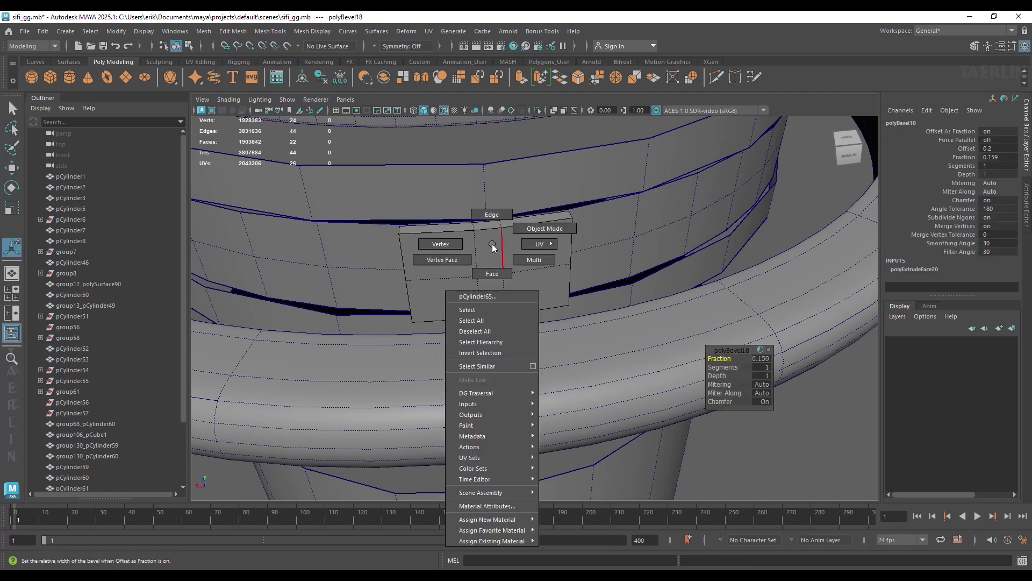
{"action": "left_click", "coordinate": [489, 250]}
{"action": "left_click_drag", "start_coordinate": [489, 300], "coordinate": [526, 244], "text": "alt"}
{"action": "right_click", "coordinate": [574, 250], "text": "shift"}
{"action": "left_click", "coordinate": [572, 277]}
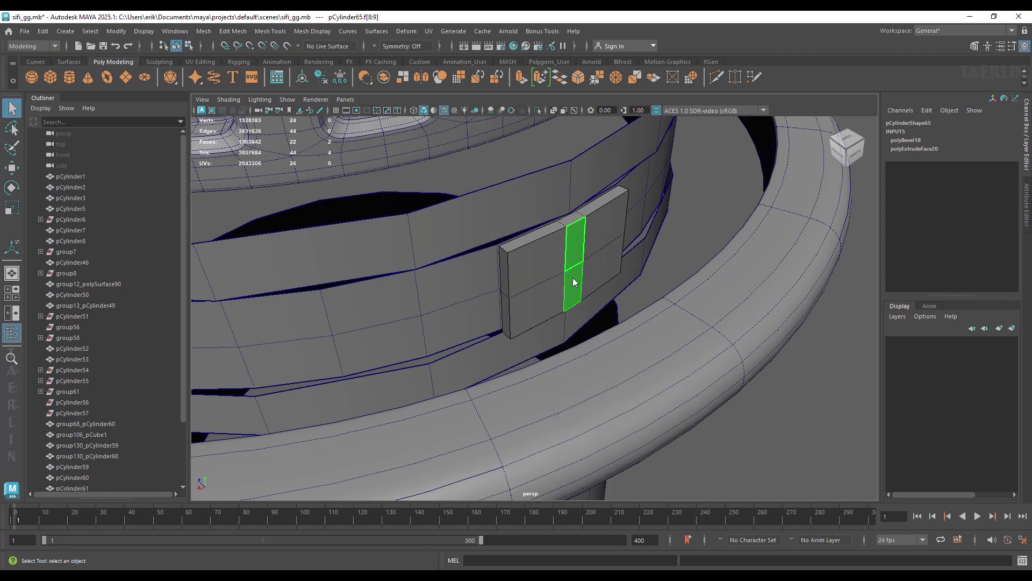
{"action": "mouse_move", "coordinate": [723, 358]}
{"action": "left_mouse_down"}
{"action": "mouse_move", "coordinate": [873, 385]}
{"action": "mouse_move", "coordinate": [587, 325]}
{"action": "mouse_move", "coordinate": [582, 308]}
{"action": "mouse_move", "coordinate": [533, 280]}
{"action": "left_mouse_up"}
{"action": "key", "text": "q"}
Bevel an edge of the extension and the block's corner edges.
{"action": "key", "text": "F10"}
{"action": "left_click", "coordinate": [524, 231]}
{"action": "key", "text": "ctrl+b"}
{"action": "mouse_move", "coordinate": [566, 230]}
{"action": "left_mouse_down", "text": "alt"}
{"action": "mouse_move", "coordinate": [554, 258]}
{"action": "mouse_move", "coordinate": [592, 279]}
{"action": "mouse_move", "coordinate": [576, 341]}
{"action": "mouse_move", "coordinate": [558, 346]}
{"action": "mouse_move", "coordinate": [648, 325]}
{"action": "mouse_move", "coordinate": [630, 328]}
{"action": "left_mouse_up", "text": "alt"}
{"action": "left_click", "coordinate": [553, 258]}
{"action": "key", "text": "w"}
{"action": "right_click_drag", "start_coordinate": [630, 328], "coordinate": [636, 338], "text": "alt"}
{"action": "left_click_drag", "start_coordinate": [579, 376], "coordinate": [494, 319], "text": "alt"}
{"action": "right_click_drag", "start_coordinate": [494, 319], "coordinate": [539, 322], "text": "shift"}
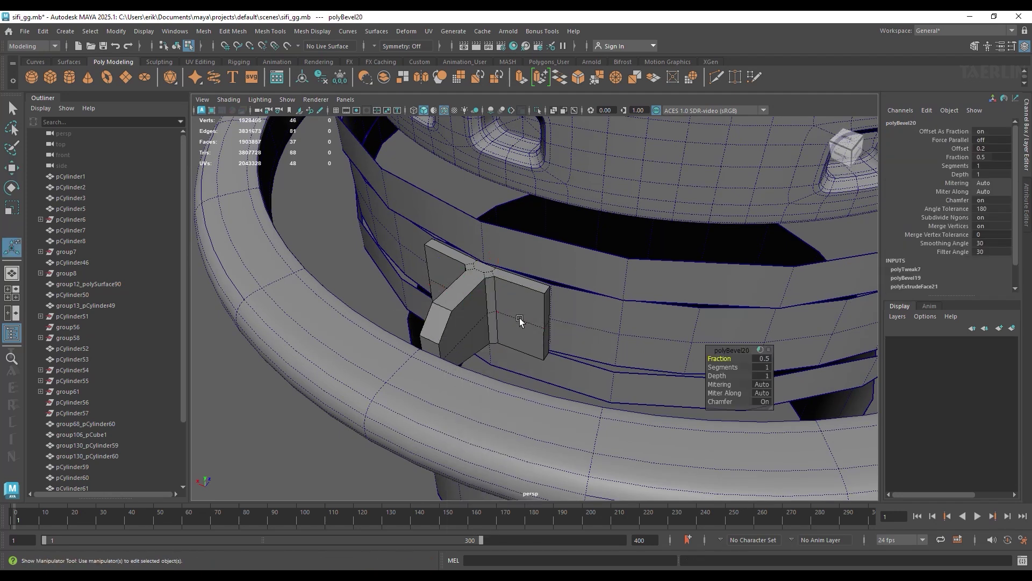
{"action": "key", "text": "f"}
Bevel another block edge at fraction 0.23 and inspect the chamfered bracket.
{"action": "mouse_move", "coordinate": [533, 319]}
{"action": "left_mouse_down", "text": "alt"}
{"action": "mouse_move", "coordinate": [608, 319]}
{"action": "mouse_move", "coordinate": [584, 331]}
{"action": "mouse_move", "coordinate": [503, 298]}
{"action": "left_mouse_up", "text": "alt"}
{"action": "left_click", "coordinate": [594, 293]}
{"action": "left_click_drag", "start_coordinate": [634, 301], "coordinate": [516, 322], "text": "alt"}
{"action": "right_click_drag", "start_coordinate": [516, 323], "coordinate": [559, 330], "text": "shift"}
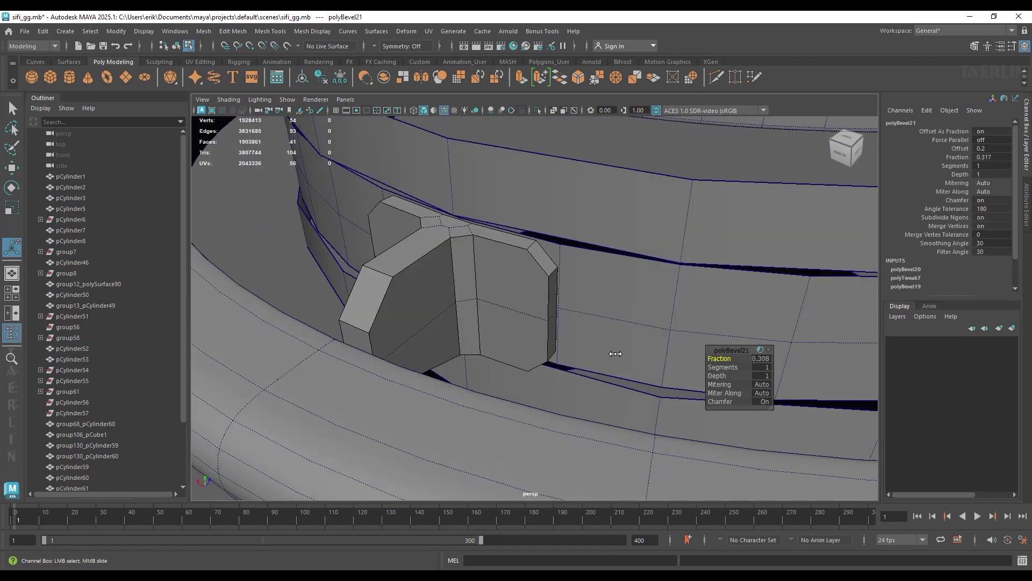
{"action": "middle_click_drag", "start_coordinate": [616, 354], "coordinate": [592, 353]}
{"action": "left_click_drag", "start_coordinate": [591, 353], "coordinate": [558, 290], "text": "alt"}
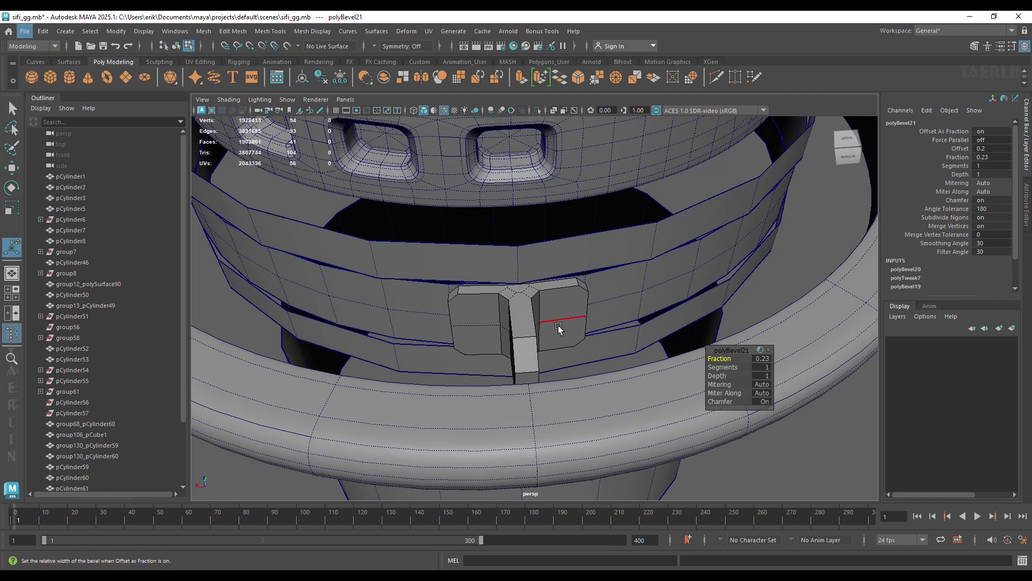
{"action": "right_click_drag", "start_coordinate": [558, 328], "coordinate": [546, 314], "text": "alt"}
{"action": "left_click_drag", "start_coordinate": [546, 313], "coordinate": [430, 308], "text": "alt"}
{"action": "mouse_move", "coordinate": [430, 308]}
{"action": "right_mouse_down", "text": "alt"}
{"action": "mouse_move", "coordinate": [461, 316]}
{"action": "mouse_move", "coordinate": [504, 305]}
{"action": "right_mouse_up", "text": "alt"}
{"action": "mouse_move", "coordinate": [504, 305]}
{"action": "left_mouse_down", "text": "alt"}
{"action": "mouse_move", "coordinate": [465, 253]}
{"action": "mouse_move", "coordinate": [472, 265]}
{"action": "left_mouse_up", "text": "alt"}
Isolate the pCylinder65 block so only it is shown.
{"action": "key", "text": "q"}
{"action": "key", "text": "F8"}
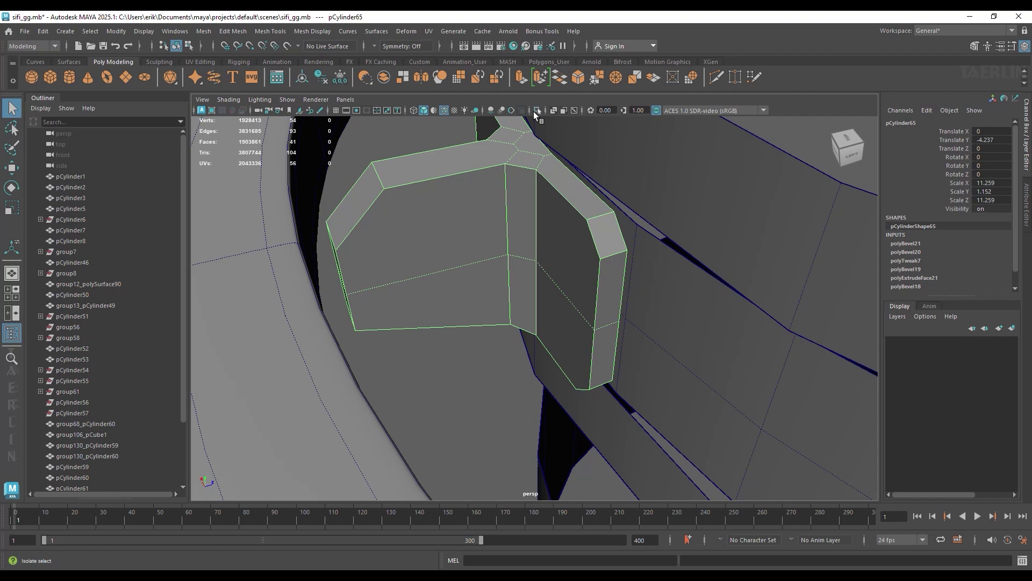
{"action": "left_click", "coordinate": [535, 115]}
{"action": "mouse_move", "coordinate": [554, 272]}
{"action": "left_mouse_down", "text": "alt"}
{"action": "mouse_move", "coordinate": [495, 322]}
{"action": "mouse_move", "coordinate": [457, 266]}
{"action": "left_mouse_up", "text": "alt"}
Multi-Cut a new edge across a face on the block's right side.
{"action": "right_click", "coordinate": [479, 249], "text": "shift"}
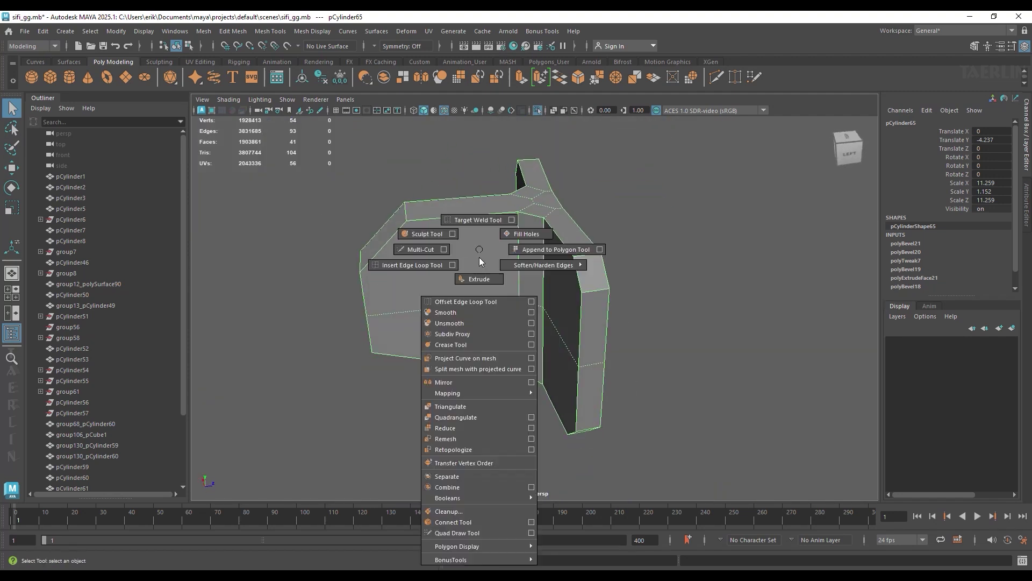
{"action": "left_click", "coordinate": [420, 249]}
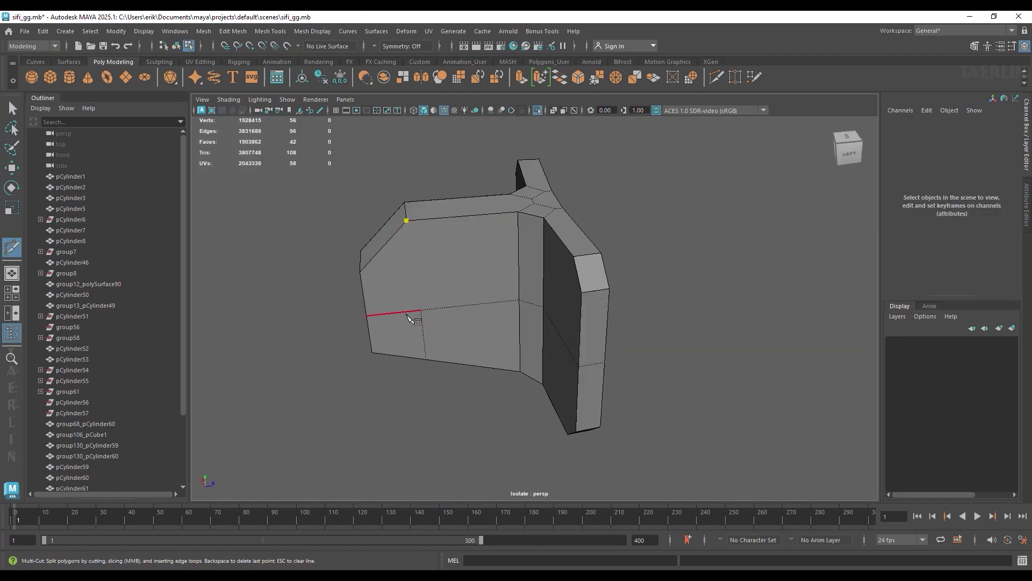
{"action": "mouse_move", "coordinate": [428, 330]}
{"action": "left_mouse_down", "text": "alt"}
{"action": "mouse_move", "coordinate": [643, 290]}
{"action": "mouse_move", "coordinate": [626, 248]}
{"action": "mouse_move", "coordinate": [457, 250]}
{"action": "mouse_move", "coordinate": [468, 295]}
{"action": "mouse_move", "coordinate": [470, 279]}
{"action": "mouse_move", "coordinate": [539, 279]}
{"action": "left_mouse_up", "text": "alt"}
{"action": "left_click", "coordinate": [645, 290]}
Insert edge loops through the selected edges on the block's left side.
{"action": "key", "text": "w"}
{"action": "left_click", "coordinate": [469, 281]}
{"action": "left_click_drag", "start_coordinate": [665, 299], "coordinate": [478, 289], "text": "alt"}
{"action": "left_click", "coordinate": [466, 294], "text": "shift"}
{"action": "right_click_drag", "start_coordinate": [464, 289], "coordinate": [425, 305], "text": "shift"}
{"action": "left_click_drag", "start_coordinate": [425, 305], "coordinate": [489, 317], "text": "alt"}
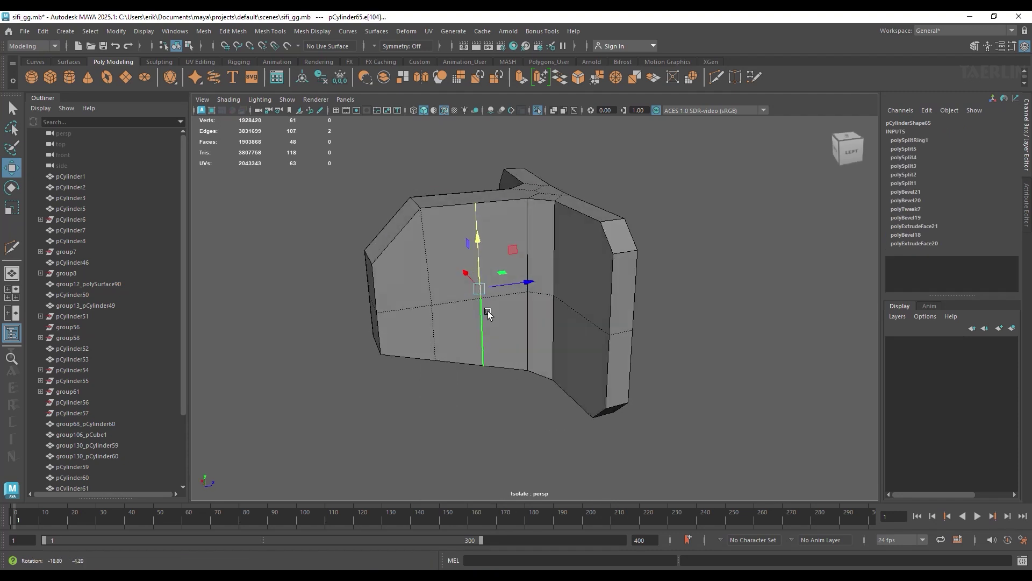
{"action": "mouse_move", "coordinate": [404, 314]}
{"action": "left_mouse_down", "text": "alt"}
{"action": "mouse_move", "coordinate": [615, 295]}
{"action": "mouse_move", "coordinate": [477, 284]}
{"action": "mouse_move", "coordinate": [611, 288]}
{"action": "mouse_move", "coordinate": [601, 273]}
{"action": "mouse_move", "coordinate": [617, 306]}
{"action": "mouse_move", "coordinate": [595, 274]}
{"action": "left_mouse_up", "text": "alt"}
{"action": "right_click_drag", "start_coordinate": [591, 273], "coordinate": [588, 312], "text": "ctrl"}
{"action": "mouse_move", "coordinate": [588, 312]}
{"action": "left_mouse_down", "text": "alt"}
{"action": "mouse_move", "coordinate": [602, 350]}
{"action": "mouse_move", "coordinate": [468, 350]}
{"action": "mouse_move", "coordinate": [553, 261]}
{"action": "mouse_move", "coordinate": [588, 296]}
{"action": "mouse_move", "coordinate": [532, 295]}
{"action": "mouse_move", "coordinate": [661, 289]}
{"action": "mouse_move", "coordinate": [645, 253]}
{"action": "mouse_move", "coordinate": [590, 264]}
{"action": "left_mouse_up", "text": "alt"}
Multi-Cut another edge across the junction face of the Y-shaped mesh.
{"action": "right_click", "coordinate": [554, 261], "text": "shift"}
{"action": "left_click", "coordinate": [494, 256]}
{"action": "key", "text": "Return"}
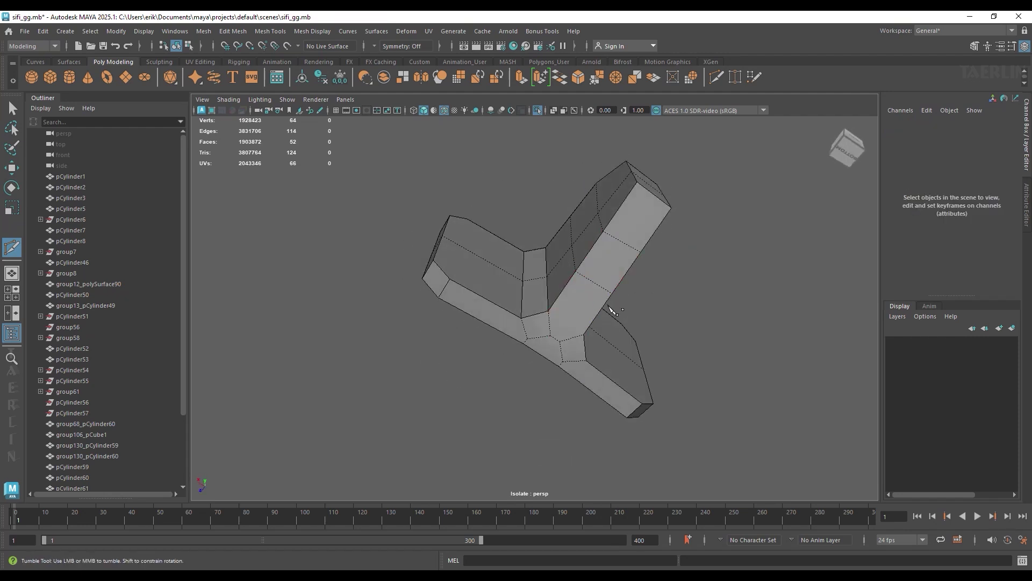
{"action": "left_click_drag", "start_coordinate": [611, 309], "coordinate": [613, 300], "text": "alt"}
{"action": "mouse_move", "coordinate": [578, 375]}
{"action": "left_mouse_down", "text": "alt"}
{"action": "mouse_move", "coordinate": [696, 369]}
{"action": "mouse_move", "coordinate": [569, 327]}
{"action": "mouse_move", "coordinate": [622, 343]}
{"action": "left_mouse_up", "text": "alt"}
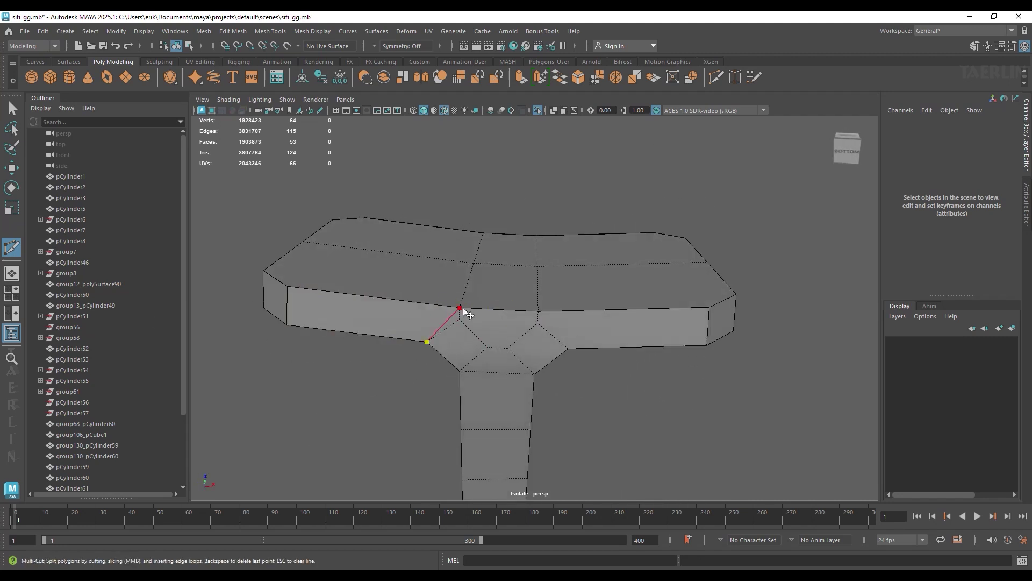
{"action": "left_click", "coordinate": [538, 321]}
{"action": "key", "text": "w"}
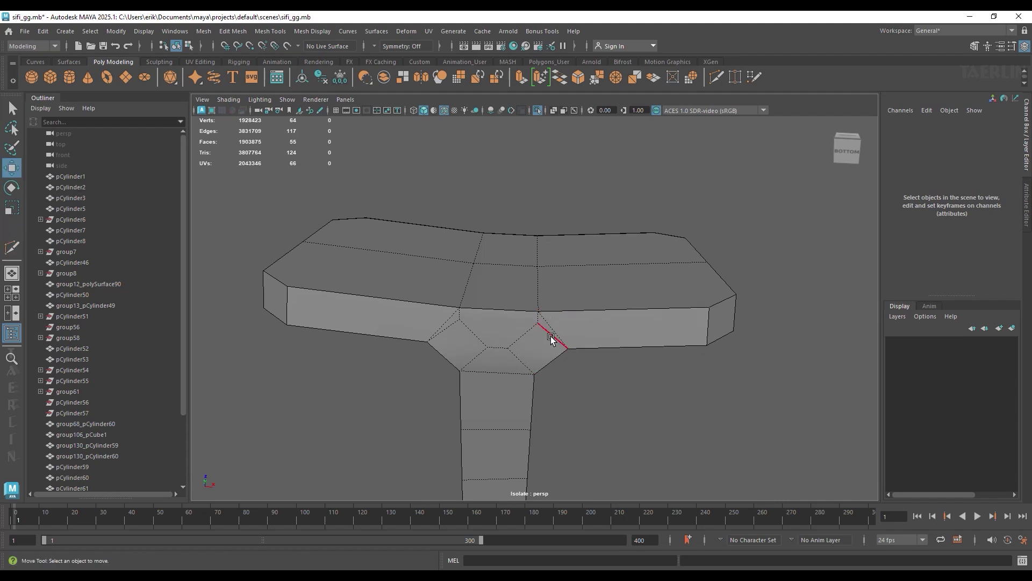
{"action": "left_click", "coordinate": [551, 338]}
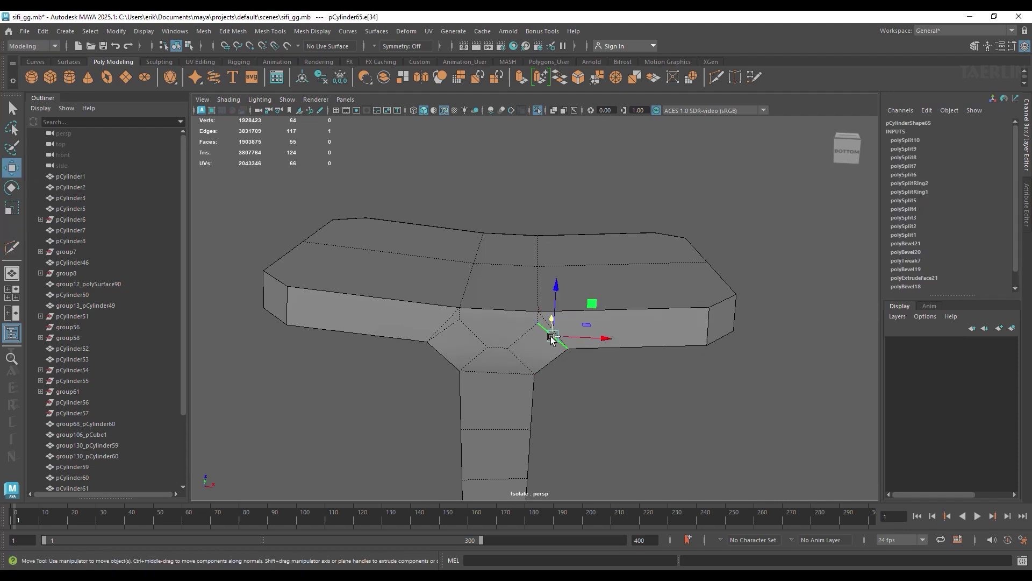
Target Weld the stray vertices onto their neighbours to tidy the topology.
{"action": "key", "text": "F8"}
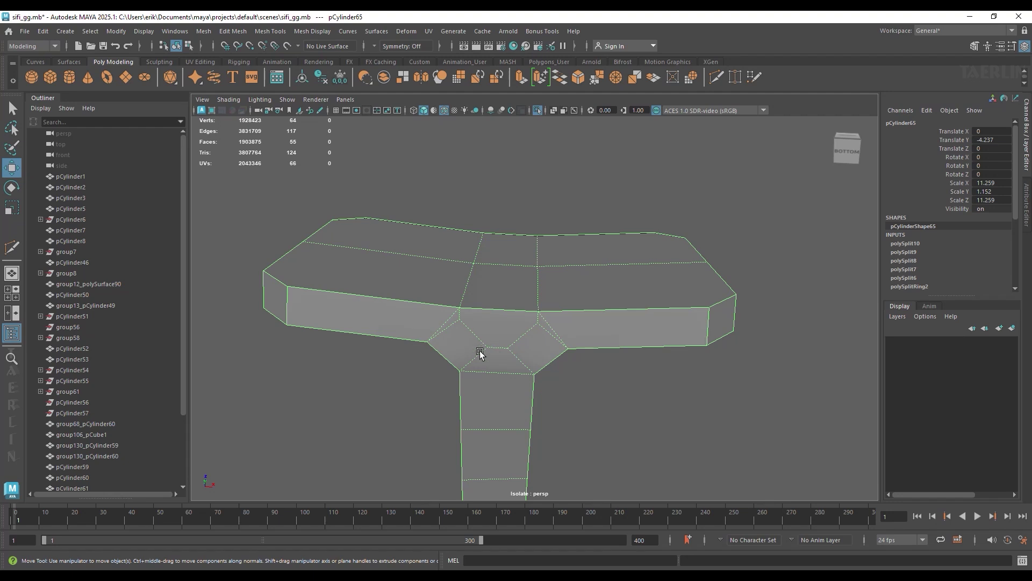
{"action": "mouse_move", "coordinate": [497, 266]}
{"action": "right_mouse_down"}
{"action": "mouse_move", "coordinate": [451, 264]}
{"action": "mouse_move", "coordinate": [499, 218]}
{"action": "right_mouse_up"}
{"action": "left_click_drag", "start_coordinate": [460, 321], "coordinate": [460, 308]}
{"action": "left_click_drag", "start_coordinate": [537, 323], "coordinate": [538, 311]}
{"action": "left_click_drag", "start_coordinate": [539, 311], "coordinate": [541, 321], "text": "alt"}
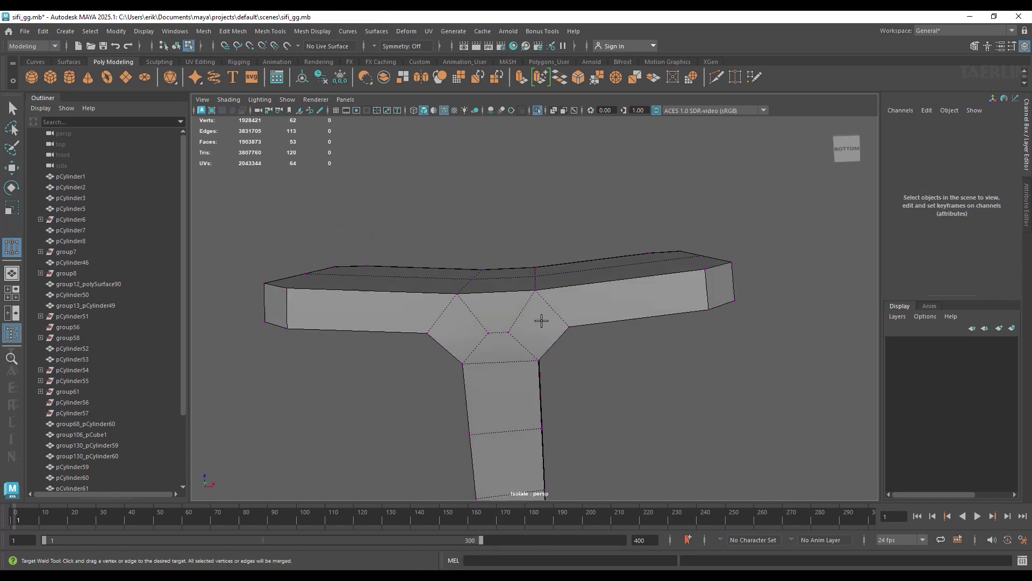
{"action": "mouse_move", "coordinate": [454, 337]}
{"action": "left_mouse_down", "text": "alt"}
{"action": "mouse_move", "coordinate": [526, 322]}
{"action": "mouse_move", "coordinate": [497, 307]}
{"action": "mouse_move", "coordinate": [498, 323]}
{"action": "mouse_move", "coordinate": [551, 295]}
{"action": "mouse_move", "coordinate": [528, 198]}
{"action": "mouse_move", "coordinate": [541, 306]}
{"action": "mouse_move", "coordinate": [563, 301]}
{"action": "left_mouse_up", "text": "alt"}
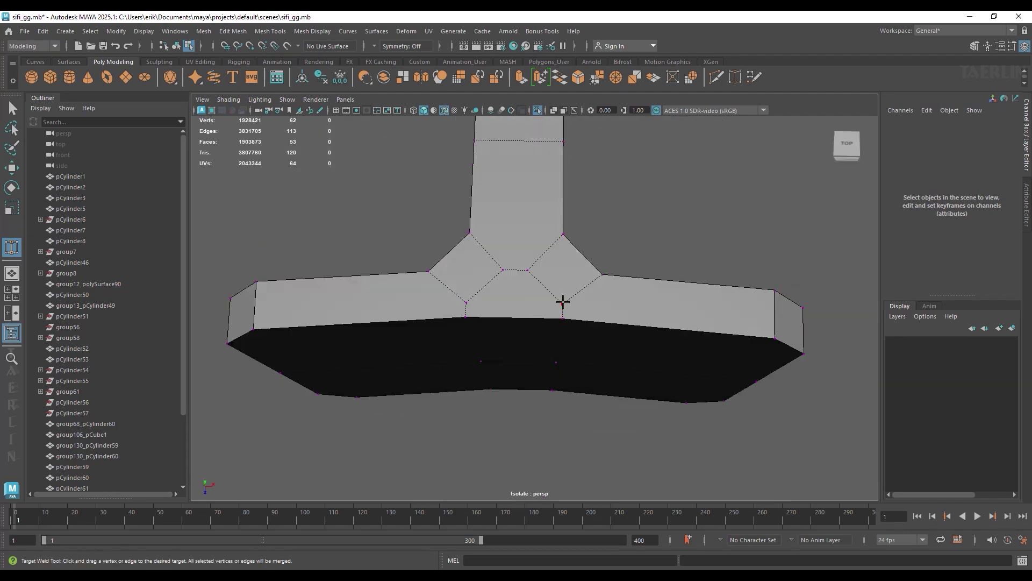
{"action": "left_click_drag", "start_coordinate": [466, 303], "coordinate": [429, 271]}
{"action": "mouse_move", "coordinate": [428, 271]}
{"action": "left_mouse_down", "text": "alt"}
{"action": "mouse_move", "coordinate": [549, 292]}
{"action": "mouse_move", "coordinate": [541, 177]}
{"action": "mouse_move", "coordinate": [549, 292]}
{"action": "mouse_move", "coordinate": [408, 231]}
{"action": "left_mouse_up", "text": "alt"}
{"action": "left_click", "coordinate": [11, 188]}
{"action": "left_click", "coordinate": [492, 322]}
{"action": "mouse_move", "coordinate": [492, 321]}
{"action": "left_mouse_down", "text": "alt"}
{"action": "mouse_move", "coordinate": [403, 338]}
{"action": "mouse_move", "coordinate": [617, 312]}
{"action": "mouse_move", "coordinate": [494, 278]}
{"action": "left_mouse_up", "text": "alt"}
Delete the extra edges on the back of the bracket block.
{"action": "key", "text": "q"}
{"action": "left_click", "coordinate": [617, 312]}
{"action": "right_click_drag", "start_coordinate": [494, 278], "coordinate": [543, 279], "text": "shift"}
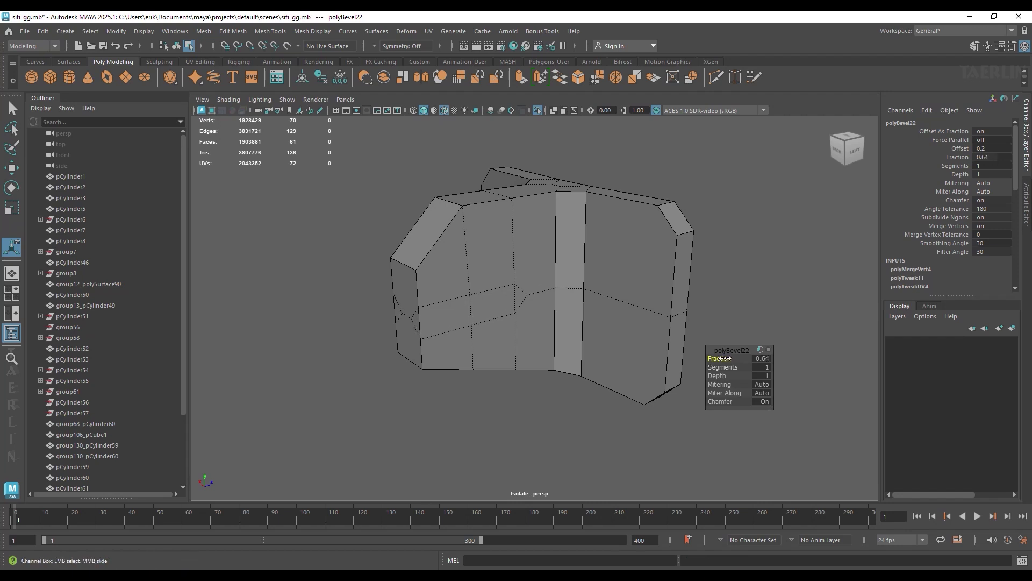
{"action": "mouse_move", "coordinate": [616, 315]}
{"action": "left_mouse_down", "text": "alt"}
{"action": "mouse_move", "coordinate": [596, 260]}
{"action": "mouse_move", "coordinate": [618, 253]}
{"action": "left_mouse_up", "text": "alt"}
{"action": "left_click", "coordinate": [618, 300]}
{"action": "key", "text": "Delete"}
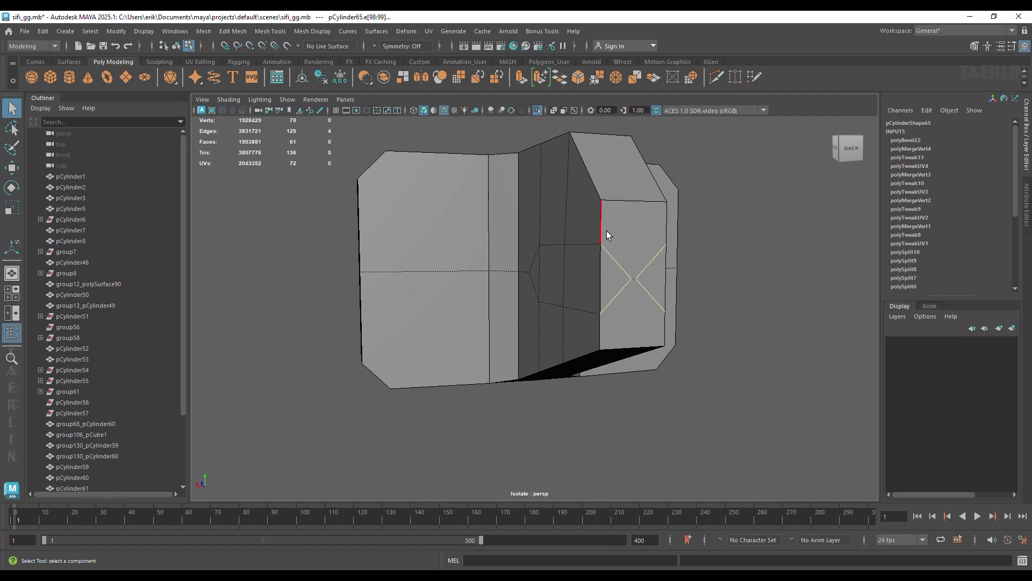
{"action": "scroll", "coordinate": [733, 247], "scroll_direction": "up", "scroll_amount": 3}
{"action": "left_click_drag", "start_coordinate": [682, 269], "coordinate": [524, 266], "text": "alt"}
Extrude the block's four side faces outward to about 0.34 thickness.
{"action": "right_click_drag", "start_coordinate": [492, 233], "coordinate": [491, 263]}
{"action": "left_click", "coordinate": [434, 312]}
{"action": "left_click_drag", "start_coordinate": [499, 292], "coordinate": [619, 290], "text": "alt"}
{"action": "left_click", "coordinate": [618, 291], "text": "shift"}
{"action": "right_click_drag", "start_coordinate": [648, 280], "coordinate": [637, 314], "text": "shift"}
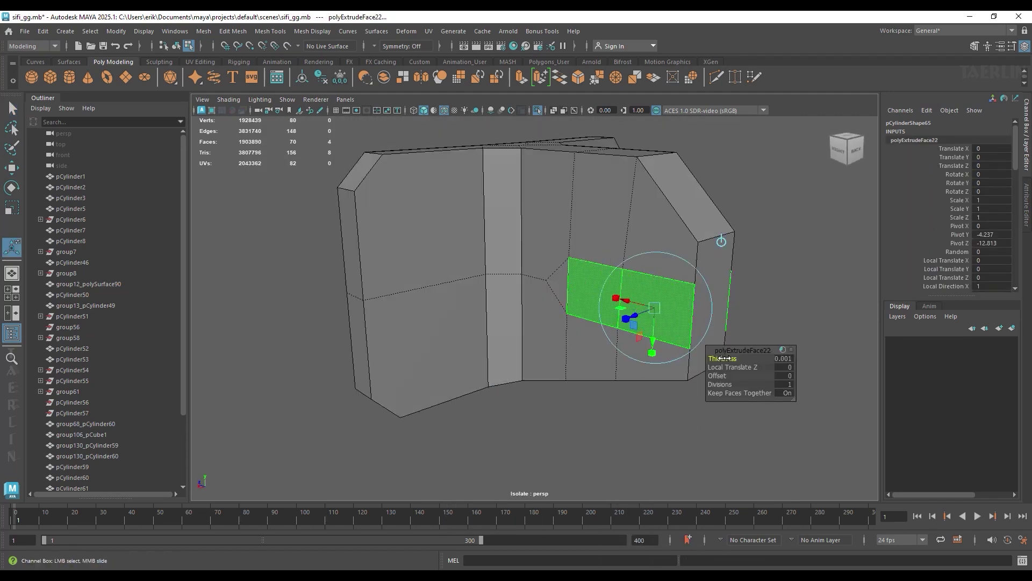
{"action": "left_click_drag", "start_coordinate": [723, 358], "coordinate": [910, 381]}
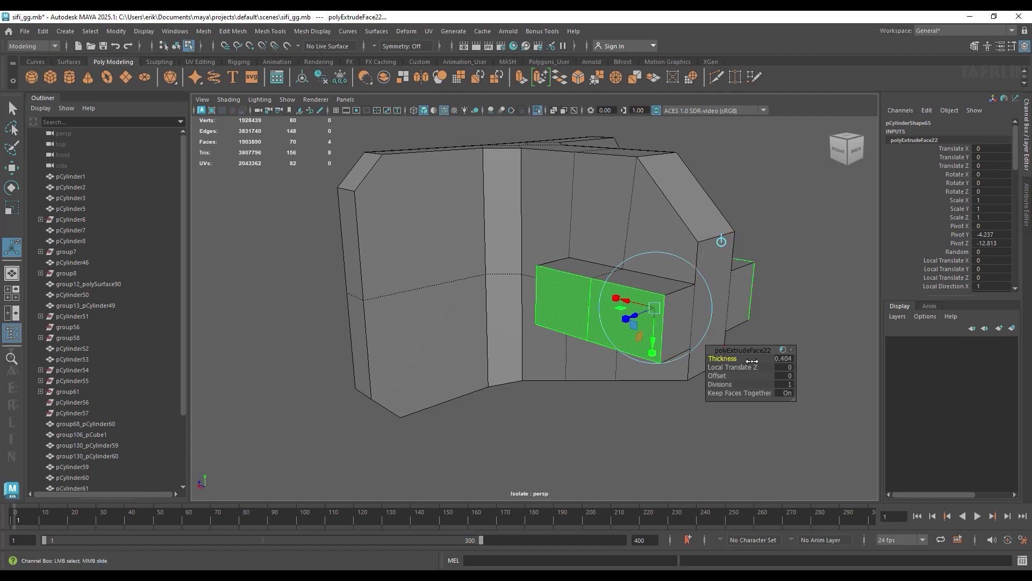
{"action": "left_click_drag", "start_coordinate": [752, 361], "coordinate": [698, 359]}
{"action": "left_click_drag", "start_coordinate": [560, 289], "coordinate": [592, 212], "text": "alt"}
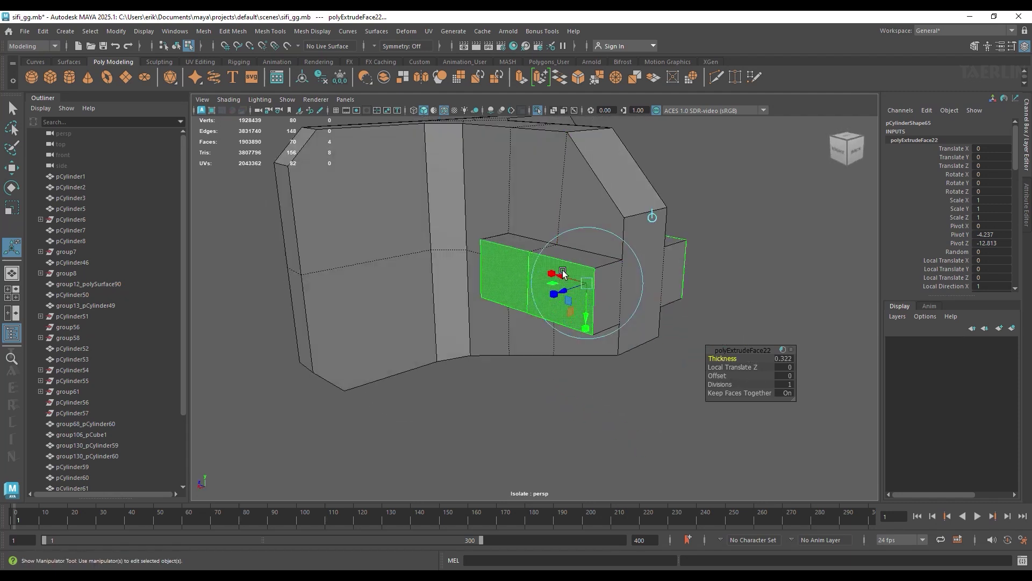
Remove two more unwanted edges from the bracket's side.
{"action": "key", "text": "F8"}
{"action": "right_click_drag", "start_coordinate": [626, 249], "coordinate": [573, 249], "text": "shift"}
{"action": "left_click", "coordinate": [573, 249]}
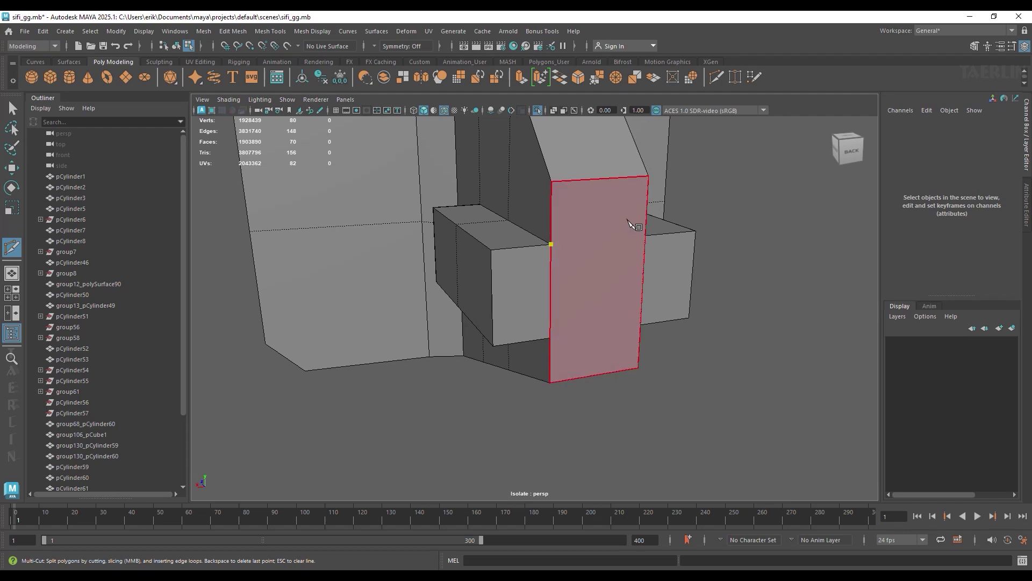
{"action": "mouse_move", "coordinate": [690, 319]}
{"action": "left_mouse_down", "text": "alt"}
{"action": "mouse_move", "coordinate": [675, 272]}
{"action": "mouse_move", "coordinate": [576, 281]}
{"action": "left_mouse_up", "text": "alt"}
{"action": "right_click_drag", "start_coordinate": [524, 252], "coordinate": [562, 286], "text": "alt"}
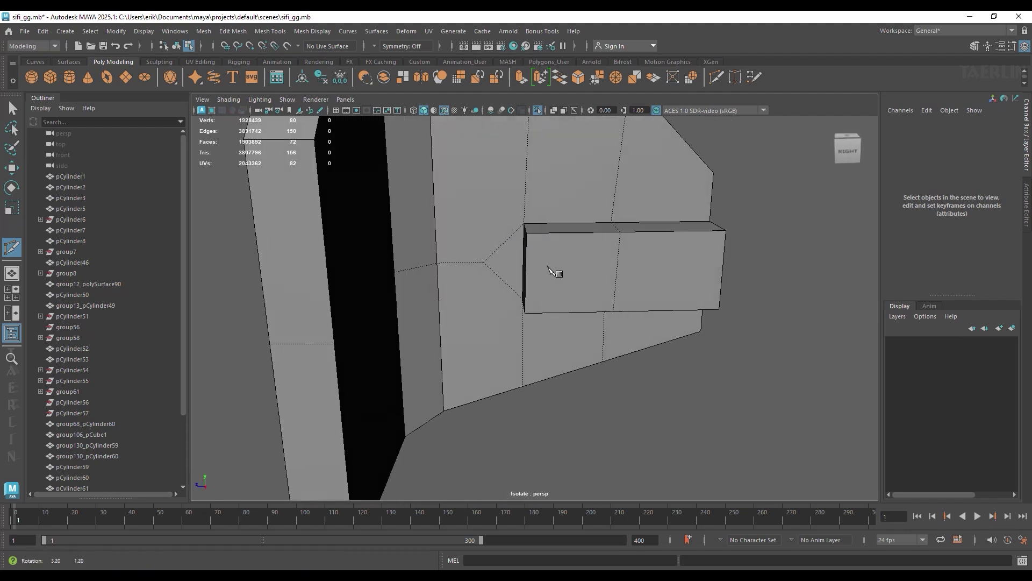
{"action": "mouse_move", "coordinate": [562, 286]}
{"action": "left_mouse_down", "text": "alt"}
{"action": "mouse_move", "coordinate": [566, 295]}
{"action": "mouse_move", "coordinate": [543, 295]}
{"action": "mouse_move", "coordinate": [540, 281]}
{"action": "mouse_move", "coordinate": [440, 271]}
{"action": "mouse_move", "coordinate": [403, 283]}
{"action": "mouse_move", "coordinate": [590, 280]}
{"action": "left_mouse_up", "text": "alt"}
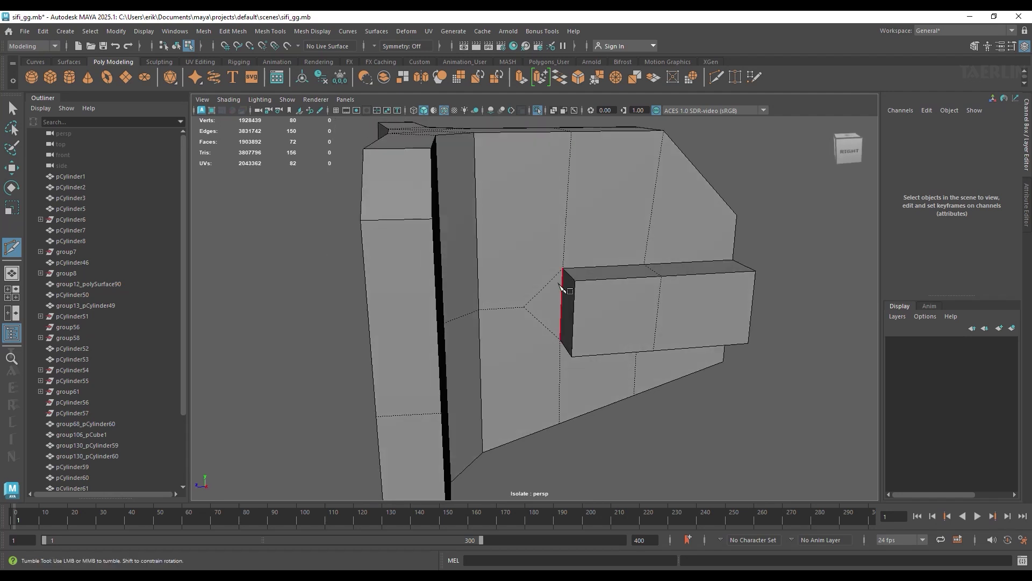
{"action": "left_click_drag", "start_coordinate": [662, 291], "coordinate": [530, 269], "text": "alt"}
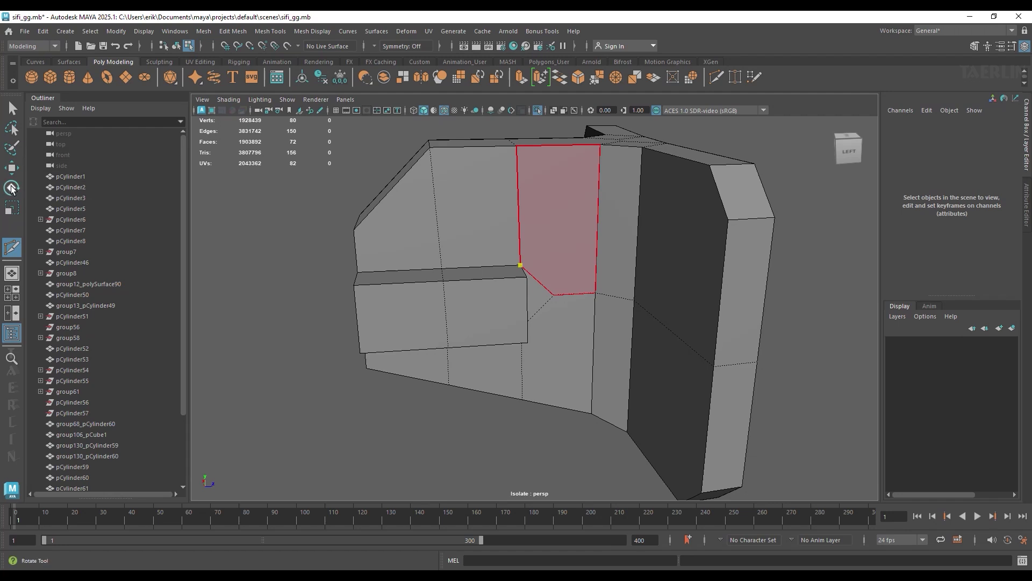
{"action": "key", "text": "w"}
{"action": "right_click_drag", "start_coordinate": [530, 261], "coordinate": [531, 231]}
{"action": "left_click", "coordinate": [537, 277]}
{"action": "left_click_drag", "start_coordinate": [617, 312], "coordinate": [549, 317], "text": "alt"}
{"action": "right_click_drag", "start_coordinate": [495, 293], "coordinate": [395, 264], "text": "shift"}
Multi-Cut a new supporting edge path around the bracket mesh.
{"action": "mouse_move", "coordinate": [452, 281]}
{"action": "left_mouse_down", "text": "alt"}
{"action": "mouse_move", "coordinate": [403, 282]}
{"action": "mouse_move", "coordinate": [274, 168]}
{"action": "left_mouse_up", "text": "alt"}
{"action": "left_click", "coordinate": [342, 421]}
{"action": "left_click_drag", "start_coordinate": [342, 421], "coordinate": [526, 362], "text": "alt"}
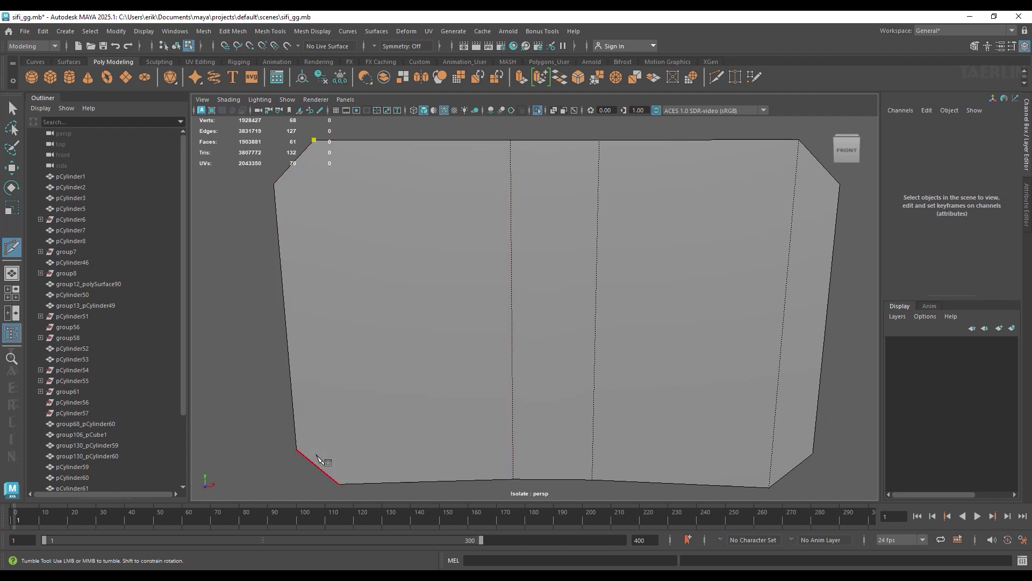
{"action": "mouse_move", "coordinate": [464, 441]}
{"action": "left_mouse_down", "text": "alt"}
{"action": "mouse_move", "coordinate": [544, 388]}
{"action": "mouse_move", "coordinate": [579, 240]}
{"action": "mouse_move", "coordinate": [581, 362]}
{"action": "mouse_move", "coordinate": [544, 442]}
{"action": "mouse_move", "coordinate": [535, 376]}
{"action": "mouse_move", "coordinate": [426, 262]}
{"action": "left_mouse_up", "text": "alt"}
{"action": "left_click", "coordinate": [593, 460]}
{"action": "left_click", "coordinate": [430, 316]}
{"action": "left_click_drag", "start_coordinate": [431, 317], "coordinate": [359, 235], "text": "alt"}
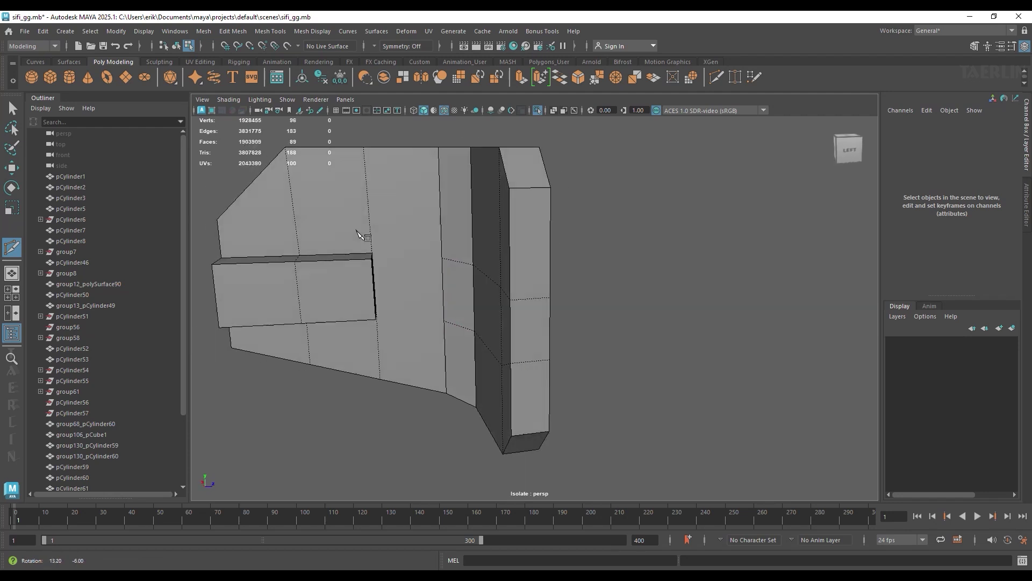
{"action": "left_click_drag", "start_coordinate": [400, 311], "coordinate": [377, 339], "text": "alt"}
{"action": "key", "text": "Return"}
{"action": "mouse_move", "coordinate": [445, 380]}
{"action": "left_mouse_down", "text": "alt"}
{"action": "mouse_move", "coordinate": [484, 322]}
{"action": "mouse_move", "coordinate": [545, 318]}
{"action": "left_mouse_up", "text": "alt"}
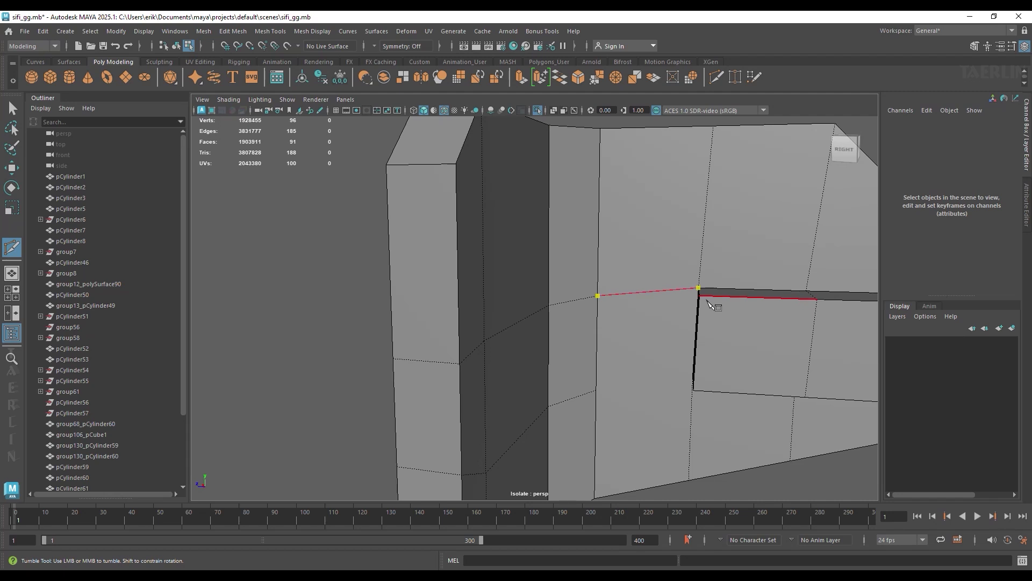
{"action": "left_click_drag", "start_coordinate": [671, 402], "coordinate": [673, 235], "text": "alt"}
Check the smoothed preview, then select the bracket's outer edge loops.
{"action": "key", "text": "a"}
{"action": "key", "text": "3"}
{"action": "key", "text": "1"}
{"action": "key", "text": "w"}
{"action": "mouse_move", "coordinate": [528, 293]}
{"action": "left_mouse_down", "text": "alt"}
{"action": "mouse_move", "coordinate": [597, 286]}
{"action": "mouse_move", "coordinate": [466, 244]}
{"action": "mouse_move", "coordinate": [525, 280]}
{"action": "mouse_move", "coordinate": [449, 265]}
{"action": "left_mouse_up", "text": "alt"}
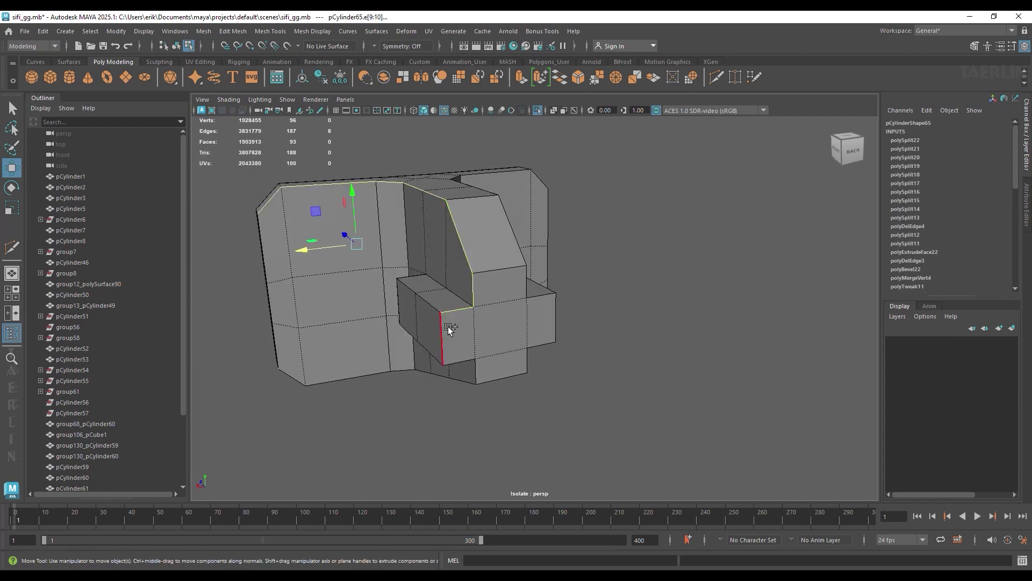
{"action": "double_click", "coordinate": [528, 285], "text": "shift"}
{"action": "mouse_move", "coordinate": [528, 285]}
{"action": "left_mouse_down", "text": "alt"}
{"action": "mouse_move", "coordinate": [581, 306]}
{"action": "mouse_move", "coordinate": [414, 294]}
{"action": "left_mouse_up", "text": "alt"}
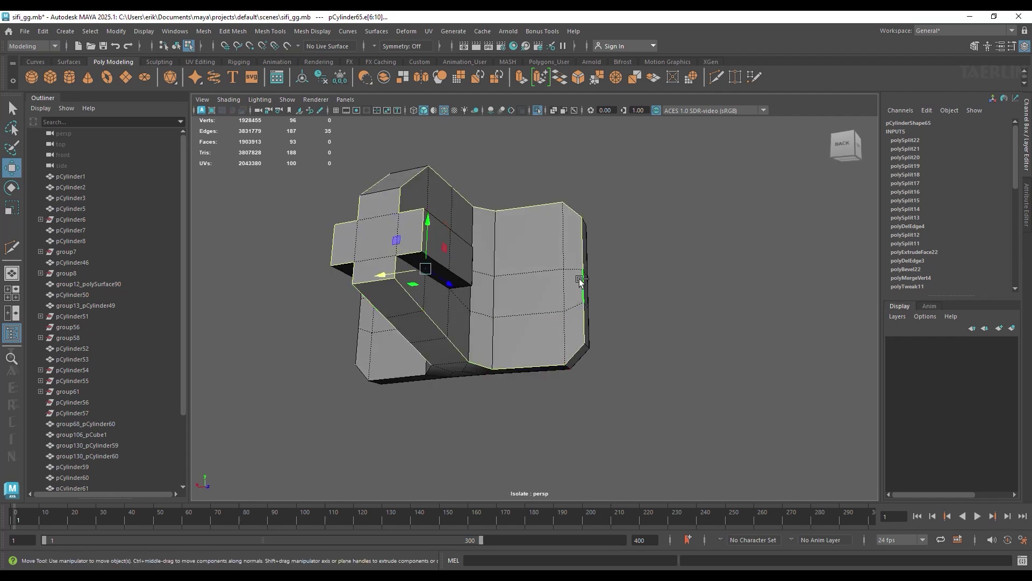
{"action": "left_click_drag", "start_coordinate": [579, 280], "coordinate": [406, 332], "text": "alt"}
{"action": "double_click", "coordinate": [279, 261], "text": "shift"}
{"action": "mouse_move", "coordinate": [280, 262]}
{"action": "left_mouse_down", "text": "alt"}
{"action": "mouse_move", "coordinate": [471, 270]}
{"action": "mouse_move", "coordinate": [724, 319]}
{"action": "left_mouse_up", "text": "alt"}
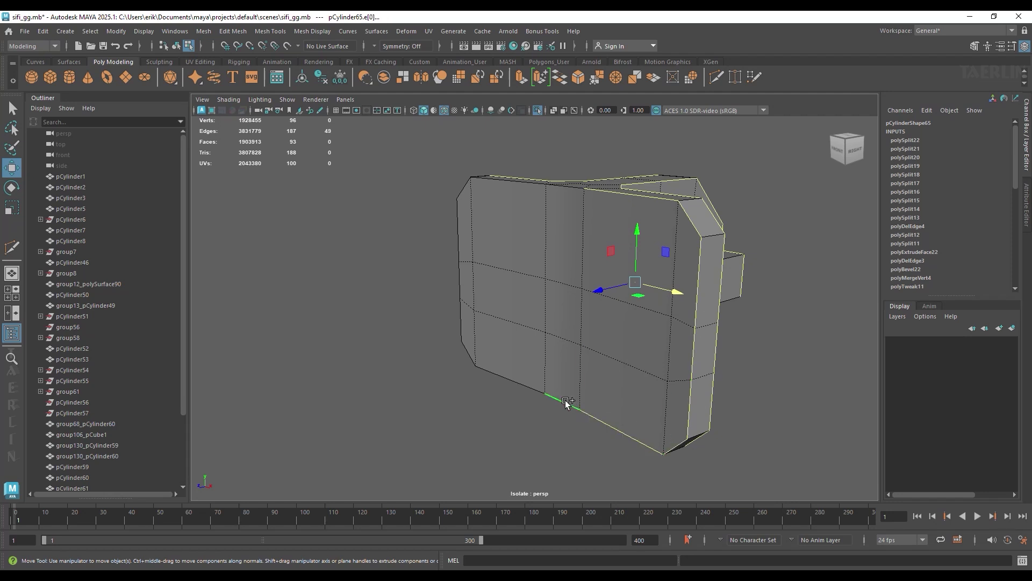
{"action": "mouse_move", "coordinate": [582, 264]}
{"action": "left_mouse_down", "text": "alt"}
{"action": "mouse_move", "coordinate": [749, 218]}
{"action": "mouse_move", "coordinate": [422, 269]}
{"action": "mouse_move", "coordinate": [512, 364]}
{"action": "mouse_move", "coordinate": [435, 346]}
{"action": "mouse_move", "coordinate": [400, 256]}
{"action": "mouse_move", "coordinate": [436, 328]}
{"action": "mouse_move", "coordinate": [435, 280]}
{"action": "left_mouse_up", "text": "alt"}
Bevel the selected outer edges at fraction 0.5 with 1 segment.
{"action": "right_click", "coordinate": [466, 261], "text": "shift"}
{"action": "left_click", "coordinate": [400, 255], "text": "shift"}
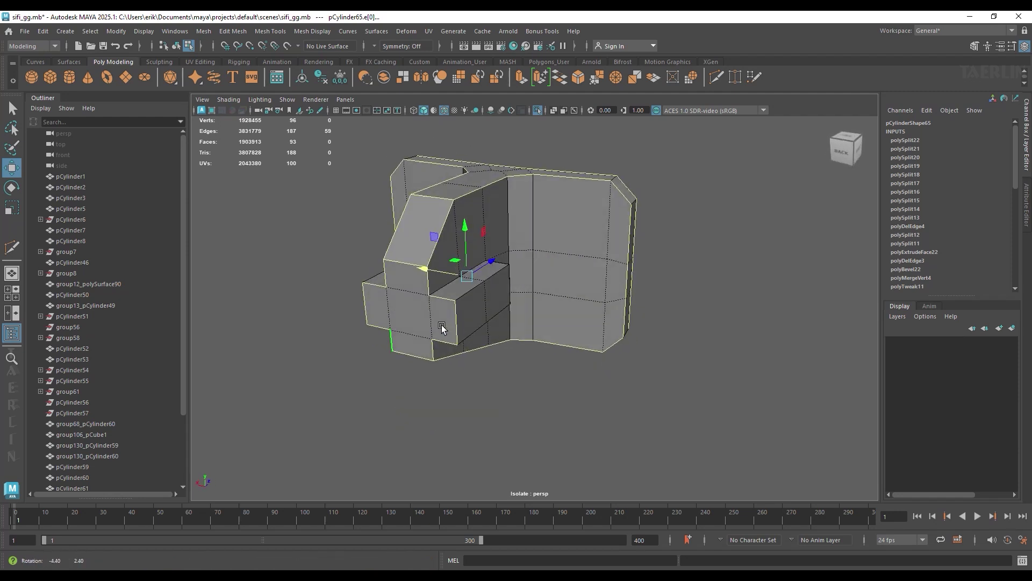
{"action": "right_click_drag", "start_coordinate": [436, 279], "coordinate": [476, 290], "text": "shift"}
{"action": "mouse_move", "coordinate": [633, 342]}
{"action": "left_mouse_down", "text": "alt"}
{"action": "mouse_move", "coordinate": [477, 344]}
{"action": "mouse_move", "coordinate": [549, 205]}
{"action": "mouse_move", "coordinate": [695, 275]}
{"action": "mouse_move", "coordinate": [595, 299]}
{"action": "mouse_move", "coordinate": [673, 288]}
{"action": "left_mouse_up", "text": "alt"}
{"action": "right_click_drag", "start_coordinate": [673, 288], "coordinate": [589, 284], "text": "alt"}
{"action": "key", "text": "w"}
{"action": "mouse_move", "coordinate": [552, 273]}
{"action": "left_mouse_down", "text": "alt"}
{"action": "mouse_move", "coordinate": [503, 272]}
{"action": "mouse_move", "coordinate": [495, 237]}
{"action": "mouse_move", "coordinate": [506, 328]}
{"action": "mouse_move", "coordinate": [560, 265]}
{"action": "mouse_move", "coordinate": [537, 230]}
{"action": "mouse_move", "coordinate": [451, 272]}
{"action": "mouse_move", "coordinate": [502, 304]}
{"action": "mouse_move", "coordinate": [512, 260]}
{"action": "mouse_move", "coordinate": [553, 323]}
{"action": "mouse_move", "coordinate": [605, 285]}
{"action": "mouse_move", "coordinate": [489, 279]}
{"action": "left_mouse_up", "text": "alt"}
Return to object mode and turn off Isolate Select to show the whole scene.
{"action": "left_click", "coordinate": [483, 304]}
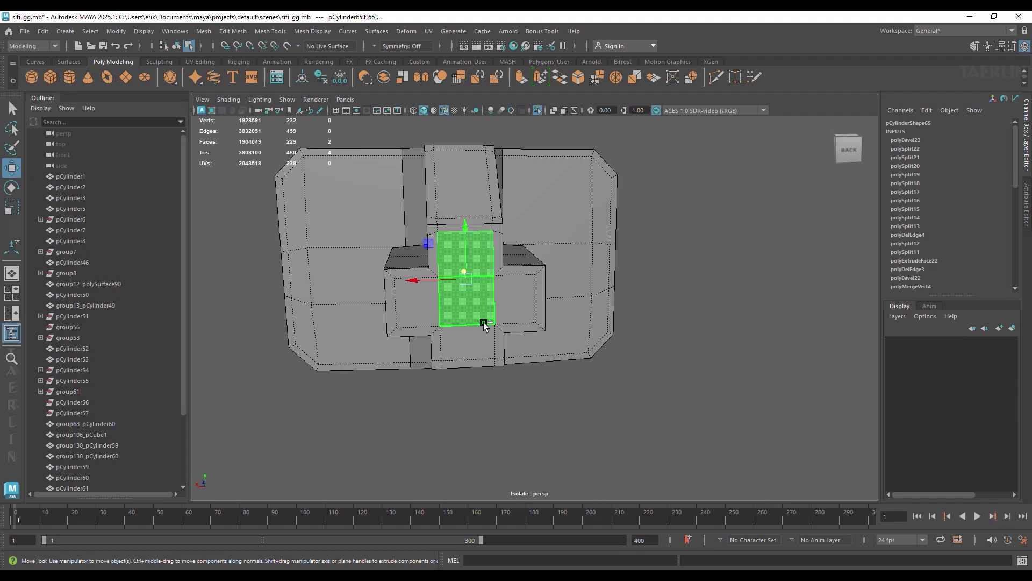
{"action": "right_click_drag", "start_coordinate": [481, 281], "coordinate": [481, 306], "text": "shift"}
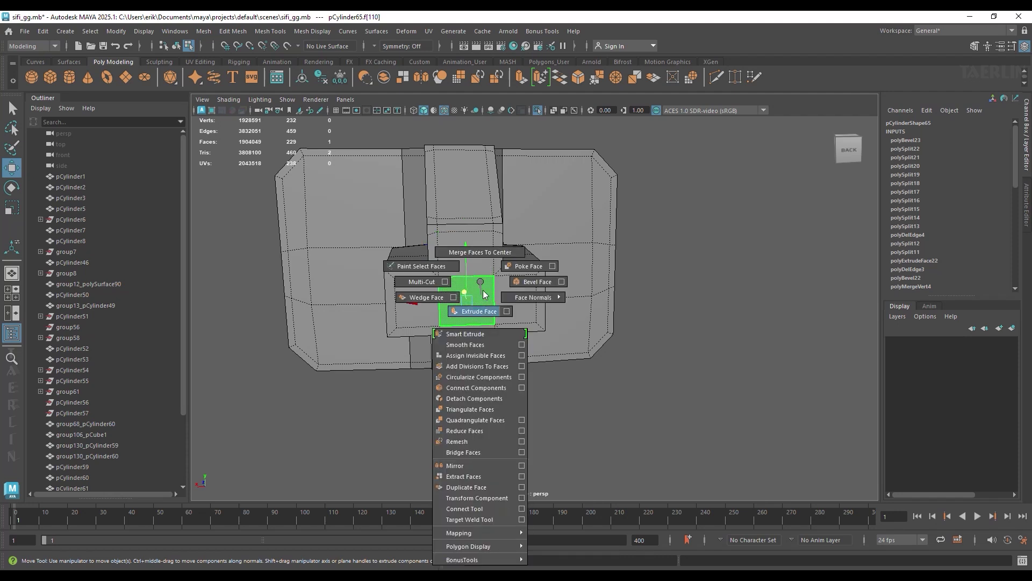
{"action": "left_click", "coordinate": [484, 295]}
{"action": "mouse_move", "coordinate": [430, 296]}
{"action": "left_mouse_down", "text": "alt"}
{"action": "mouse_move", "coordinate": [506, 301]}
{"action": "mouse_move", "coordinate": [503, 261]}
{"action": "mouse_move", "coordinate": [341, 235]}
{"action": "mouse_move", "coordinate": [377, 226]}
{"action": "left_mouse_up", "text": "alt"}
{"action": "key", "text": "F8"}
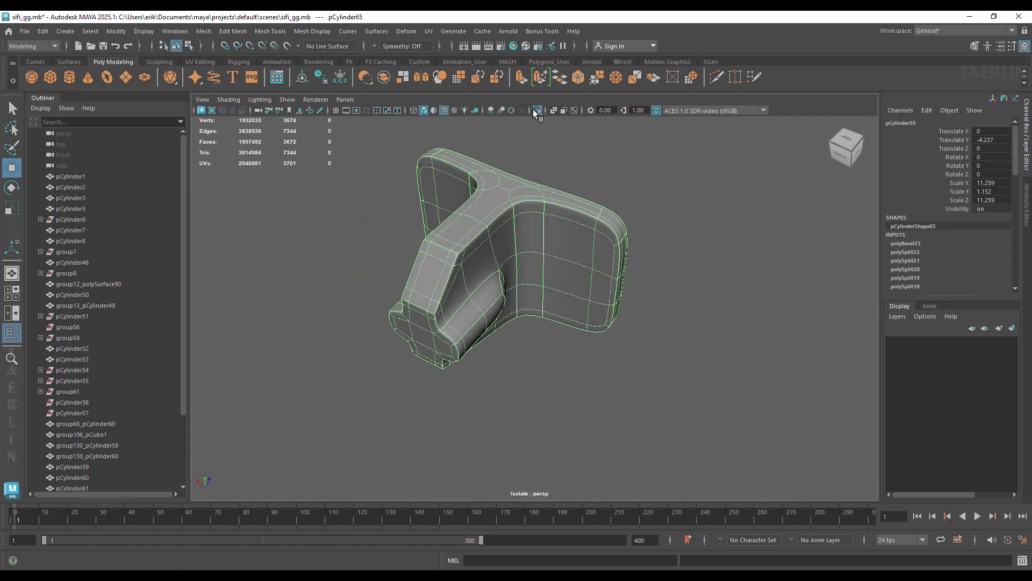
{"action": "left_click", "coordinate": [537, 110]}
{"action": "mouse_move", "coordinate": [544, 258]}
{"action": "left_mouse_down", "text": "alt"}
{"action": "mouse_move", "coordinate": [416, 277]}
{"action": "mouse_move", "coordinate": [472, 240]}
{"action": "mouse_move", "coordinate": [625, 357]}
{"action": "mouse_move", "coordinate": [783, 327]}
{"action": "mouse_move", "coordinate": [542, 249]}
{"action": "left_mouse_up", "text": "alt"}
Duplicate the bracket and slide the copy along the ring in Z.
{"action": "left_click", "coordinate": [542, 249]}
{"action": "right_click_drag", "start_coordinate": [541, 249], "coordinate": [543, 271], "text": "shift"}
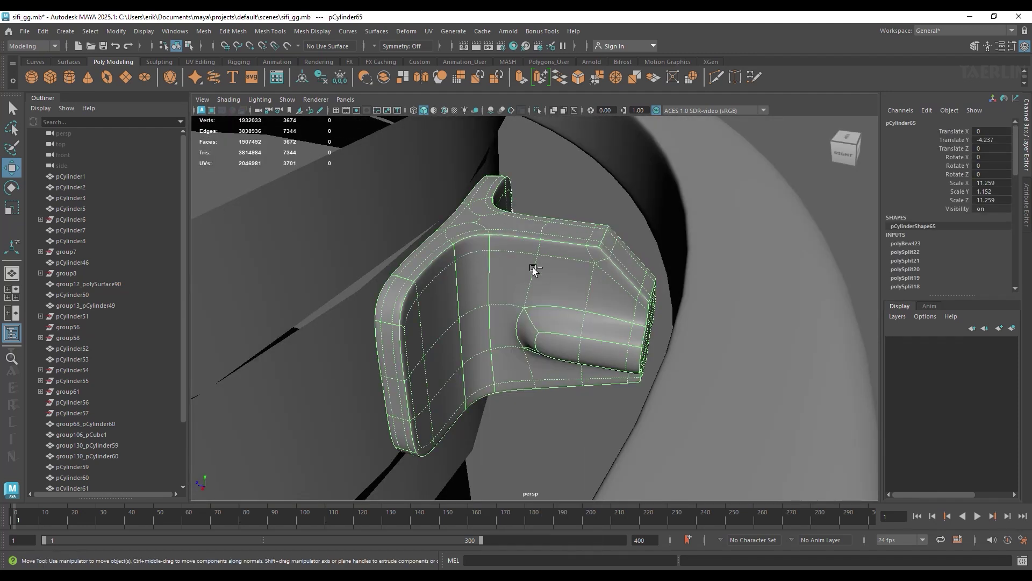
{"action": "key", "text": "ctrl+d"}
{"action": "key", "text": "w"}
{"action": "scroll", "coordinate": [560, 346], "scroll_direction": "down", "scroll_amount": 5}
{"action": "left_click_drag", "start_coordinate": [471, 300], "coordinate": [420, 310]}
{"action": "scroll", "coordinate": [588, 302], "scroll_direction": "up", "scroll_amount": 5}
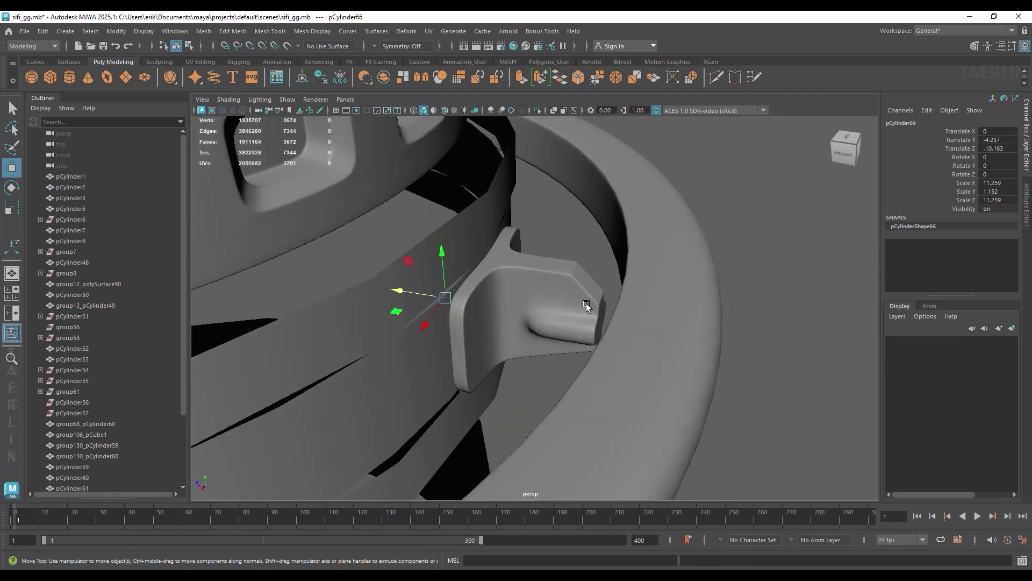
Smooth pCylinder65 at 1 division, re-isolate it and select its front boss faces.
{"action": "left_click", "coordinate": [557, 258]}
{"action": "right_click_drag", "start_coordinate": [556, 258], "coordinate": [552, 341], "text": "shift"}
{"action": "mouse_move", "coordinate": [546, 330]}
{"action": "left_mouse_down", "text": "alt"}
{"action": "mouse_move", "coordinate": [527, 340]}
{"action": "mouse_move", "coordinate": [553, 350]}
{"action": "mouse_move", "coordinate": [543, 314]}
{"action": "mouse_move", "coordinate": [569, 267]}
{"action": "left_mouse_up", "text": "alt"}
{"action": "key", "text": "q"}
{"action": "left_click", "coordinate": [536, 110]}
{"action": "right_click_drag", "start_coordinate": [452, 247], "coordinate": [479, 253]}
{"action": "left_click", "coordinate": [480, 254]}
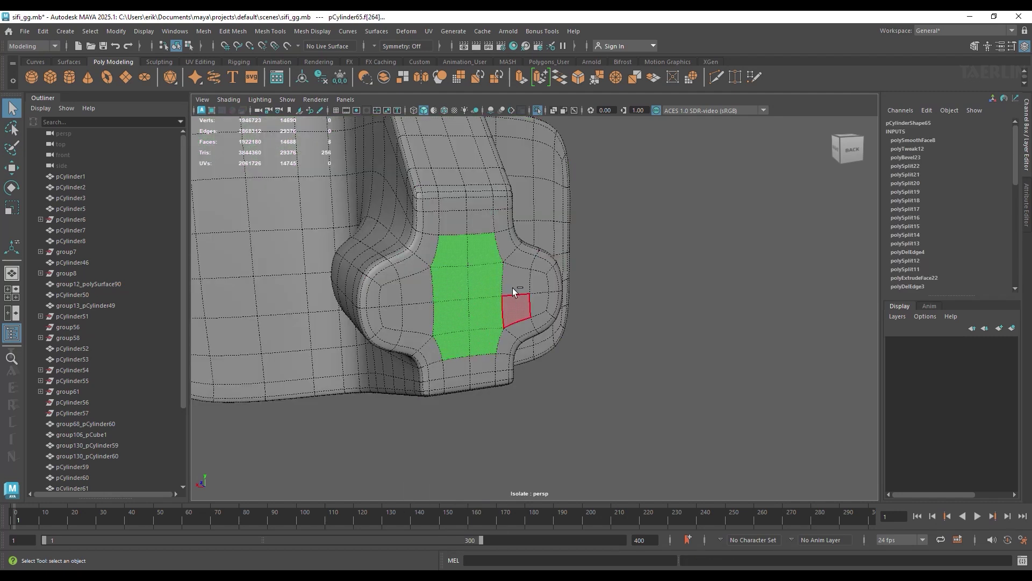
Circularize the front boss faces and extrude them inward.
{"action": "key", "text": "1"}
{"action": "right_click", "coordinate": [480, 281], "text": "shift"}
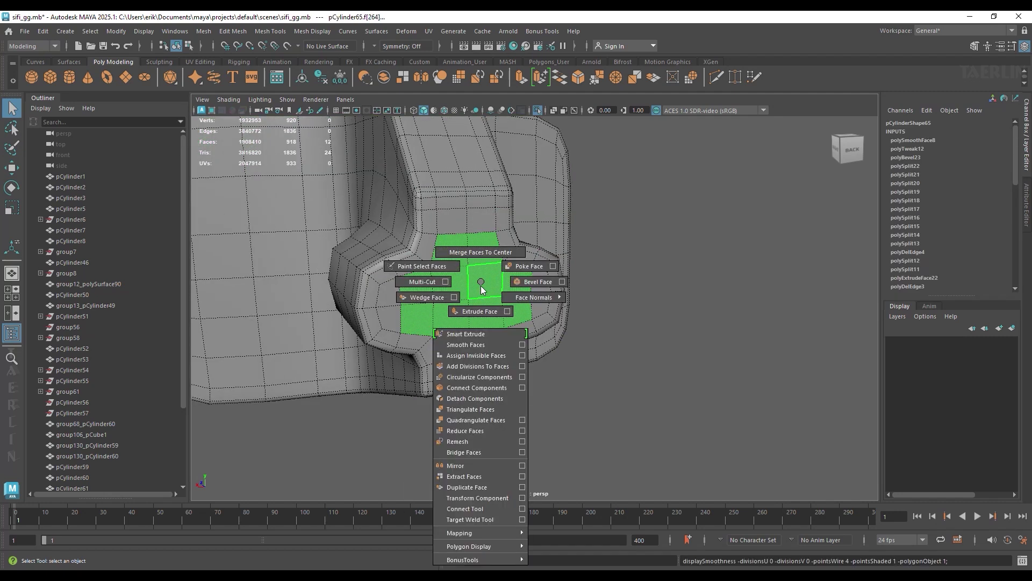
{"action": "left_click", "coordinate": [479, 377]}
{"action": "mouse_move", "coordinate": [583, 315]}
{"action": "left_mouse_down", "text": "alt"}
{"action": "mouse_move", "coordinate": [486, 309]}
{"action": "mouse_move", "coordinate": [526, 308]}
{"action": "mouse_move", "coordinate": [506, 296]}
{"action": "mouse_move", "coordinate": [560, 301]}
{"action": "left_mouse_up", "text": "alt"}
{"action": "key", "text": "ctrl+e"}
{"action": "left_click_drag", "start_coordinate": [548, 345], "coordinate": [466, 281], "text": "alt"}
Extract the circular faces into a separate cap piece.
{"action": "right_click_drag", "start_coordinate": [465, 282], "coordinate": [465, 298], "text": "shift"}
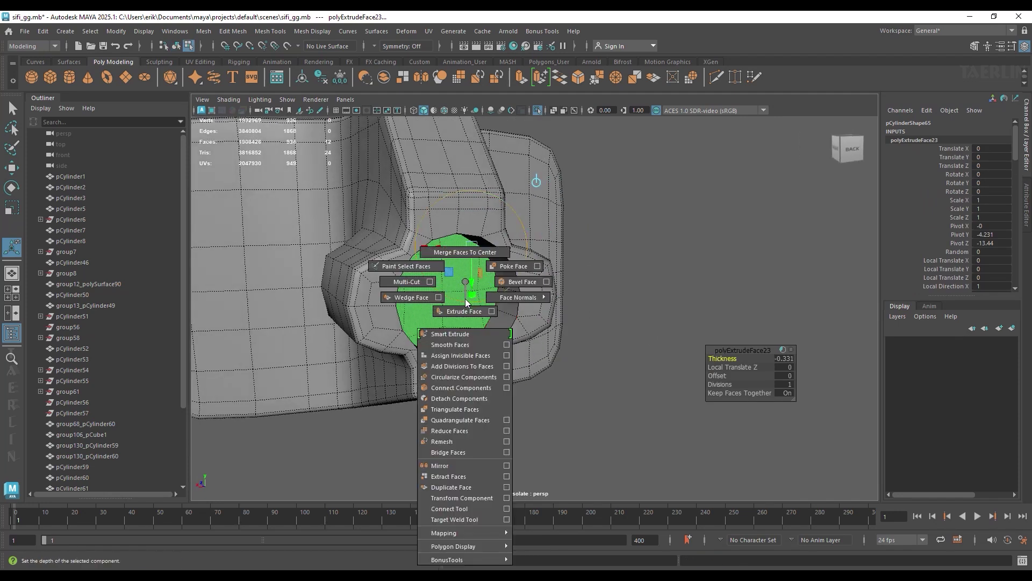
{"action": "left_click", "coordinate": [457, 476]}
{"action": "key", "text": "q"}
{"action": "left_click", "coordinate": [529, 304]}
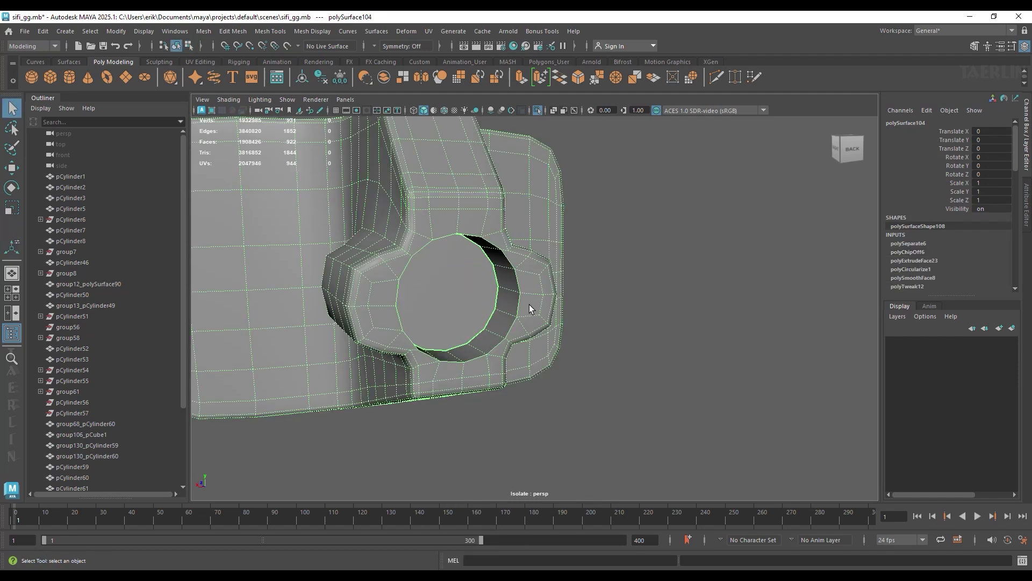
{"action": "left_click_drag", "start_coordinate": [529, 304], "coordinate": [488, 278], "text": "alt"}
{"action": "key", "text": "1"}
{"action": "left_click", "coordinate": [457, 245]}
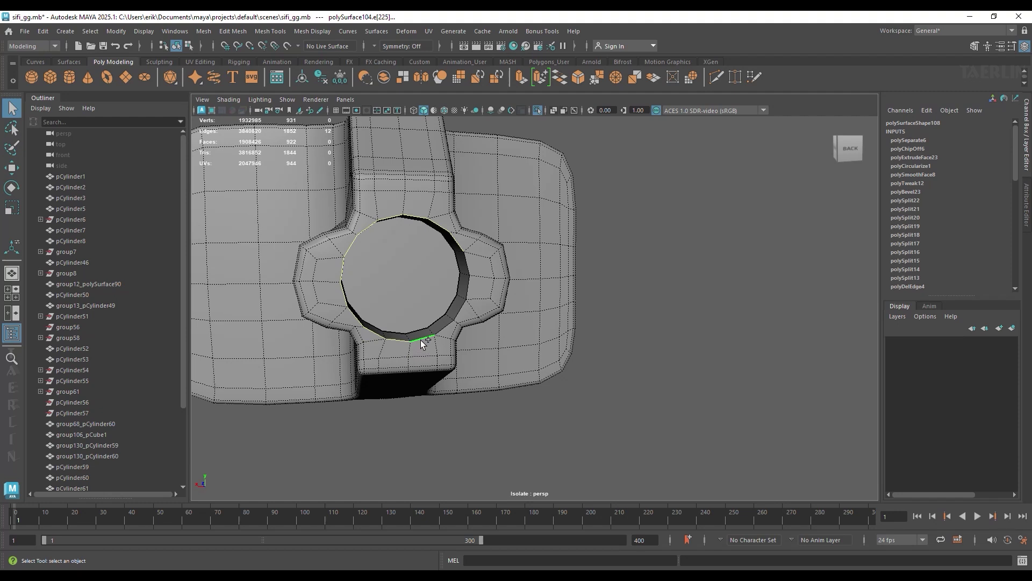
Bevel the hole's rim at fraction 0.5, 1 segment, with Chamfer off.
{"action": "key", "text": "ctrl+b"}
{"action": "mouse_move", "coordinate": [468, 288]}
{"action": "left_mouse_down", "text": "alt"}
{"action": "mouse_move", "coordinate": [561, 301]}
{"action": "mouse_move", "coordinate": [537, 262]}
{"action": "mouse_move", "coordinate": [572, 267]}
{"action": "left_mouse_up", "text": "alt"}
{"action": "key", "text": "3"}
{"action": "left_click", "coordinate": [764, 402]}
{"action": "left_click_drag", "start_coordinate": [624, 349], "coordinate": [597, 346], "text": "alt"}
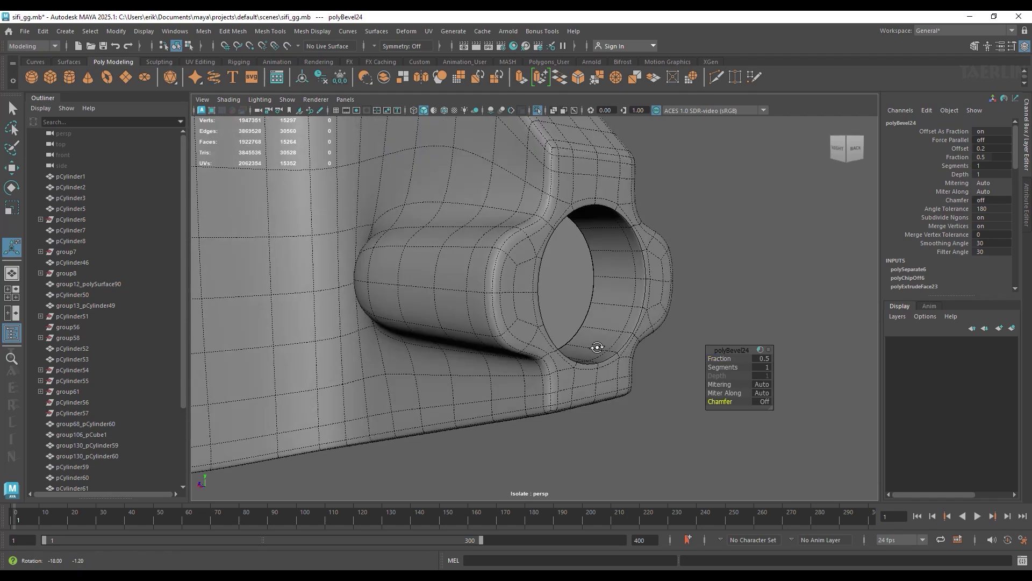
{"action": "key", "text": "q"}
{"action": "key", "text": "1"}
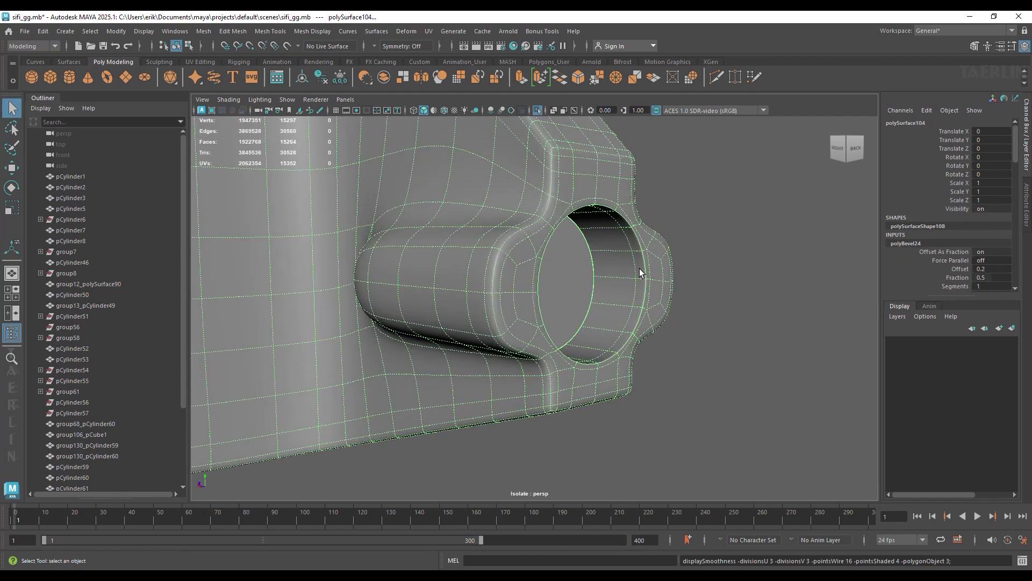
{"action": "mouse_move", "coordinate": [623, 271]}
{"action": "left_mouse_down", "text": "alt"}
{"action": "mouse_move", "coordinate": [543, 226]}
{"action": "mouse_move", "coordinate": [623, 225]}
{"action": "mouse_move", "coordinate": [521, 219]}
{"action": "left_mouse_up", "text": "alt"}
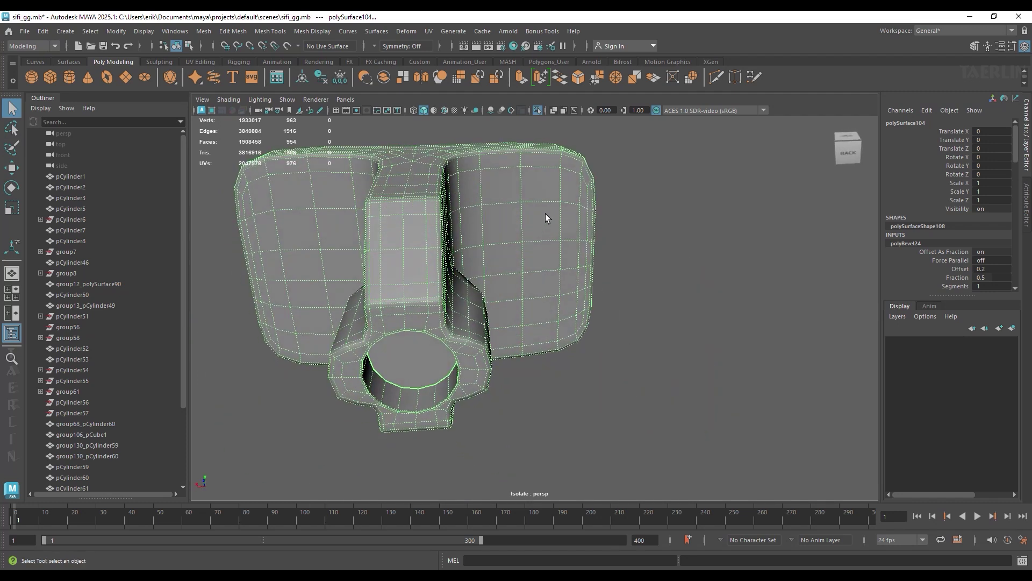
Extrude the separated cap's faces into a short cylinder about 0.6 deep.
{"action": "scroll", "coordinate": [486, 240], "scroll_direction": "up", "scroll_amount": 5}
{"action": "left_click", "coordinate": [473, 322]}
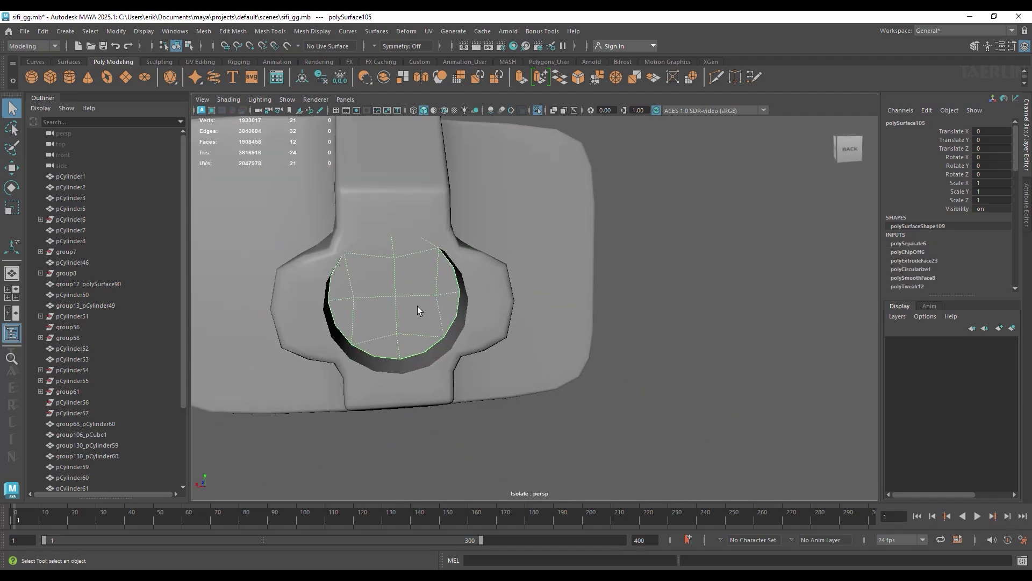
{"action": "right_click_drag", "start_coordinate": [411, 314], "coordinate": [397, 289], "text": "ctrl"}
{"action": "key", "text": "ctrl+e"}
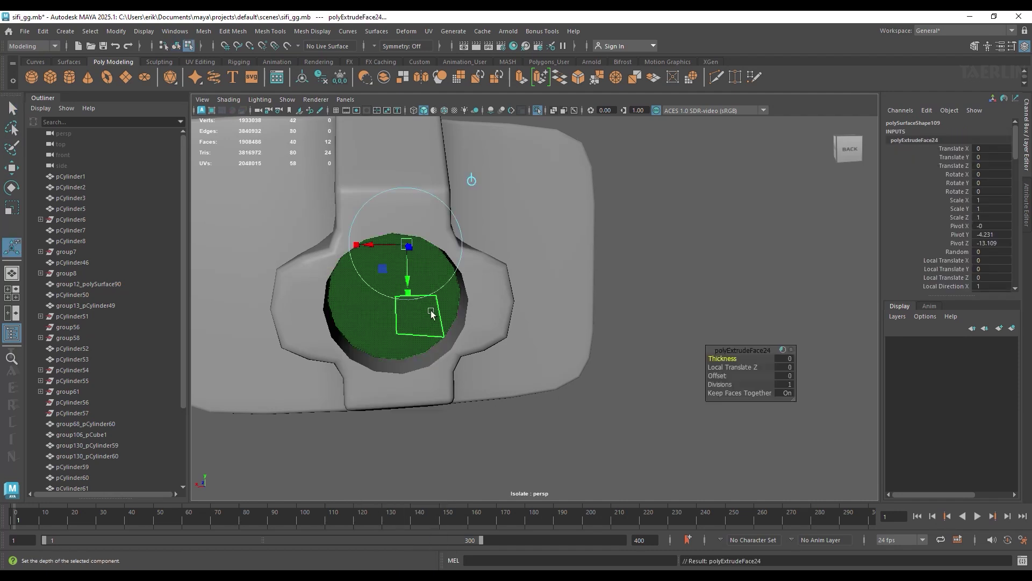
{"action": "left_click_drag", "start_coordinate": [432, 314], "coordinate": [538, 317], "text": "alt"}
{"action": "left_click_drag", "start_coordinate": [726, 359], "coordinate": [764, 361]}
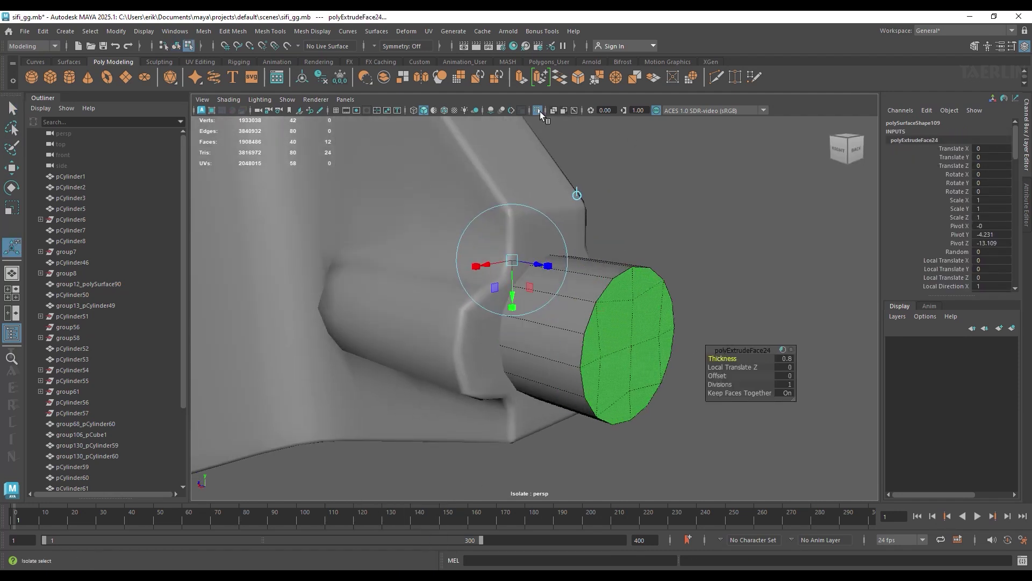
{"action": "left_click", "coordinate": [537, 110]}
{"action": "left_click_drag", "start_coordinate": [541, 129], "coordinate": [528, 219], "text": "alt"}
{"action": "mouse_move", "coordinate": [742, 359]}
{"action": "left_mouse_down"}
{"action": "mouse_move", "coordinate": [708, 356]}
{"action": "mouse_move", "coordinate": [723, 356]}
{"action": "left_mouse_up"}
{"action": "left_click_drag", "start_coordinate": [673, 334], "coordinate": [621, 301], "text": "alt"}
{"action": "left_click_drag", "start_coordinate": [431, 139], "coordinate": [435, 207], "text": "alt"}
{"action": "key", "text": "q"}
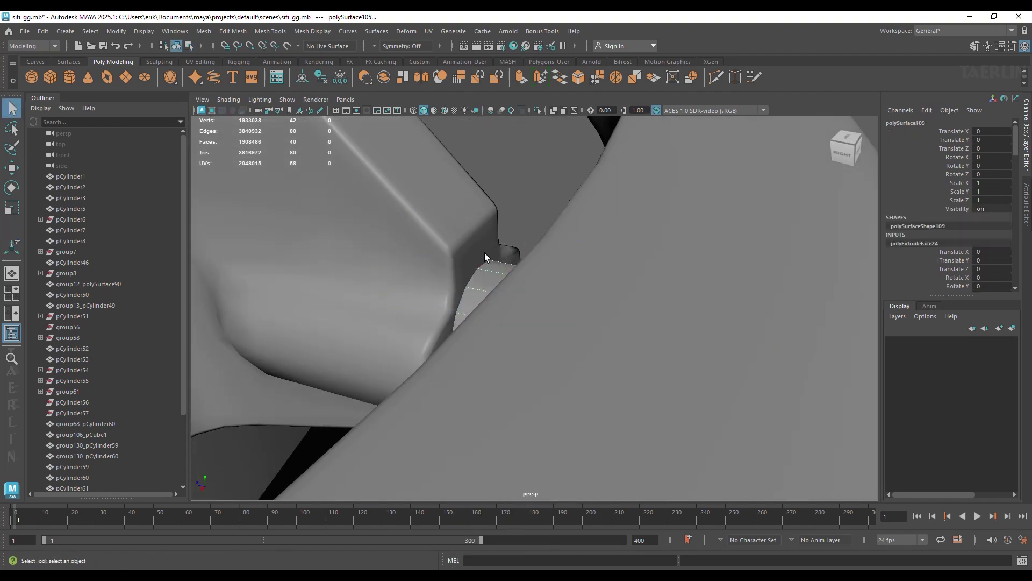
{"action": "left_click_drag", "start_coordinate": [485, 253], "coordinate": [499, 116], "text": "alt"}
Isolate the cylinder and delete its end-cap faces.
{"action": "key", "text": "ctrl+1"}
{"action": "key", "text": "ctrl+F11"}
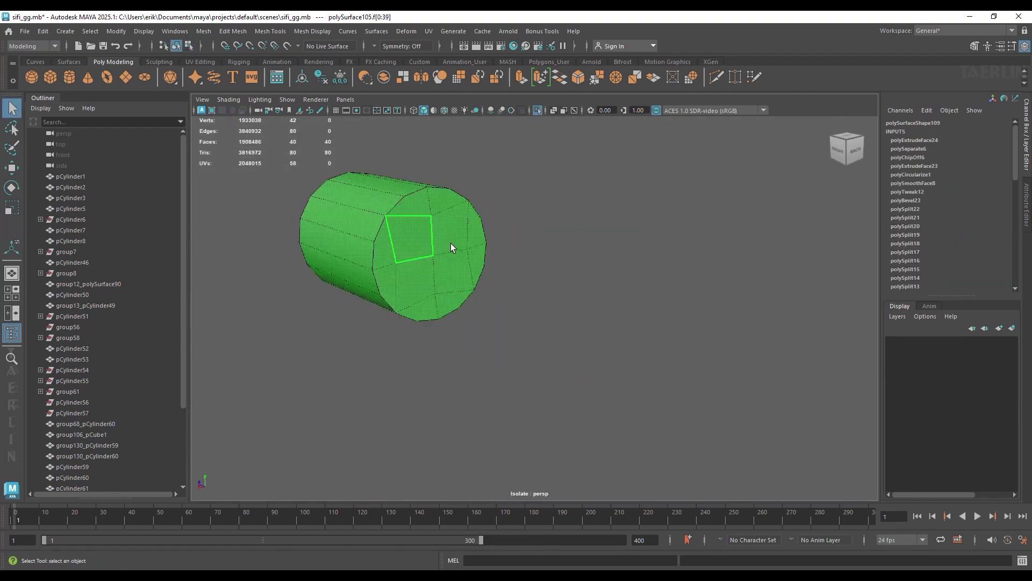
{"action": "left_click_drag", "start_coordinate": [450, 244], "coordinate": [433, 173], "text": "alt"}
{"action": "left_click_drag", "start_coordinate": [644, 329], "coordinate": [550, 363], "text": "alt"}
{"action": "key", "text": "Delete"}
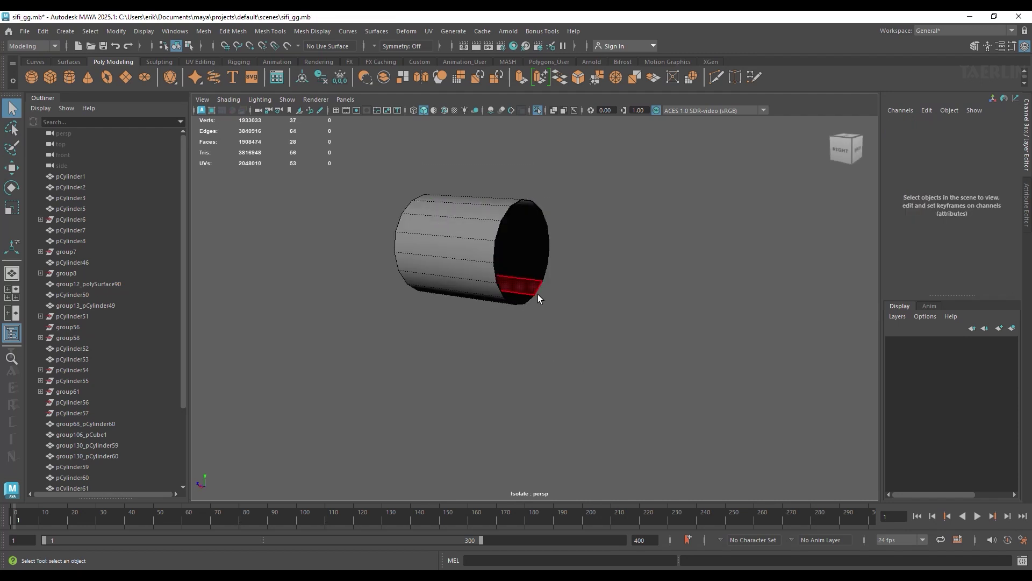
Delete the opposite end faces, then show the full scene and select the bracket.
{"action": "key", "text": "F8"}
{"action": "mouse_move", "coordinate": [460, 241]}
{"action": "left_mouse_down", "text": "alt"}
{"action": "mouse_move", "coordinate": [634, 345]}
{"action": "mouse_move", "coordinate": [568, 140]}
{"action": "left_mouse_up", "text": "alt"}
{"action": "key", "text": "3"}
{"action": "key", "text": "ctrl+F11"}
{"action": "key", "text": "Delete"}
{"action": "key", "text": "F8"}
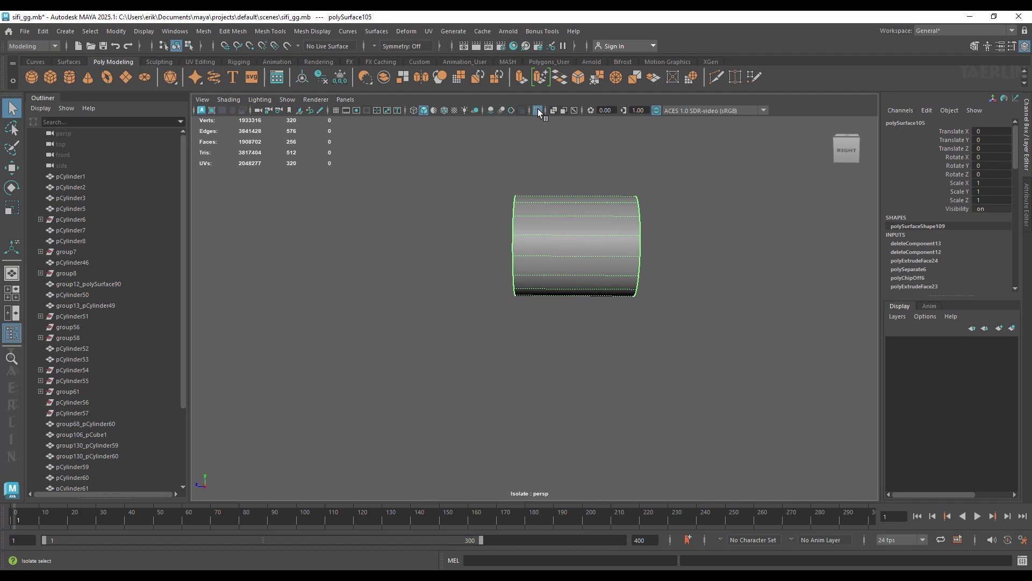
{"action": "key", "text": "ctrl+1"}
{"action": "left_click", "coordinate": [591, 300]}
{"action": "left_click_drag", "start_coordinate": [477, 281], "coordinate": [434, 265], "text": "alt"}
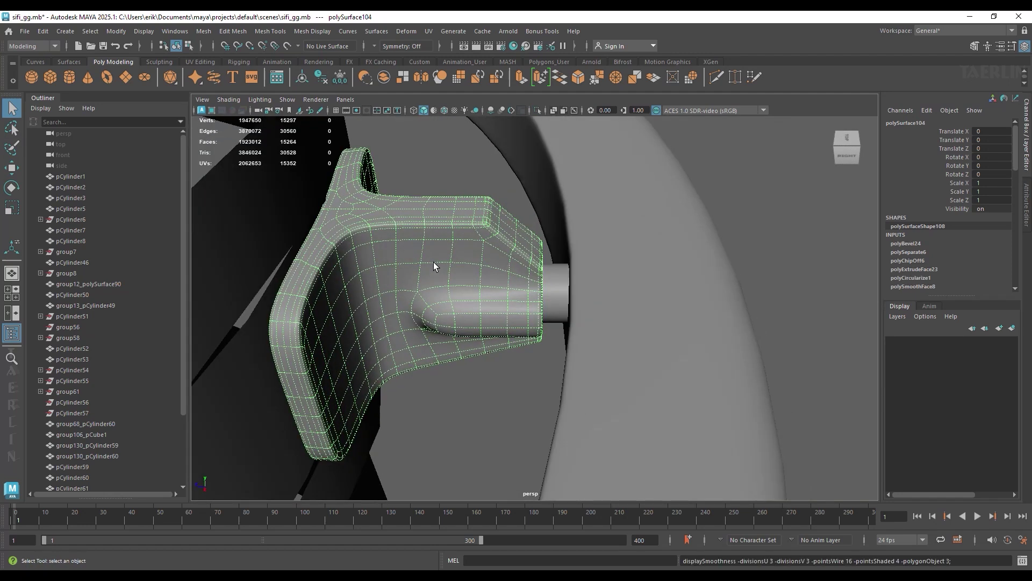
Isolate the short tube piece and bracket so only they are visible.
{"action": "right_click_drag", "start_coordinate": [400, 254], "coordinate": [460, 224]}
{"action": "mouse_move", "coordinate": [460, 225]}
{"action": "left_mouse_down", "text": "alt"}
{"action": "mouse_move", "coordinate": [460, 262]}
{"action": "mouse_move", "coordinate": [629, 327]}
{"action": "mouse_move", "coordinate": [525, 227]}
{"action": "mouse_move", "coordinate": [482, 104]}
{"action": "mouse_move", "coordinate": [531, 268]}
{"action": "mouse_move", "coordinate": [602, 276]}
{"action": "mouse_move", "coordinate": [472, 260]}
{"action": "mouse_move", "coordinate": [525, 253]}
{"action": "mouse_move", "coordinate": [466, 245]}
{"action": "mouse_move", "coordinate": [450, 336]}
{"action": "mouse_move", "coordinate": [492, 336]}
{"action": "left_mouse_up", "text": "alt"}
{"action": "scroll", "coordinate": [454, 266], "scroll_direction": "up", "scroll_amount": 5}
{"action": "left_click", "coordinate": [630, 326]}
{"action": "key", "text": "ctrl+1"}
Select the two edge loops around the bracket's tube boss for scaling.
{"action": "key", "text": "F10"}
{"action": "scroll", "coordinate": [469, 264], "scroll_direction": "up", "scroll_amount": 3}
{"action": "left_click", "coordinate": [465, 270]}
{"action": "double_click", "coordinate": [456, 273]}
{"action": "left_click", "coordinate": [451, 338], "text": "shift"}
{"action": "double_click", "coordinate": [561, 316], "text": "shift"}
{"action": "mouse_move", "coordinate": [561, 317]}
{"action": "left_mouse_down", "text": "alt"}
{"action": "mouse_move", "coordinate": [489, 325]}
{"action": "mouse_move", "coordinate": [547, 321]}
{"action": "mouse_move", "coordinate": [533, 301]}
{"action": "left_mouse_up", "text": "alt"}
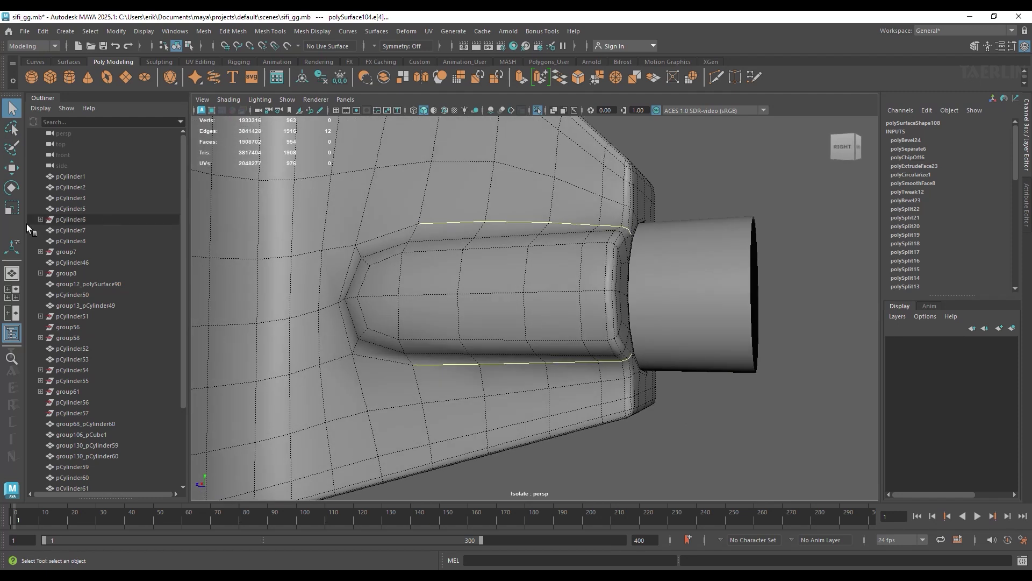
{"action": "key", "text": "r"}
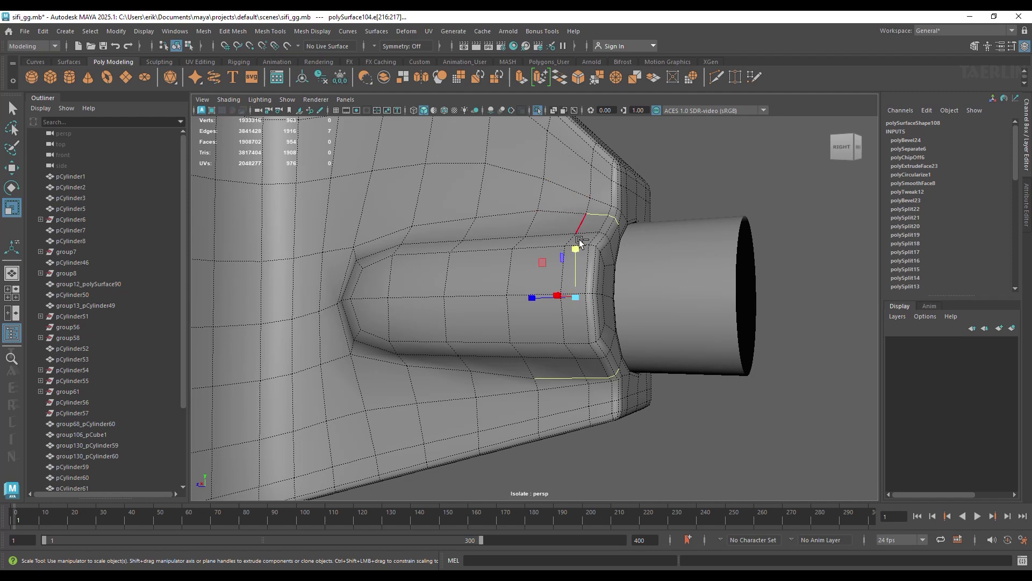
Scale the boss edge loop slightly taller from the back of the bracket.
{"action": "mouse_move", "coordinate": [603, 243]}
{"action": "left_mouse_down", "text": "alt"}
{"action": "mouse_move", "coordinate": [553, 231]}
{"action": "mouse_move", "coordinate": [437, 261]}
{"action": "mouse_move", "coordinate": [709, 353]}
{"action": "mouse_move", "coordinate": [636, 304]}
{"action": "mouse_move", "coordinate": [637, 315]}
{"action": "mouse_move", "coordinate": [423, 265]}
{"action": "mouse_move", "coordinate": [470, 281]}
{"action": "left_mouse_up", "text": "alt"}
{"action": "left_click", "coordinate": [637, 315]}
{"action": "key", "text": "F10"}
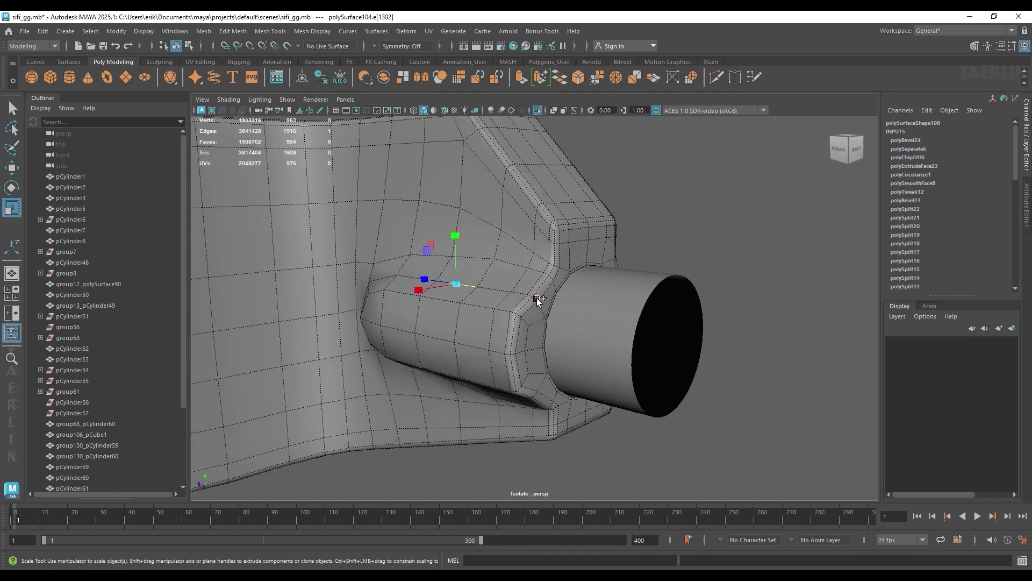
{"action": "left_click_drag", "start_coordinate": [506, 360], "coordinate": [489, 329], "text": "alt"}
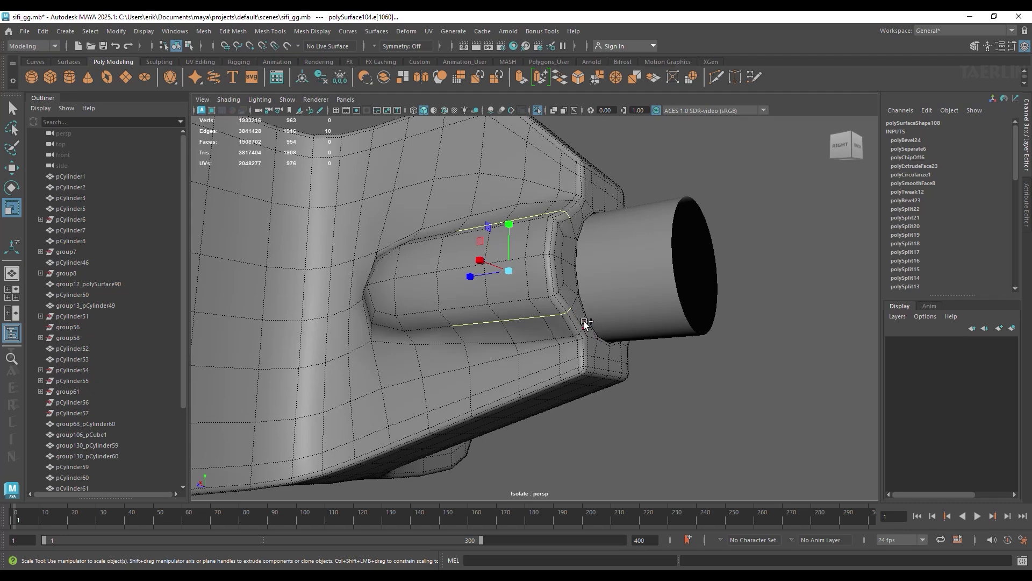
{"action": "left_click_drag", "start_coordinate": [586, 323], "coordinate": [516, 269], "text": "alt"}
{"action": "mouse_move", "coordinate": [473, 234]}
{"action": "left_mouse_down"}
{"action": "mouse_move", "coordinate": [555, 288]}
{"action": "mouse_move", "coordinate": [541, 300]}
{"action": "mouse_move", "coordinate": [643, 280]}
{"action": "mouse_move", "coordinate": [611, 269]}
{"action": "mouse_move", "coordinate": [526, 292]}
{"action": "mouse_move", "coordinate": [485, 278]}
{"action": "mouse_move", "coordinate": [780, 295]}
{"action": "left_mouse_up"}
{"action": "left_click", "coordinate": [640, 439]}
Mirror polySurface104 across world X with cut geometry and merge threshold 0.203.
{"action": "mouse_move", "coordinate": [640, 439]}
{"action": "left_mouse_down", "text": "alt"}
{"action": "mouse_move", "coordinate": [708, 377]}
{"action": "mouse_move", "coordinate": [527, 386]}
{"action": "mouse_move", "coordinate": [537, 376]}
{"action": "mouse_move", "coordinate": [541, 403]}
{"action": "mouse_move", "coordinate": [648, 380]}
{"action": "mouse_move", "coordinate": [543, 396]}
{"action": "mouse_move", "coordinate": [611, 239]}
{"action": "left_mouse_up", "text": "alt"}
{"action": "left_click", "coordinate": [610, 240]}
{"action": "mouse_move", "coordinate": [609, 220]}
{"action": "right_mouse_down", "text": "shift"}
{"action": "mouse_move", "coordinate": [611, 328]}
{"action": "mouse_move", "coordinate": [601, 356]}
{"action": "right_mouse_up", "text": "shift"}
{"action": "mouse_move", "coordinate": [600, 356]}
{"action": "left_mouse_down", "text": "alt"}
{"action": "mouse_move", "coordinate": [588, 316]}
{"action": "mouse_move", "coordinate": [598, 318]}
{"action": "mouse_move", "coordinate": [583, 333]}
{"action": "left_mouse_up", "text": "alt"}
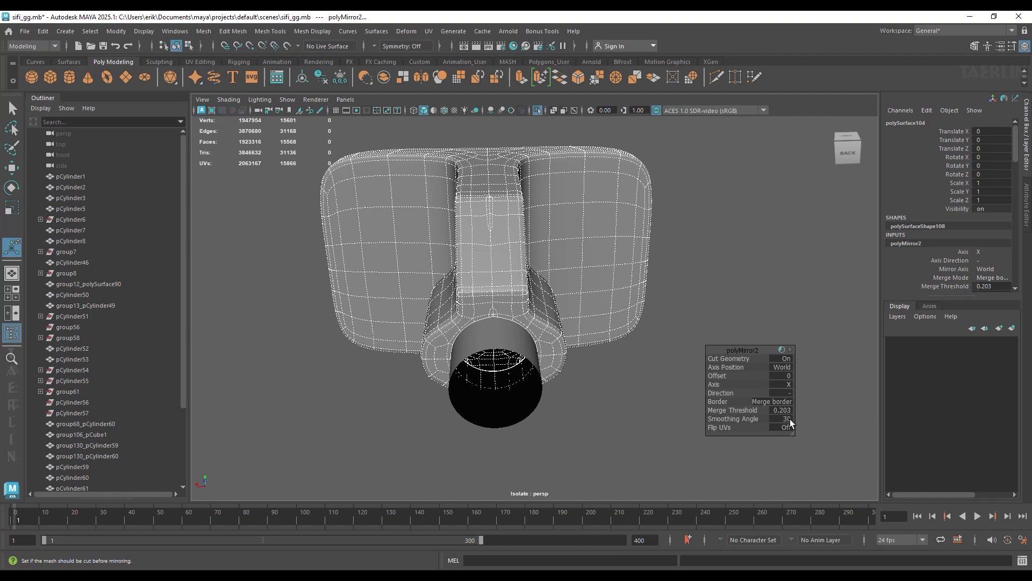
Set polyMirror2 merge threshold to 0.066 and delete the stray seam edge.
{"action": "left_click", "coordinate": [1027, 209]}
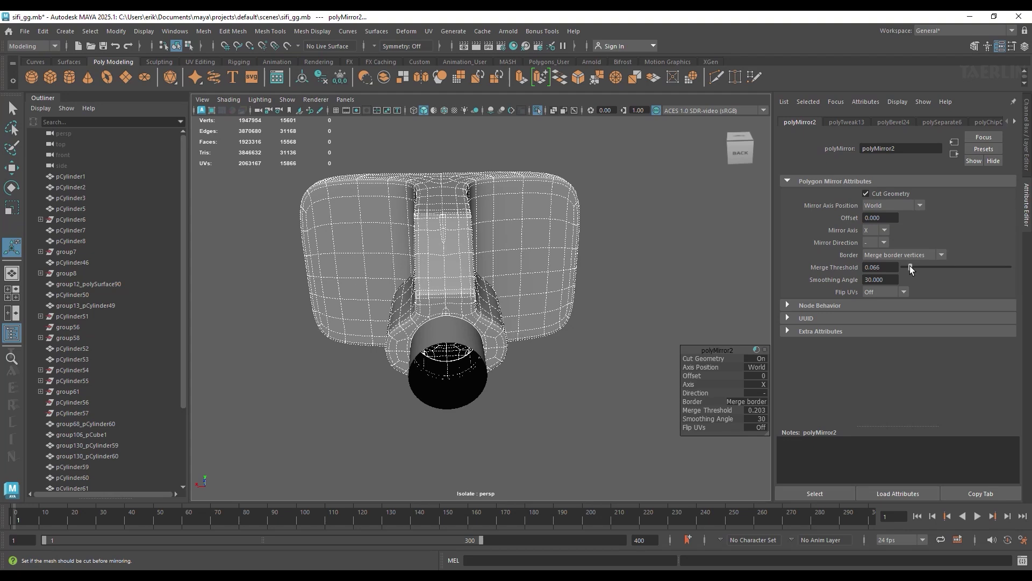
{"action": "mouse_move", "coordinate": [571, 226]}
{"action": "left_mouse_down", "text": "alt"}
{"action": "mouse_move", "coordinate": [571, 189]}
{"action": "mouse_move", "coordinate": [572, 300]}
{"action": "mouse_move", "coordinate": [569, 226]}
{"action": "mouse_move", "coordinate": [530, 197]}
{"action": "left_mouse_up", "text": "alt"}
{"action": "right_click_drag", "start_coordinate": [527, 229], "coordinate": [525, 202]}
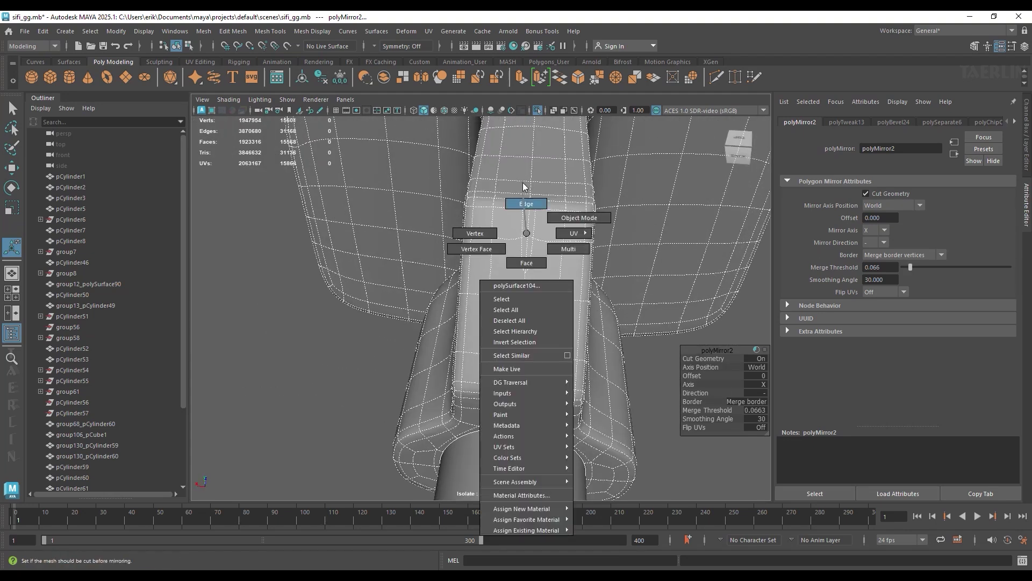
{"action": "left_click", "coordinate": [535, 226]}
{"action": "key", "text": "ctrl+Delete"}
Turn off Isolate Select so the whole ring structure shows again.
{"action": "mouse_move", "coordinate": [583, 341]}
{"action": "left_mouse_down", "text": "alt"}
{"action": "mouse_move", "coordinate": [560, 290]}
{"action": "mouse_move", "coordinate": [498, 242]}
{"action": "left_mouse_up", "text": "alt"}
{"action": "left_click", "coordinate": [592, 269]}
{"action": "left_click_drag", "start_coordinate": [591, 269], "coordinate": [552, 338], "text": "alt"}
{"action": "left_click", "coordinate": [538, 110]}
{"action": "mouse_move", "coordinate": [538, 252]}
{"action": "left_mouse_down", "text": "alt"}
{"action": "mouse_move", "coordinate": [495, 260]}
{"action": "mouse_move", "coordinate": [515, 265]}
{"action": "left_mouse_up", "text": "alt"}
Create a new polygon cylinder for the nut near the ring.
{"action": "scroll", "coordinate": [516, 266], "scroll_direction": "down", "scroll_amount": 5}
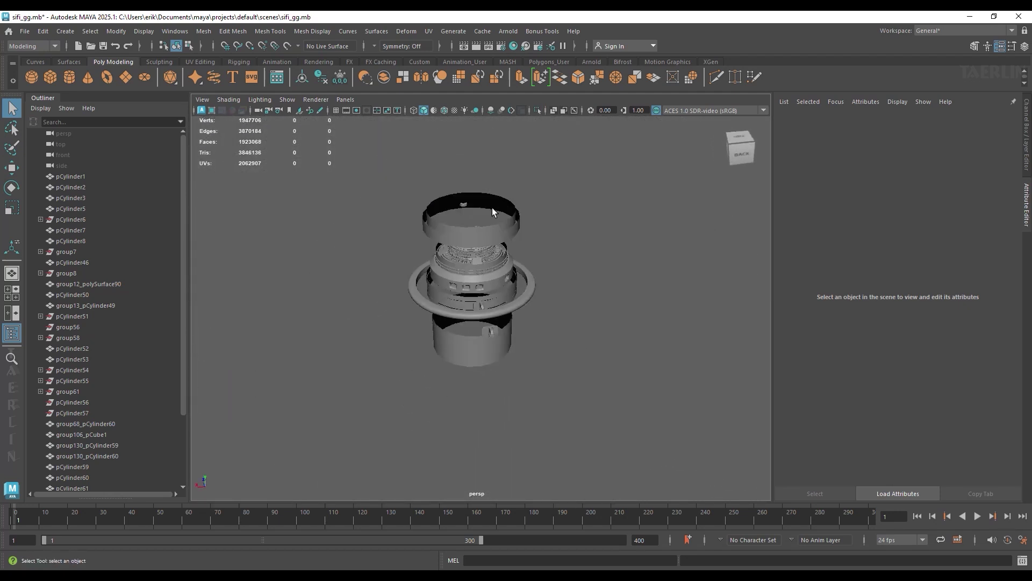
{"action": "left_click", "coordinate": [457, 174]}
{"action": "key", "text": "ctrl+d"}
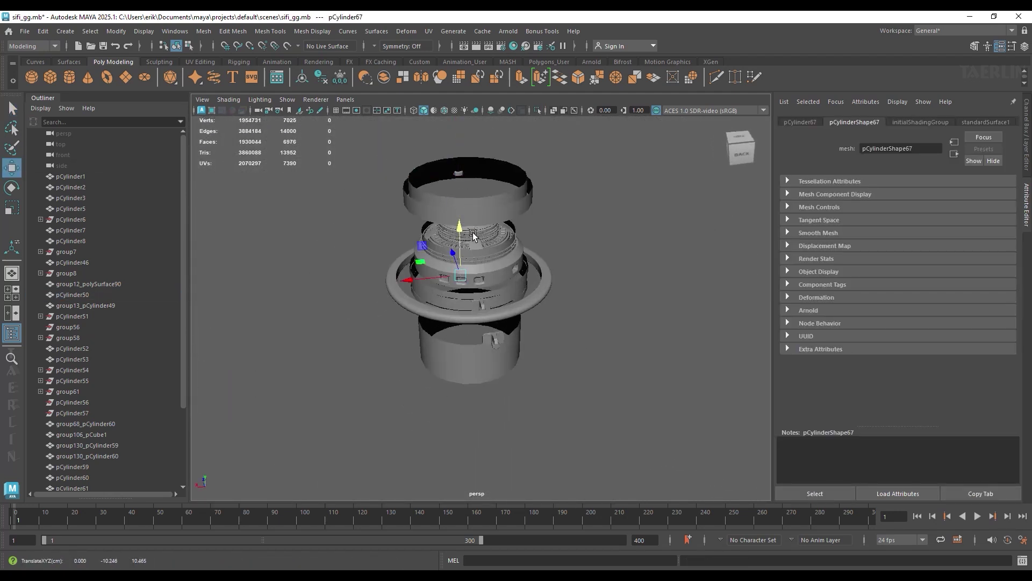
{"action": "scroll", "coordinate": [474, 235], "scroll_direction": "up", "scroll_amount": 5}
{"action": "scroll", "coordinate": [411, 300], "scroll_direction": "up", "scroll_amount": 4}
{"action": "scroll", "coordinate": [454, 272], "scroll_direction": "up", "scroll_amount": 4}
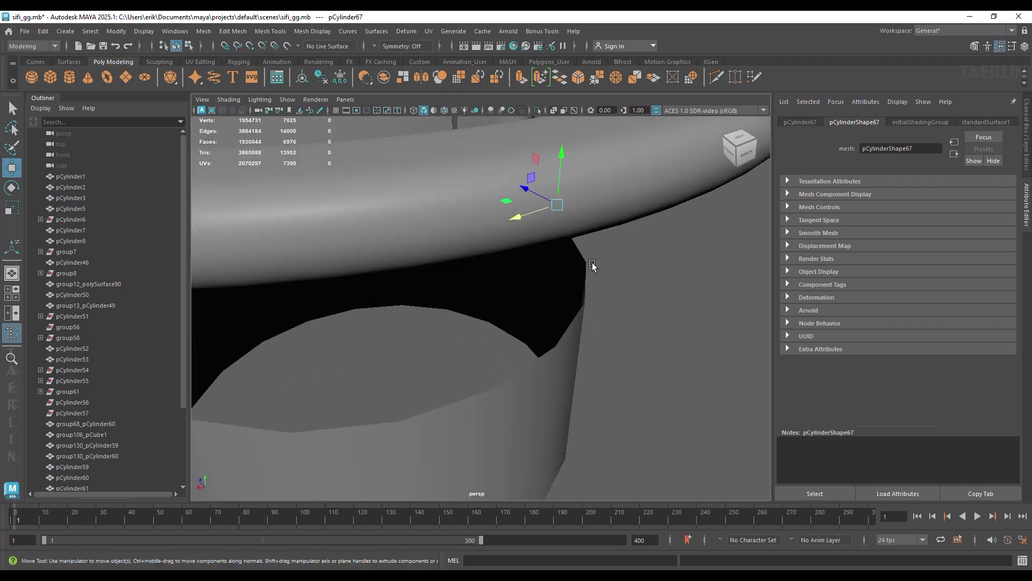
{"action": "left_click_drag", "start_coordinate": [592, 264], "coordinate": [504, 254], "text": "alt"}
{"action": "mouse_move", "coordinate": [524, 349]}
{"action": "left_mouse_down", "text": "alt"}
{"action": "mouse_move", "coordinate": [570, 376]}
{"action": "mouse_move", "coordinate": [521, 256]}
{"action": "mouse_move", "coordinate": [479, 323]}
{"action": "mouse_move", "coordinate": [452, 285]}
{"action": "mouse_move", "coordinate": [627, 224]}
{"action": "mouse_move", "coordinate": [575, 223]}
{"action": "mouse_move", "coordinate": [587, 243]}
{"action": "mouse_move", "coordinate": [618, 231]}
{"action": "left_mouse_up", "text": "alt"}
{"action": "scroll", "coordinate": [520, 256], "scroll_direction": "up", "scroll_amount": 3}
Set the cylinder's Rotate X to -90.
{"action": "key", "text": "e"}
{"action": "key", "text": "ctrl+a"}
{"action": "left_click", "coordinate": [963, 157]}
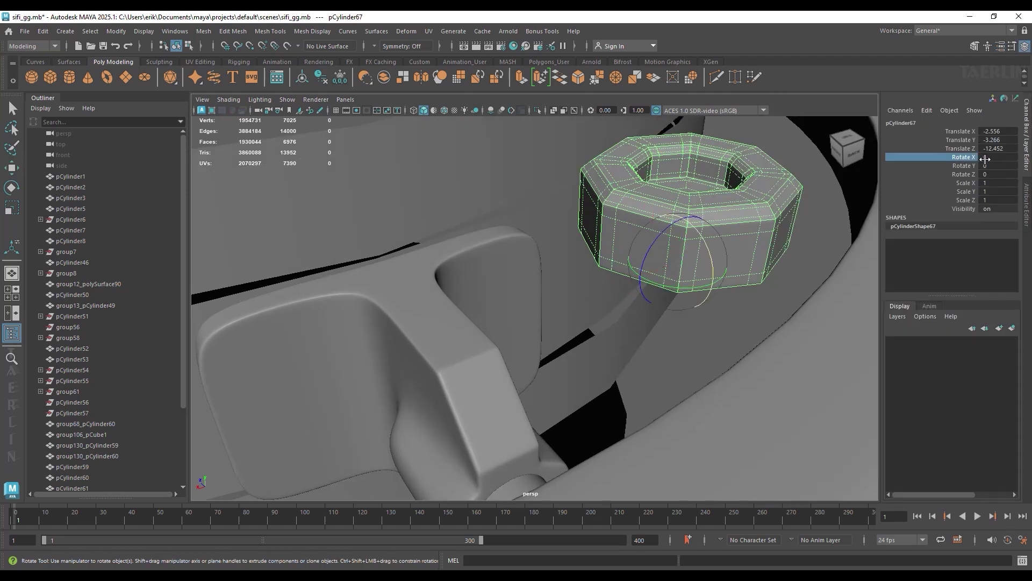
{"action": "type", "text": "90"}
{"action": "key", "text": "Return"}
{"action": "type", "text": "-90"}
{"action": "key", "text": "Return"}
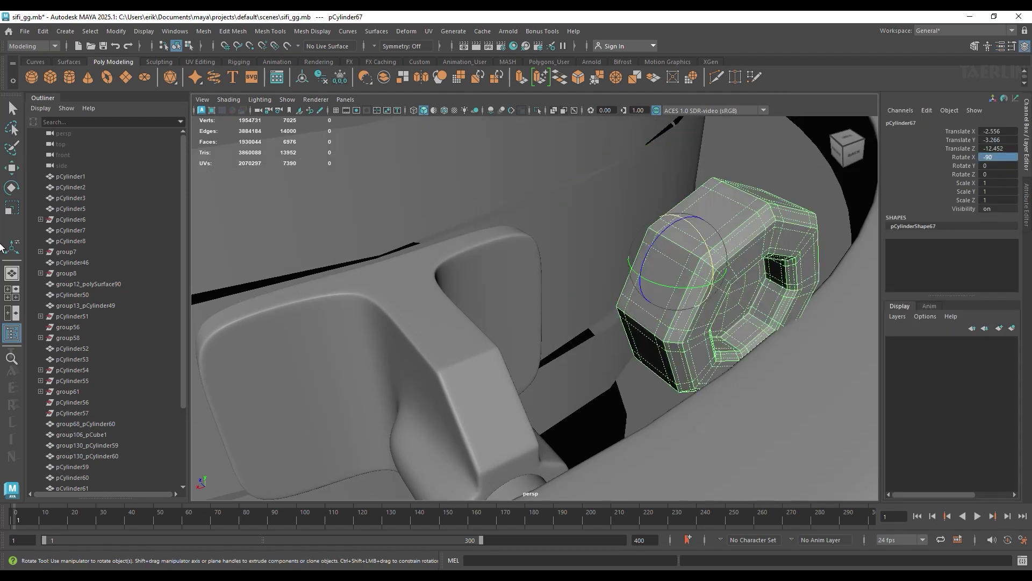
Scale the nut down to 0.341 and move it onto the bracket's plate.
{"action": "key", "text": "w"}
{"action": "left_click_drag", "start_coordinate": [546, 281], "coordinate": [505, 285], "text": "alt"}
{"action": "mouse_move", "coordinate": [441, 285]}
{"action": "left_mouse_down"}
{"action": "mouse_move", "coordinate": [461, 304]}
{"action": "mouse_move", "coordinate": [483, 268]}
{"action": "mouse_move", "coordinate": [516, 304]}
{"action": "left_mouse_up"}
{"action": "key", "text": "r"}
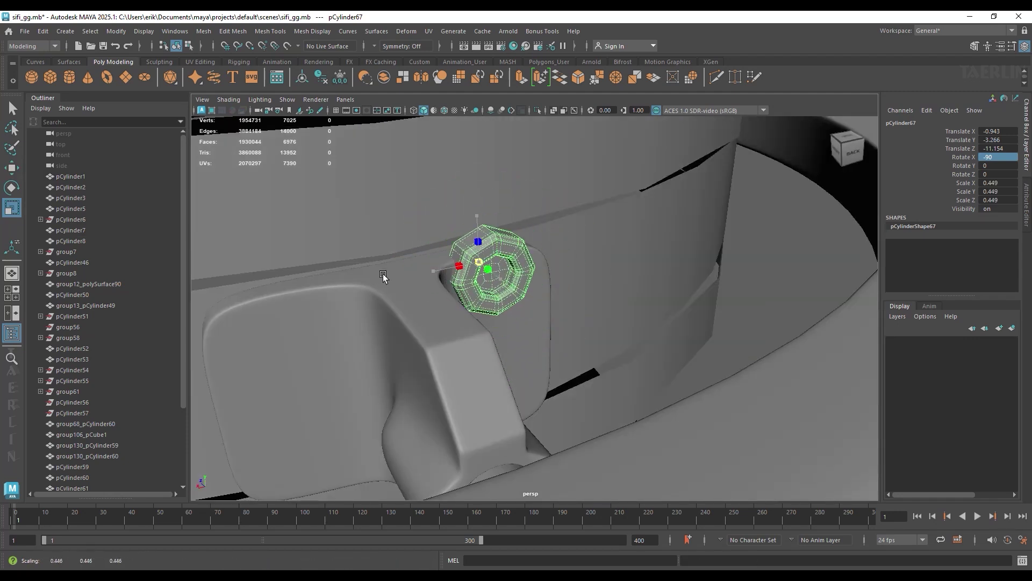
{"action": "key", "text": "w"}
{"action": "mouse_move", "coordinate": [336, 247]}
{"action": "left_mouse_down", "text": "alt"}
{"action": "mouse_move", "coordinate": [612, 224]}
{"action": "mouse_move", "coordinate": [424, 237]}
{"action": "left_mouse_up", "text": "alt"}
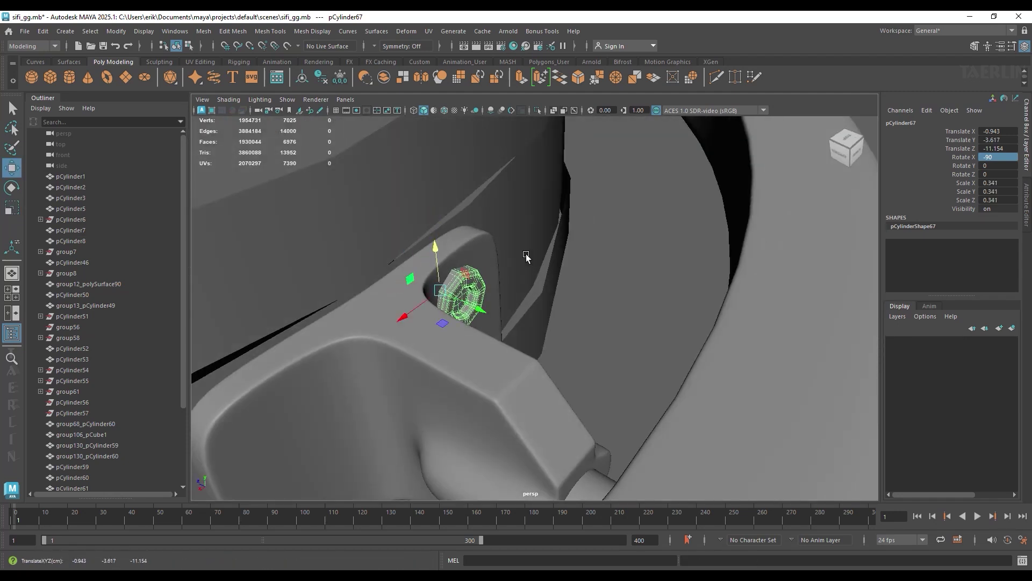
{"action": "left_click_drag", "start_coordinate": [526, 256], "coordinate": [602, 252], "text": "alt"}
{"action": "left_click_drag", "start_coordinate": [603, 253], "coordinate": [604, 245]}
{"action": "left_click_drag", "start_coordinate": [564, 278], "coordinate": [570, 282]}
{"action": "mouse_move", "coordinate": [570, 282]}
{"action": "left_mouse_down", "text": "alt"}
{"action": "mouse_move", "coordinate": [584, 339]}
{"action": "mouse_move", "coordinate": [604, 349]}
{"action": "left_mouse_up", "text": "alt"}
{"action": "mouse_move", "coordinate": [603, 350]}
{"action": "left_mouse_down", "text": "alt"}
{"action": "mouse_move", "coordinate": [721, 311]}
{"action": "mouse_move", "coordinate": [746, 268]}
{"action": "left_mouse_up", "text": "alt"}
Fine-tune the nut's position in the plate hole.
{"action": "left_click_drag", "start_coordinate": [541, 234], "coordinate": [580, 236]}
{"action": "left_click_drag", "start_coordinate": [581, 236], "coordinate": [489, 193], "text": "alt"}
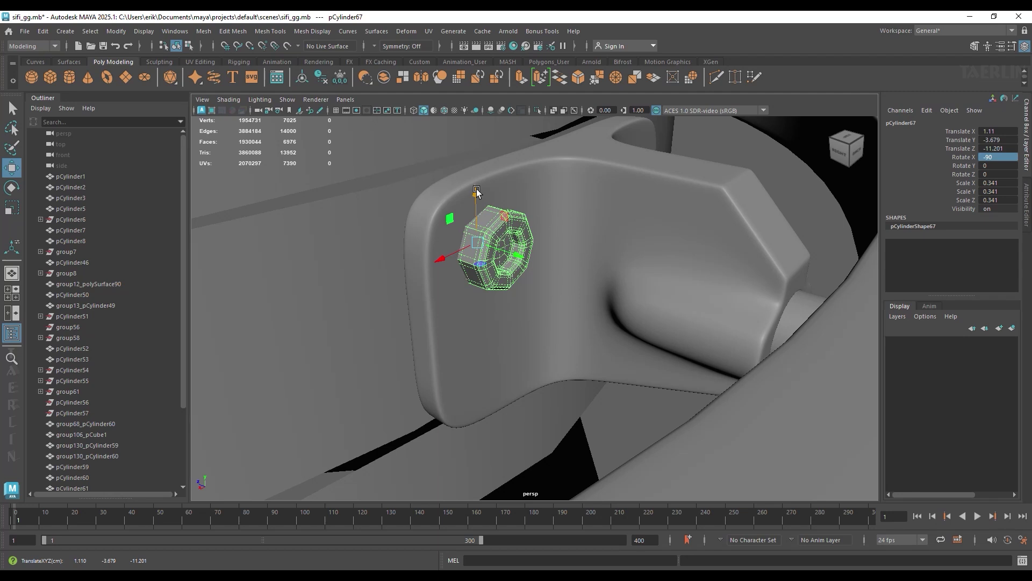
{"action": "left_click_drag", "start_coordinate": [477, 291], "coordinate": [514, 298], "text": "alt"}
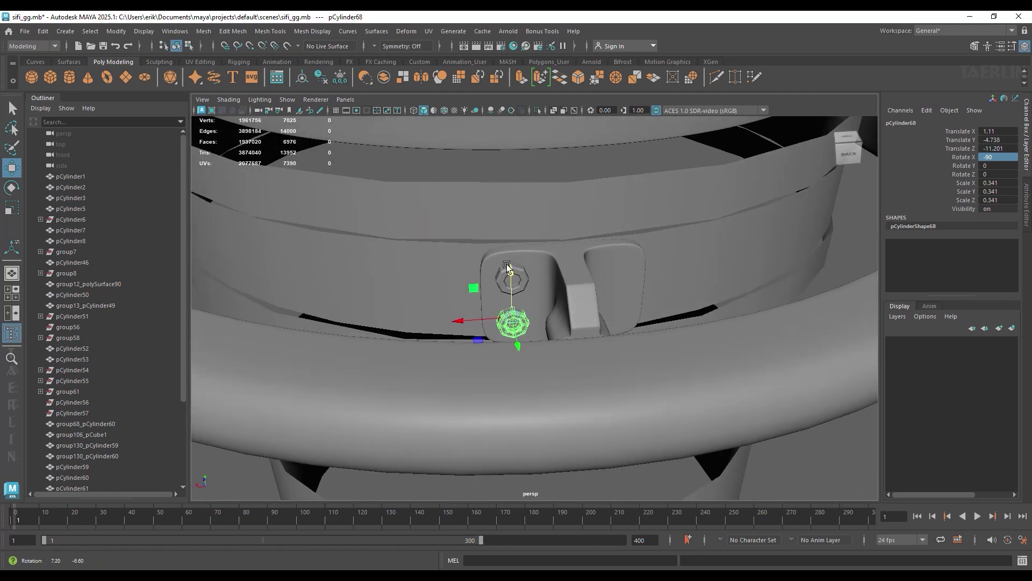
{"action": "left_click_drag", "start_coordinate": [513, 297], "coordinate": [594, 272], "text": "alt"}
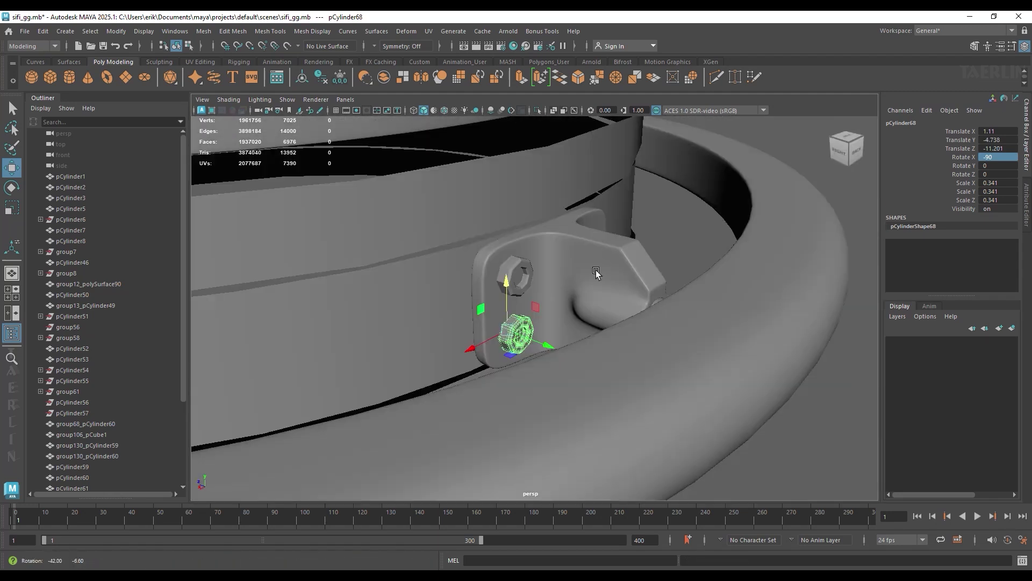
{"action": "right_click_drag", "start_coordinate": [595, 272], "coordinate": [593, 352], "text": "alt"}
{"action": "left_click_drag", "start_coordinate": [594, 352], "coordinate": [558, 300], "text": "alt"}
Copy the upper and lower nut pair onto the other mounting plate.
{"action": "left_click", "coordinate": [535, 230]}
{"action": "left_click", "coordinate": [501, 228]}
{"action": "scroll", "coordinate": [502, 228], "scroll_direction": "down", "scroll_amount": 3}
{"action": "left_click", "coordinate": [484, 369]}
{"action": "left_click", "coordinate": [474, 237], "text": "shift"}
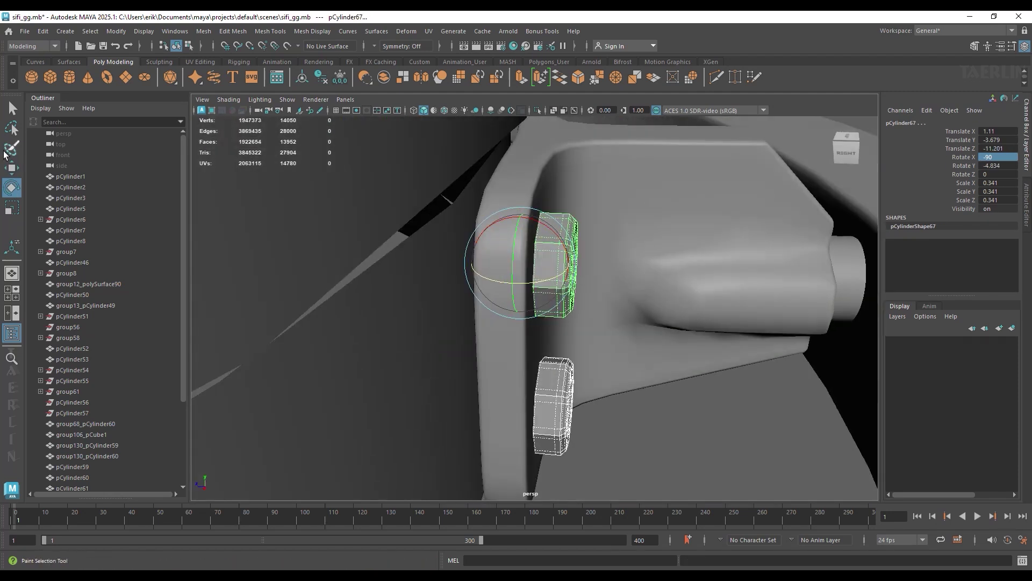
{"action": "left_click_drag", "start_coordinate": [484, 269], "coordinate": [541, 264], "text": "alt"}
{"action": "left_click_drag", "start_coordinate": [640, 285], "coordinate": [705, 364], "text": "alt"}
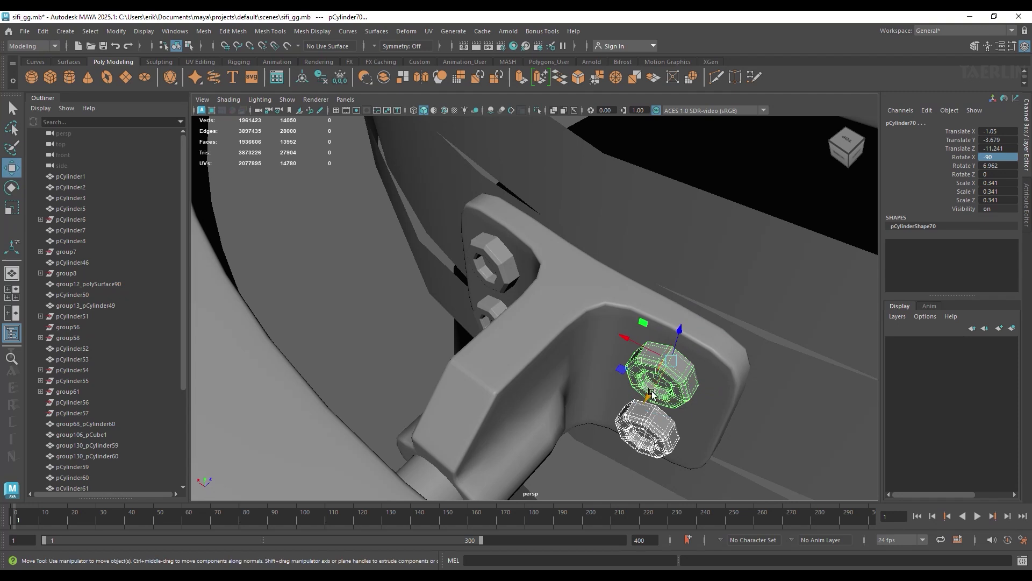
Reposition one of the copied nuts, then select the short tube piece.
{"action": "scroll", "coordinate": [705, 364], "scroll_direction": "down", "scroll_amount": 5}
{"action": "left_click", "coordinate": [721, 431]}
{"action": "mouse_move", "coordinate": [721, 431]}
{"action": "left_mouse_down", "text": "alt"}
{"action": "mouse_move", "coordinate": [593, 366]}
{"action": "mouse_move", "coordinate": [618, 344]}
{"action": "left_mouse_up", "text": "alt"}
{"action": "left_click", "coordinate": [602, 356]}
{"action": "mouse_move", "coordinate": [618, 344]}
{"action": "left_mouse_down", "text": "alt"}
{"action": "mouse_move", "coordinate": [601, 356]}
{"action": "mouse_move", "coordinate": [637, 312]}
{"action": "left_mouse_up", "text": "alt"}
{"action": "left_click", "coordinate": [637, 312]}
Duplicate the short tube piece and select the copy.
{"action": "key", "text": "ctrl+d"}
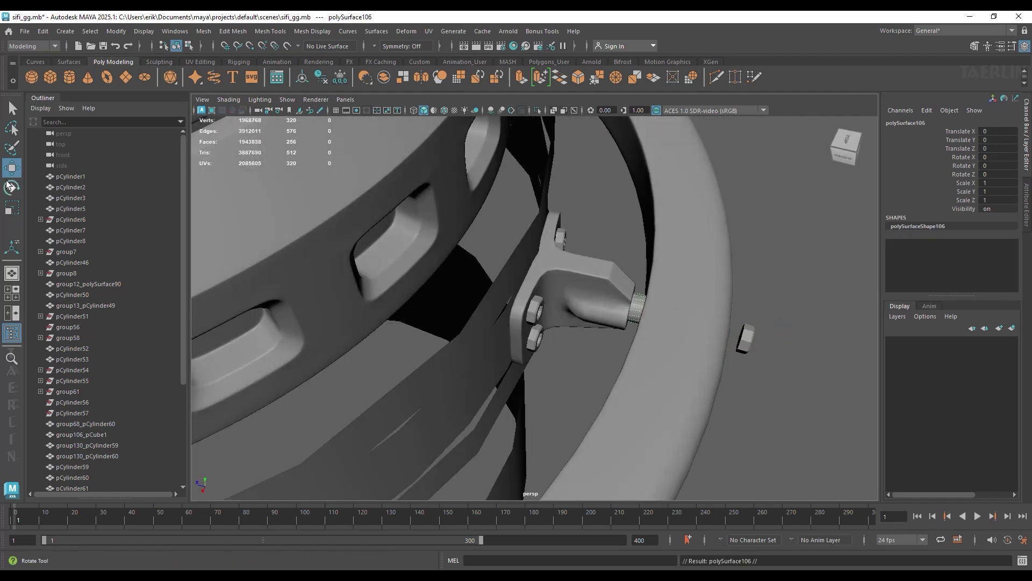
{"action": "scroll", "coordinate": [294, 239], "scroll_direction": "down", "scroll_amount": 4}
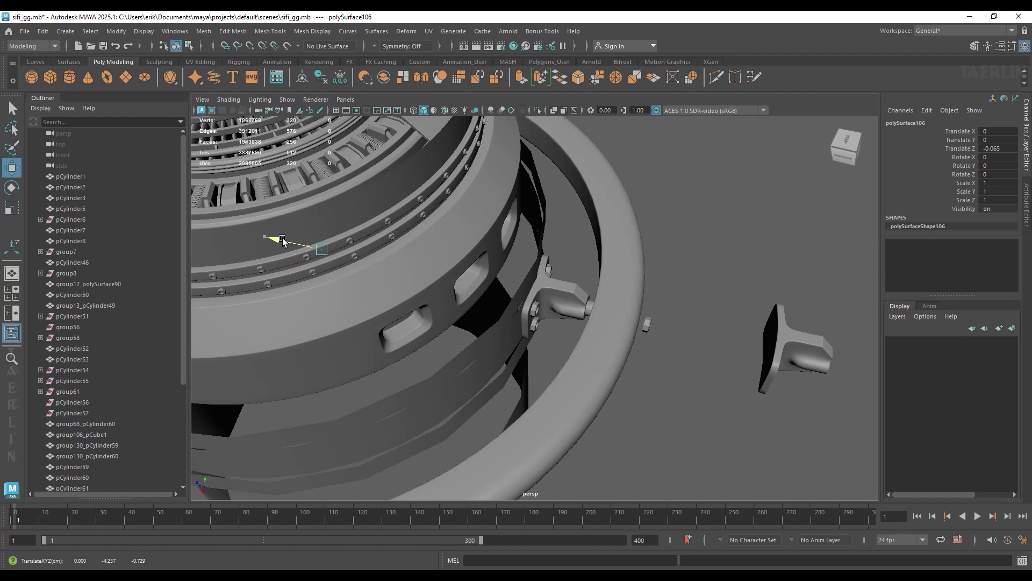
{"action": "left_click_drag", "start_coordinate": [304, 249], "coordinate": [498, 271], "text": "alt"}
{"action": "mouse_move", "coordinate": [716, 294]}
{"action": "left_mouse_down", "text": "alt"}
{"action": "mouse_move", "coordinate": [692, 308]}
{"action": "mouse_move", "coordinate": [683, 302]}
{"action": "left_mouse_up", "text": "alt"}
{"action": "left_click", "coordinate": [694, 276]}
{"action": "left_click", "coordinate": [689, 296]}
{"action": "right_click_drag", "start_coordinate": [689, 298], "coordinate": [688, 232]}
Extrude the tube's open border edges with negative offset into an inward lip.
{"action": "double_click", "coordinate": [704, 323]}
{"action": "right_click_drag", "start_coordinate": [699, 320], "coordinate": [718, 262], "text": "shift"}
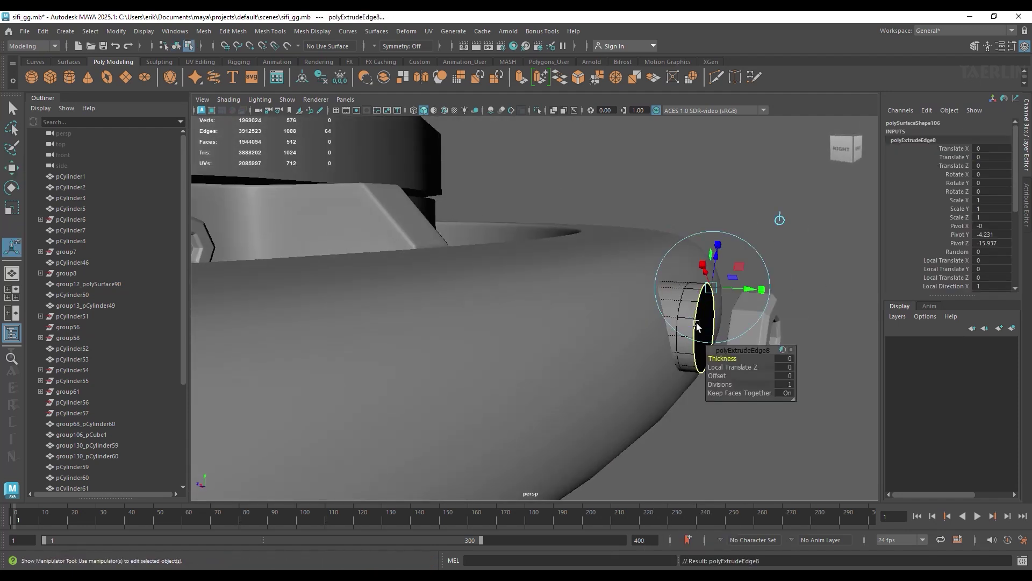
{"action": "mouse_move", "coordinate": [718, 375]}
{"action": "left_mouse_down"}
{"action": "mouse_move", "coordinate": [699, 377]}
{"action": "mouse_move", "coordinate": [724, 358]}
{"action": "left_mouse_up"}
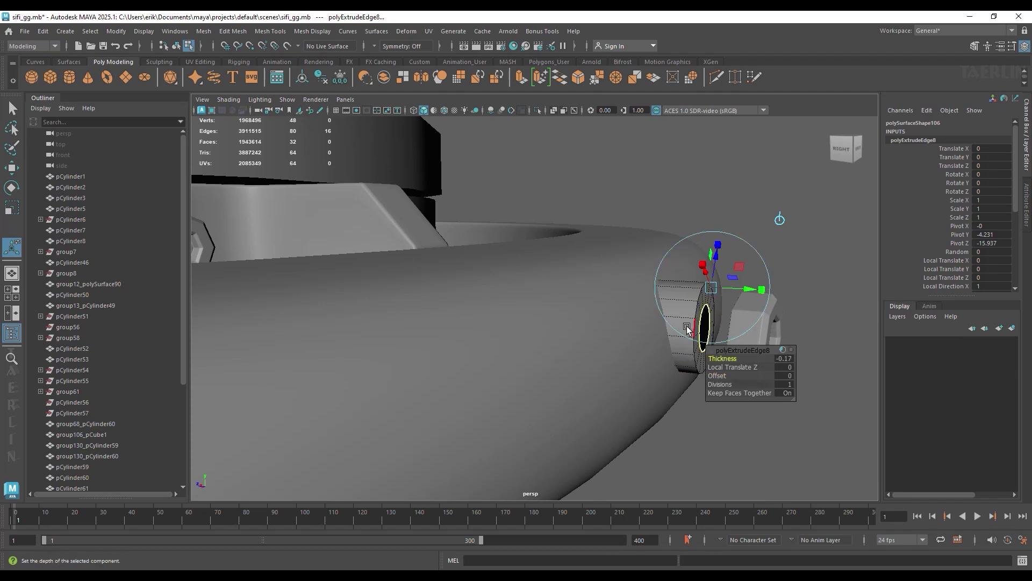
{"action": "scroll", "coordinate": [687, 329], "scroll_direction": "down", "scroll_amount": 5}
Add an extra edge loop around the copied tube with Multi-Cut.
{"action": "right_click_drag", "start_coordinate": [588, 247], "coordinate": [619, 237]}
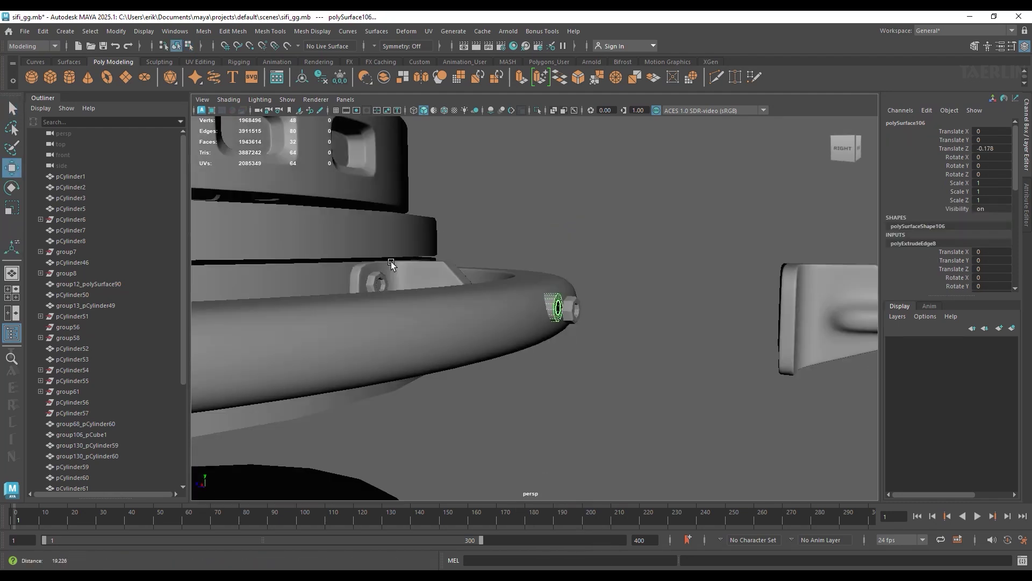
{"action": "scroll", "coordinate": [391, 261], "scroll_direction": "down", "scroll_amount": 4}
{"action": "scroll", "coordinate": [378, 294], "scroll_direction": "up", "scroll_amount": 5}
{"action": "scroll", "coordinate": [564, 344], "scroll_direction": "up", "scroll_amount": 4}
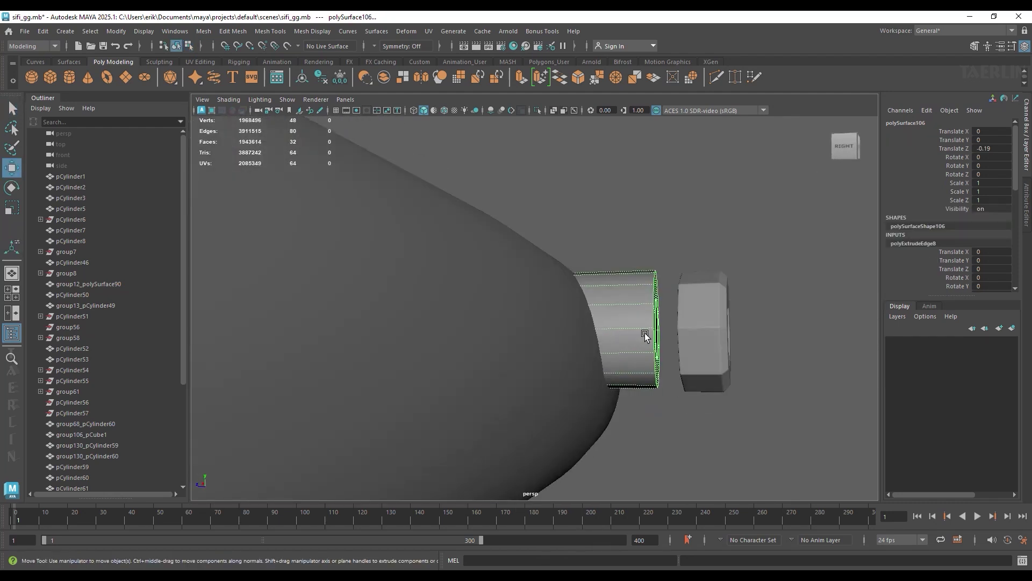
{"action": "left_click", "coordinate": [642, 313]}
{"action": "right_click_drag", "start_coordinate": [611, 314], "coordinate": [619, 344], "text": "shift"}
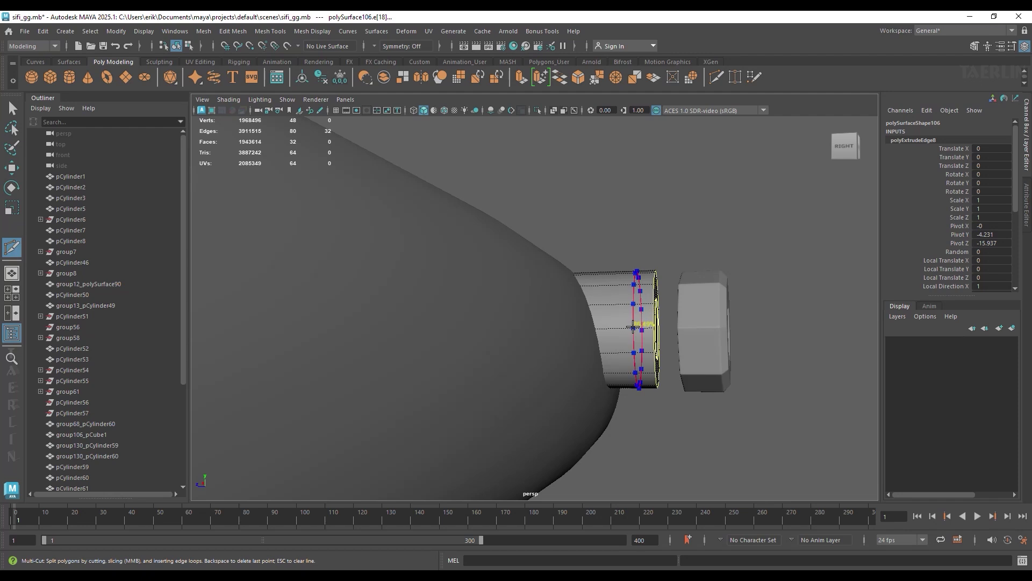
{"action": "left_click", "coordinate": [634, 322], "text": "ctrl"}
{"action": "left_click_drag", "start_coordinate": [656, 328], "coordinate": [631, 337], "text": "alt"}
{"action": "right_click_drag", "start_coordinate": [630, 338], "coordinate": [667, 371], "text": "alt"}
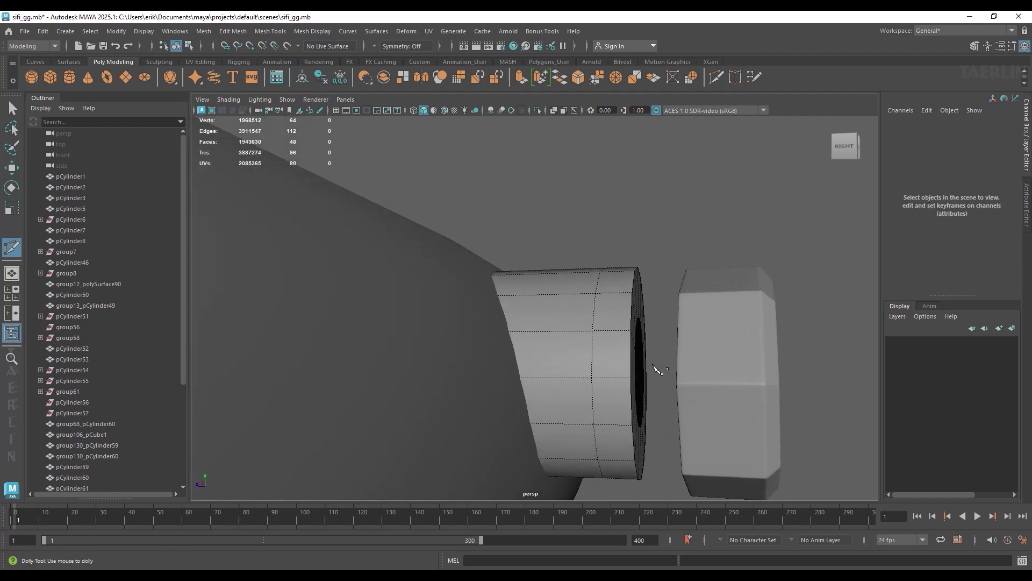
Extrude the tube's band of faces with thickness 0.031.
{"action": "right_click", "coordinate": [565, 295]}
{"action": "right_mouse_down", "coordinate": [565, 295]}
{"action": "key", "text": "ctrl+e"}
{"action": "mouse_move", "coordinate": [635, 358]}
{"action": "left_mouse_down"}
{"action": "mouse_move", "coordinate": [651, 357]}
{"action": "mouse_move", "coordinate": [530, 350]}
{"action": "mouse_move", "coordinate": [301, 281]}
{"action": "left_mouse_up"}
Move the octagonal nut into the socket hole and zero its Rotate Y.
{"action": "left_click", "coordinate": [327, 340]}
{"action": "key", "text": "w"}
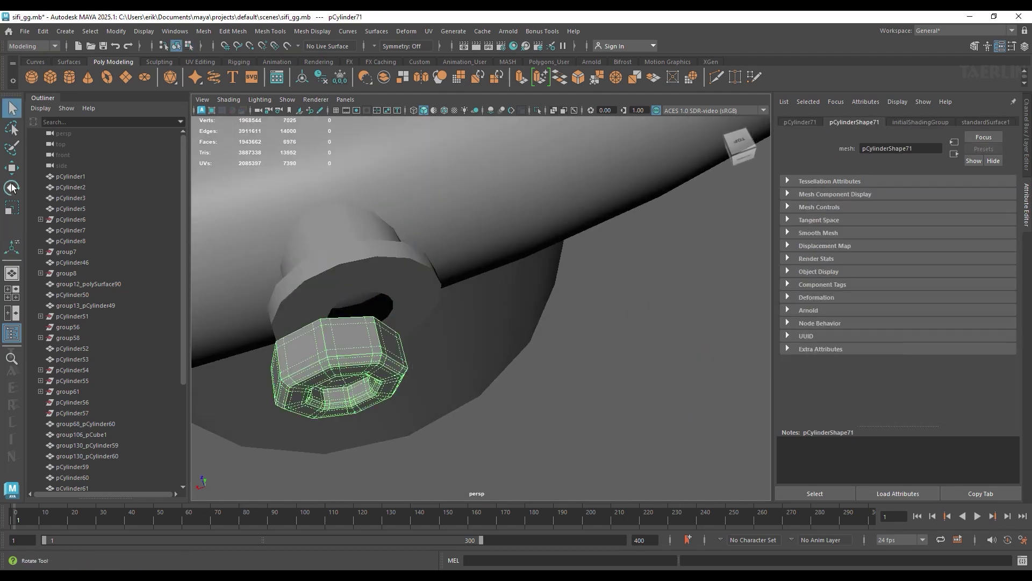
{"action": "left_click_drag", "start_coordinate": [327, 340], "coordinate": [363, 344]}
{"action": "left_click", "coordinate": [10, 189]}
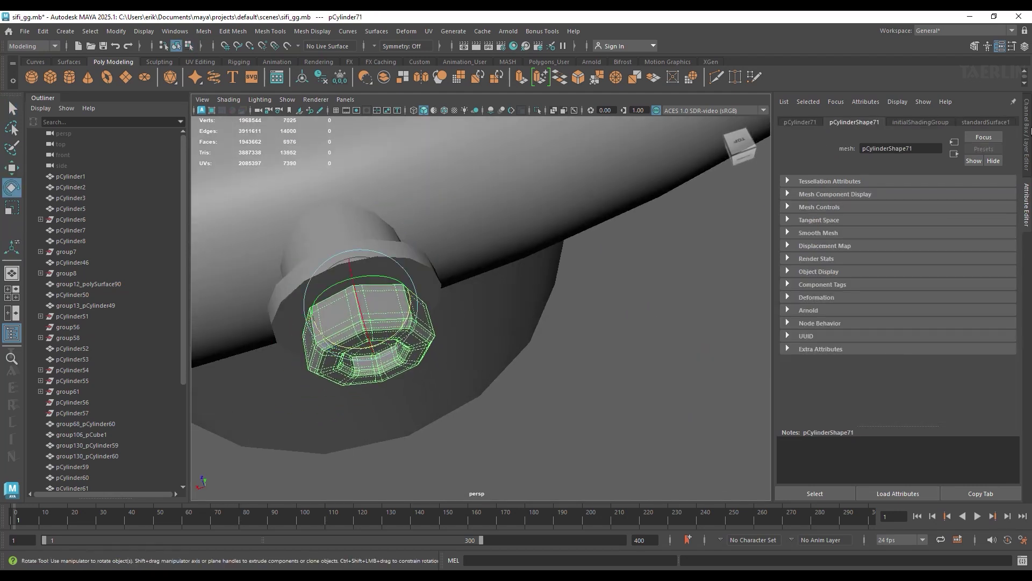
{"action": "key", "text": "ctrl+a"}
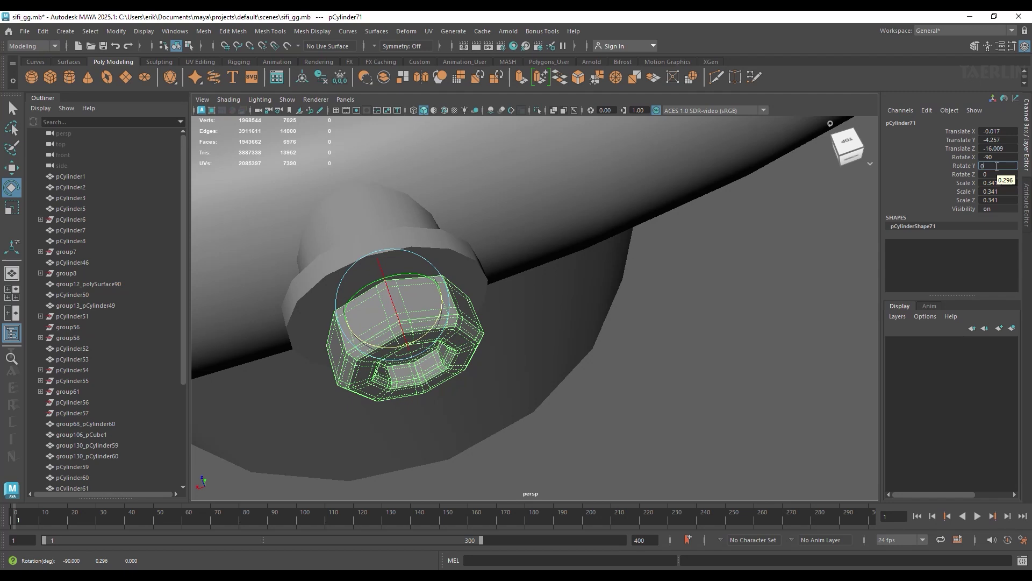
{"action": "key", "text": "Return"}
{"action": "key", "text": "w"}
{"action": "mouse_move", "coordinate": [404, 341]}
{"action": "left_mouse_down"}
{"action": "mouse_move", "coordinate": [395, 347]}
{"action": "mouse_move", "coordinate": [478, 219]}
{"action": "mouse_move", "coordinate": [460, 230]}
{"action": "left_mouse_up"}
Extrude the socket's back faces and bevel the rim edge loop.
{"action": "double_click", "coordinate": [403, 289]}
{"action": "left_click_drag", "start_coordinate": [538, 388], "coordinate": [473, 301], "text": "ctrl"}
{"action": "left_click_drag", "start_coordinate": [461, 253], "coordinate": [522, 253], "text": "alt"}
{"action": "right_click_drag", "start_coordinate": [522, 252], "coordinate": [517, 294], "text": "shift"}
{"action": "left_click_drag", "start_coordinate": [691, 351], "coordinate": [494, 242], "text": "alt"}
{"action": "right_click_drag", "start_coordinate": [495, 242], "coordinate": [490, 205]}
{"action": "left_click", "coordinate": [508, 275]}
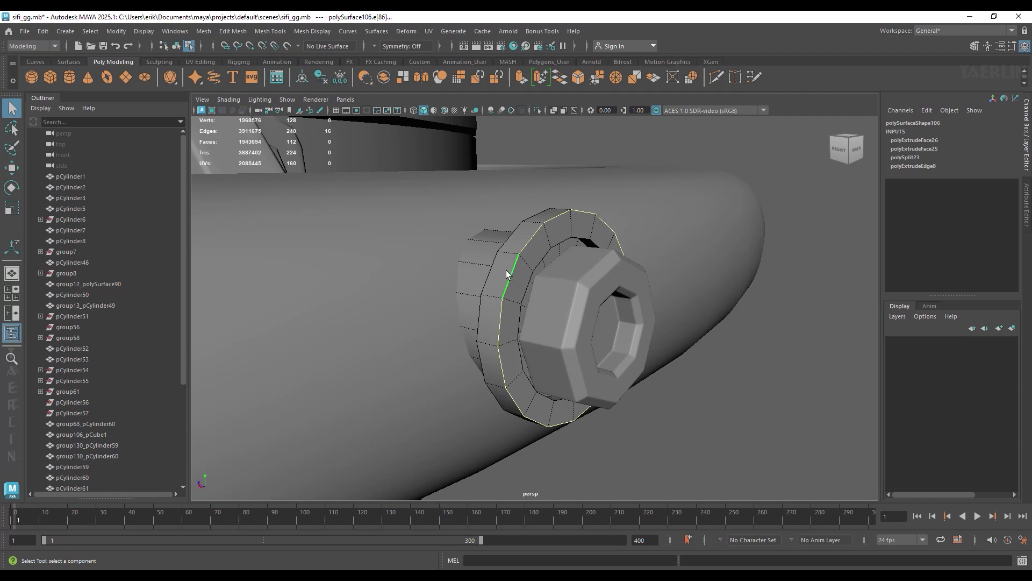
{"action": "right_click_drag", "start_coordinate": [496, 270], "coordinate": [467, 285], "text": "shift"}
{"action": "left_click_drag", "start_coordinate": [538, 269], "coordinate": [536, 278], "text": "alt"}
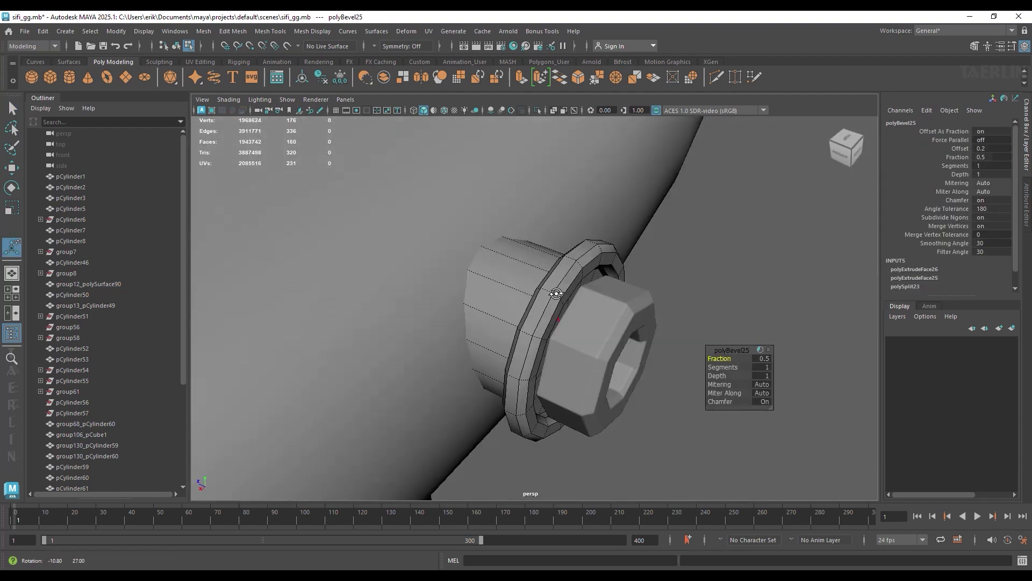
Isolate the socket and delete its inner tube faces to hollow it.
{"action": "key", "text": "F8"}
{"action": "key", "text": "q"}
{"action": "key", "text": "ctrl+1"}
{"action": "key", "text": "f"}
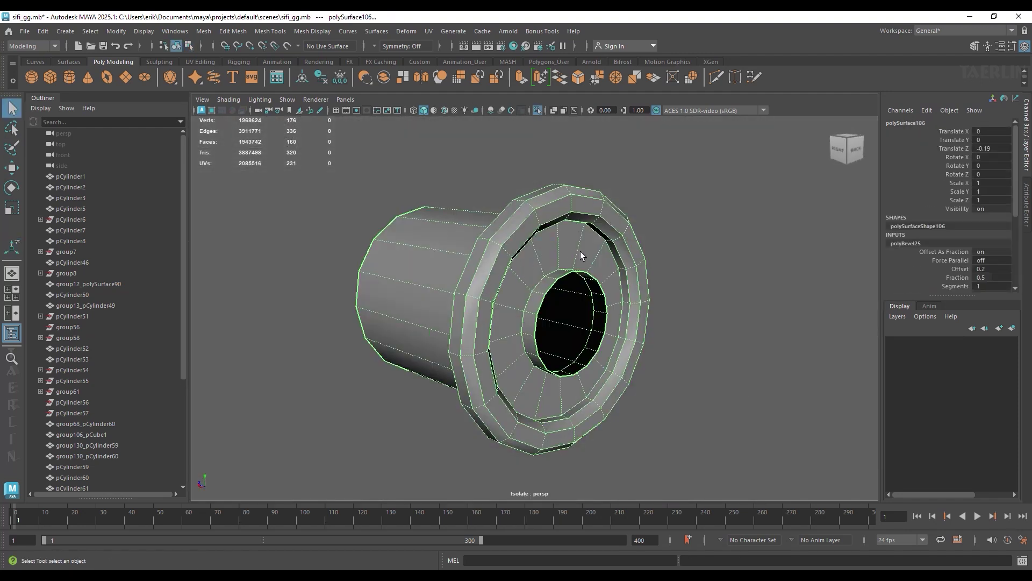
{"action": "key", "text": "F11"}
{"action": "double_click", "coordinate": [546, 285]}
{"action": "key", "text": "Delete"}
Bevel the inner and outer rim edge loops of the hollow lip at fraction 0.5.
{"action": "right_click_drag", "start_coordinate": [496, 242], "coordinate": [495, 215]}
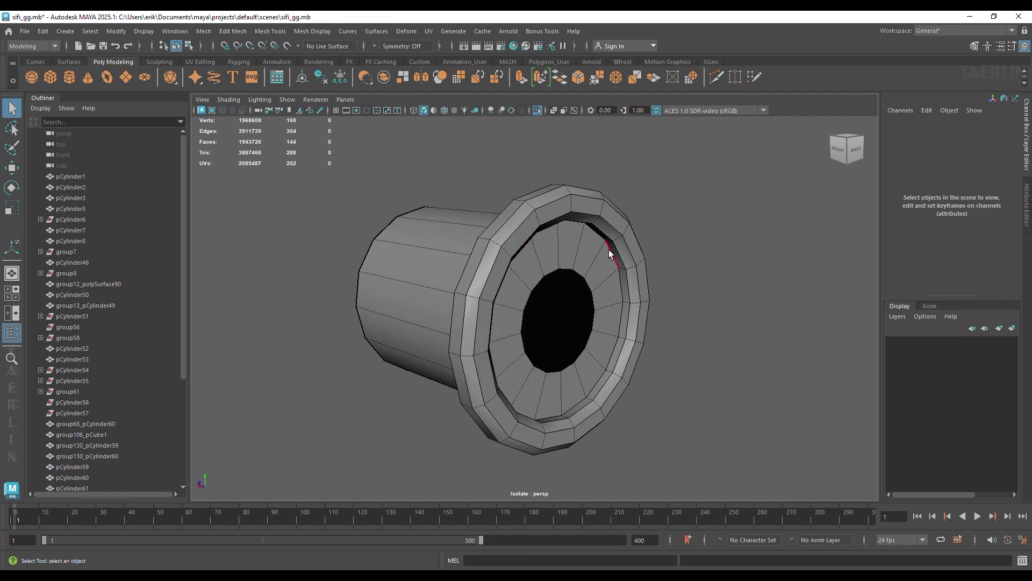
{"action": "double_click", "coordinate": [611, 249]}
{"action": "double_click", "coordinate": [495, 222], "text": "shift"}
{"action": "left_click_drag", "start_coordinate": [495, 223], "coordinate": [646, 236], "text": "alt"}
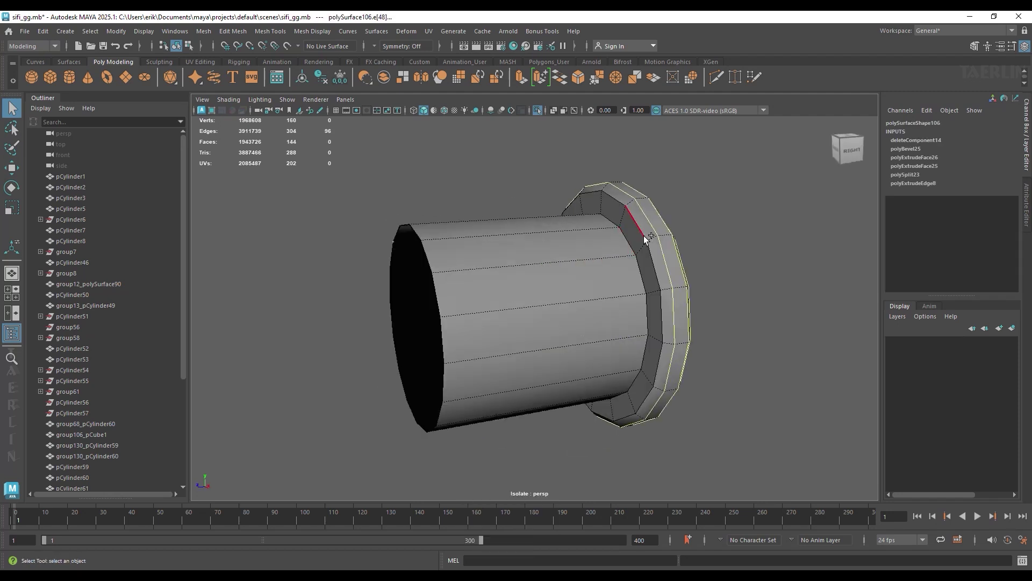
{"action": "key", "text": "ctrl+b"}
{"action": "left_click_drag", "start_coordinate": [738, 402], "coordinate": [601, 237], "text": "alt"}
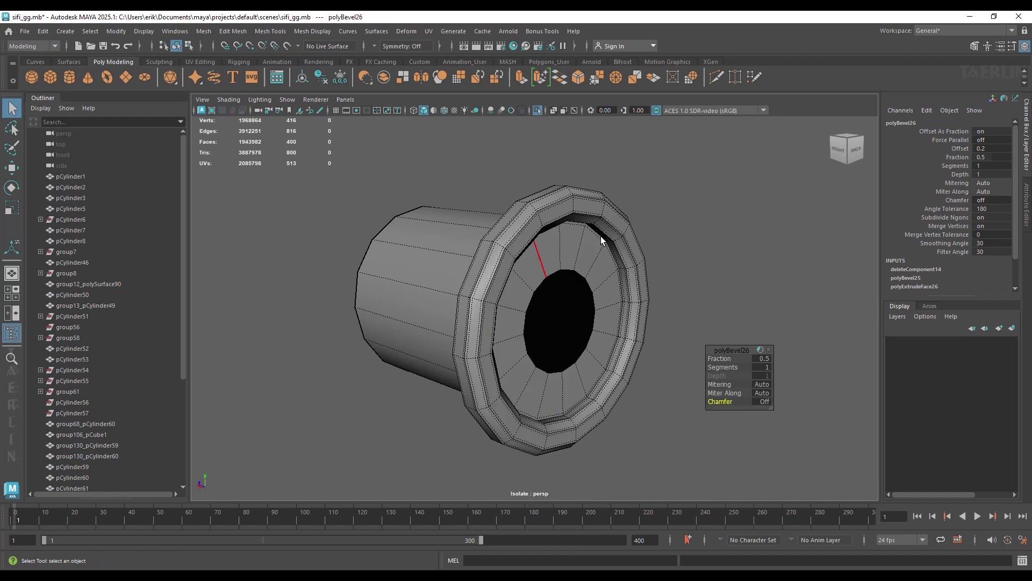
{"action": "key", "text": "3"}
{"action": "left_click", "coordinate": [537, 111]}
Push the nut into the socket and scale it down to 0.314.
{"action": "left_click", "coordinate": [586, 231]}
{"action": "key", "text": "f"}
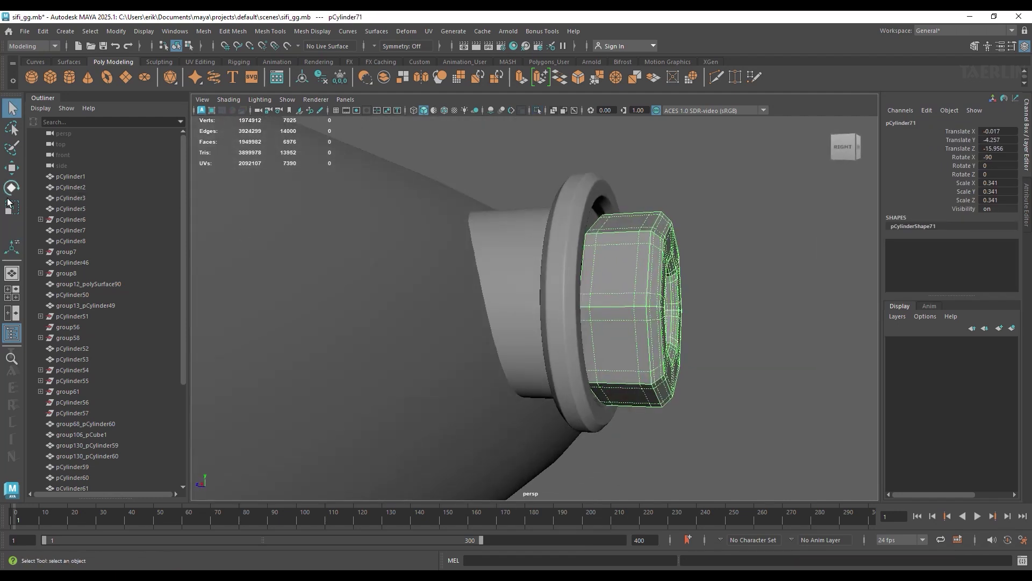
{"action": "left_click", "coordinate": [12, 167]}
{"action": "mouse_move", "coordinate": [591, 242]}
{"action": "left_mouse_down", "text": "alt"}
{"action": "mouse_move", "coordinate": [538, 207]}
{"action": "mouse_move", "coordinate": [614, 203]}
{"action": "mouse_move", "coordinate": [608, 312]}
{"action": "mouse_move", "coordinate": [454, 303]}
{"action": "mouse_move", "coordinate": [505, 314]}
{"action": "left_mouse_up", "text": "alt"}
{"action": "key", "text": "r"}
{"action": "mouse_move", "coordinate": [505, 315]}
{"action": "left_mouse_down", "text": "alt"}
{"action": "mouse_move", "coordinate": [521, 339]}
{"action": "mouse_move", "coordinate": [498, 313]}
{"action": "mouse_move", "coordinate": [594, 333]}
{"action": "mouse_move", "coordinate": [507, 299]}
{"action": "mouse_move", "coordinate": [535, 329]}
{"action": "mouse_move", "coordinate": [696, 279]}
{"action": "mouse_move", "coordinate": [561, 332]}
{"action": "mouse_move", "coordinate": [656, 311]}
{"action": "mouse_move", "coordinate": [538, 312]}
{"action": "left_mouse_up", "text": "alt"}
{"action": "key", "text": "w"}
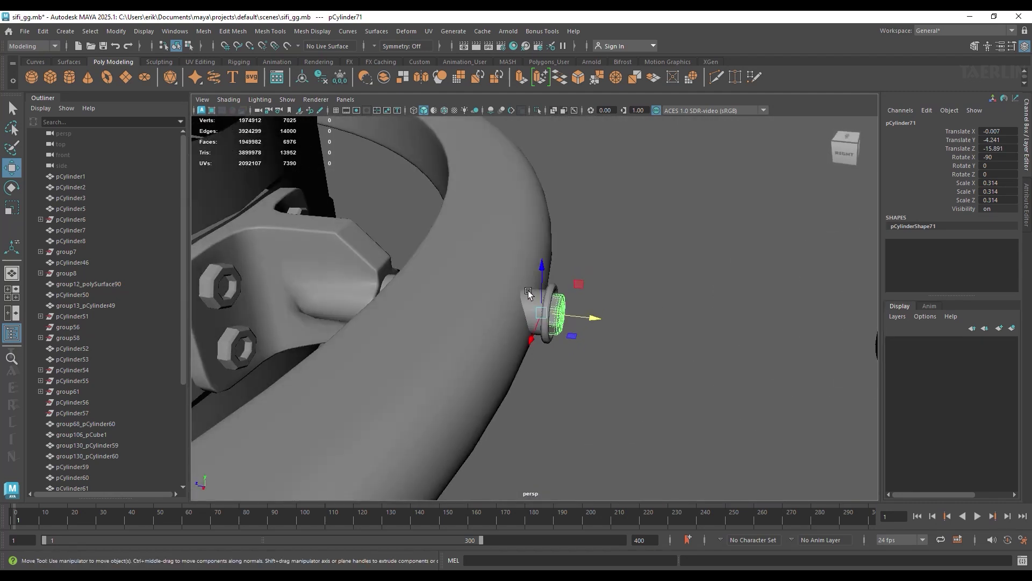
Select the bracket, its two bolts and socket, and delete their construction history.
{"action": "left_click", "coordinate": [311, 279]}
{"action": "mouse_move", "coordinate": [312, 279]}
{"action": "left_mouse_down", "text": "alt"}
{"action": "mouse_move", "coordinate": [406, 353]}
{"action": "mouse_move", "coordinate": [452, 306]}
{"action": "mouse_move", "coordinate": [388, 269]}
{"action": "left_mouse_up", "text": "alt"}
{"action": "left_click", "coordinate": [380, 249]}
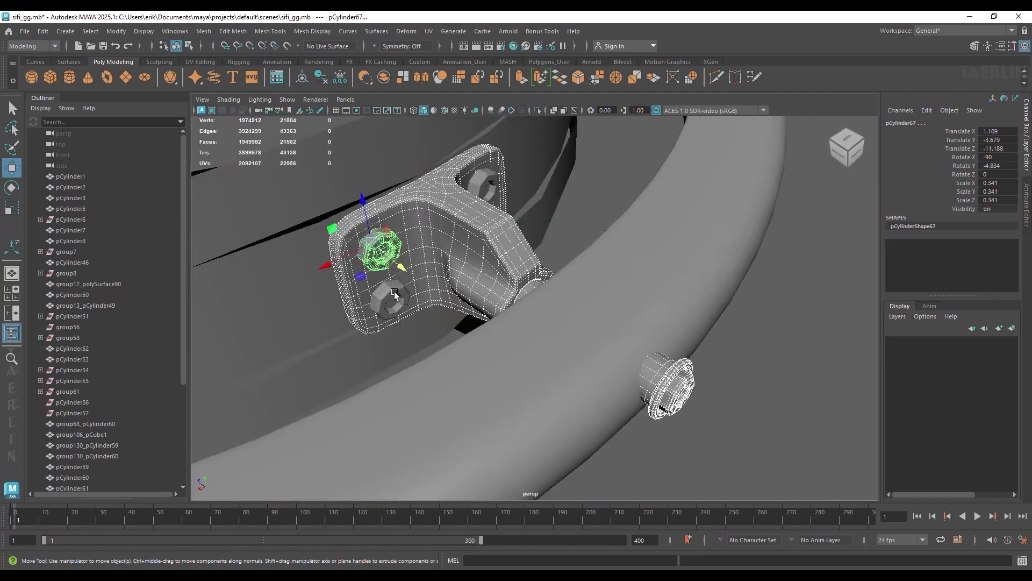
{"action": "mouse_move", "coordinate": [611, 205]}
{"action": "left_mouse_down", "text": "alt"}
{"action": "mouse_move", "coordinate": [591, 226]}
{"action": "mouse_move", "coordinate": [650, 183]}
{"action": "mouse_move", "coordinate": [657, 207]}
{"action": "left_mouse_up", "text": "alt"}
{"action": "left_click", "coordinate": [591, 226]}
{"action": "mouse_move", "coordinate": [463, 252]}
{"action": "right_mouse_down", "text": "shift"}
{"action": "mouse_move", "coordinate": [463, 275]}
{"action": "mouse_move", "coordinate": [464, 252]}
{"action": "right_mouse_up", "text": "shift"}
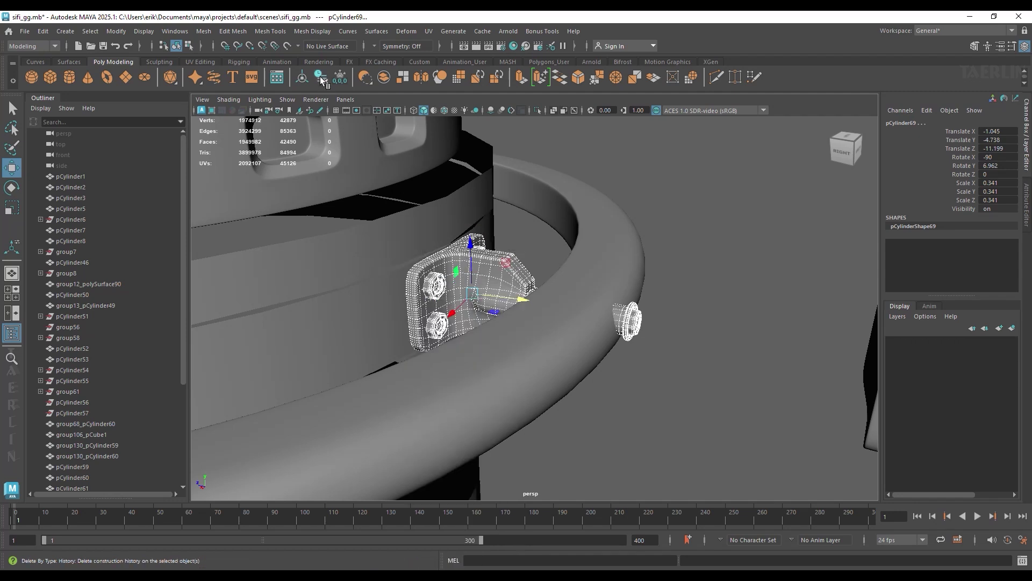
{"action": "left_click", "coordinate": [42, 30]}
{"action": "left_click", "coordinate": [204, 189]}
Group the bracket, bolts and socket, and lower the group on the ring.
{"action": "mouse_move", "coordinate": [430, 269]}
{"action": "left_mouse_down", "text": "alt"}
{"action": "mouse_move", "coordinate": [462, 259]}
{"action": "mouse_move", "coordinate": [457, 276]}
{"action": "left_mouse_up", "text": "alt"}
{"action": "right_click_drag", "start_coordinate": [459, 277], "coordinate": [459, 276], "text": "shift"}
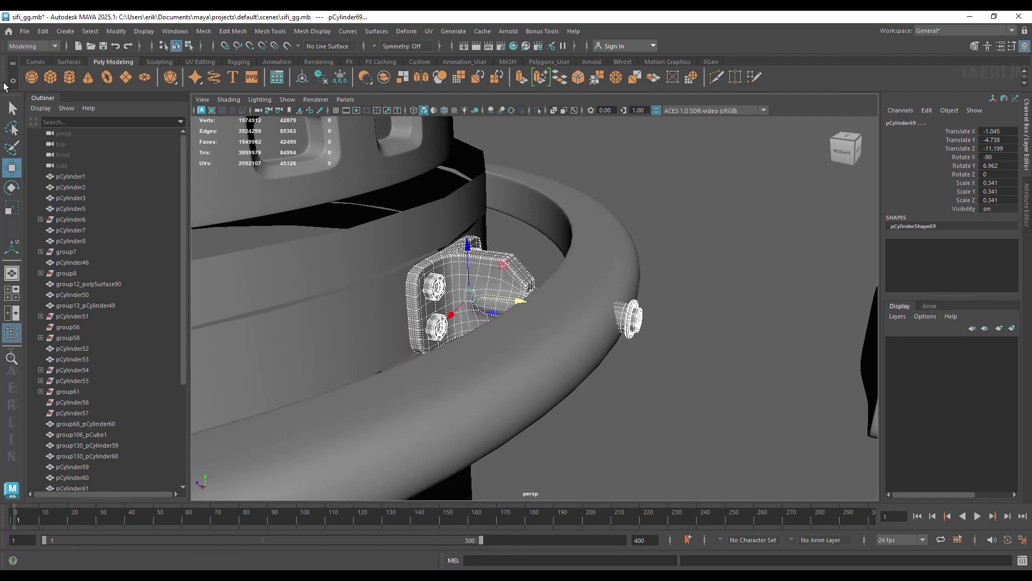
{"action": "left_click", "coordinate": [42, 31]}
{"action": "left_click", "coordinate": [77, 241]}
{"action": "scroll", "coordinate": [350, 180], "scroll_direction": "down", "scroll_amount": 3}
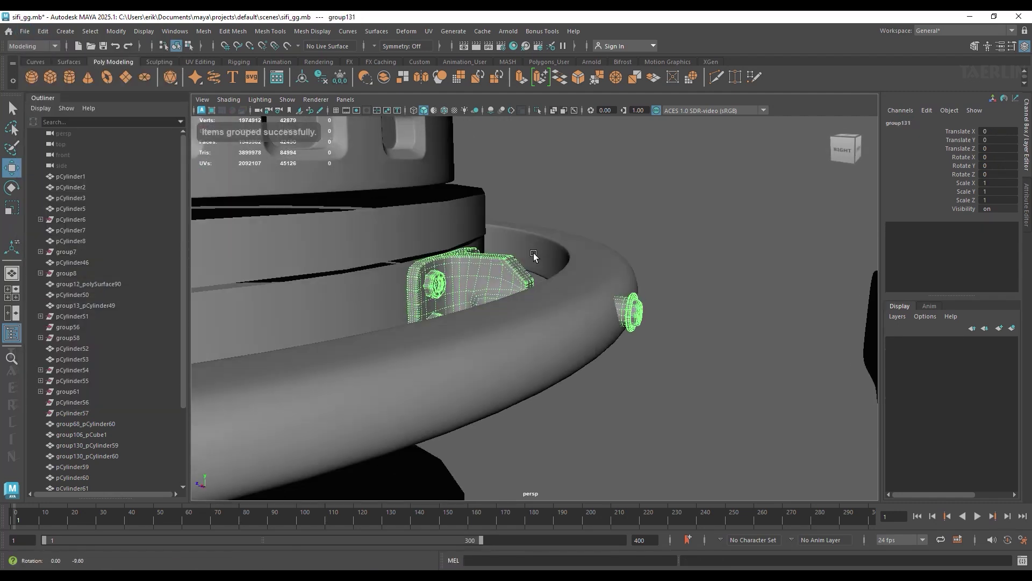
{"action": "scroll", "coordinate": [351, 180], "scroll_direction": "down", "scroll_amount": 3}
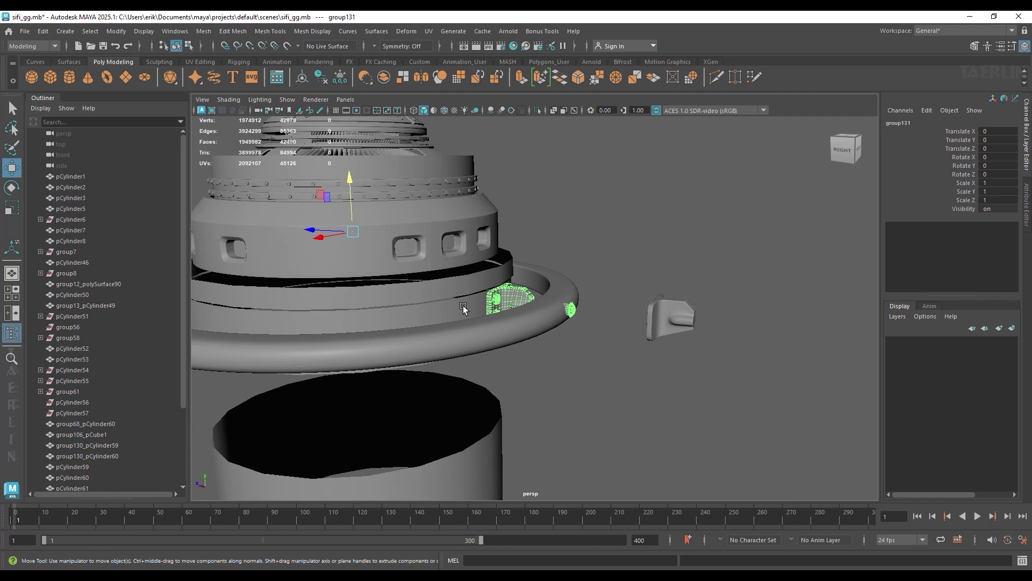
{"action": "left_click_drag", "start_coordinate": [352, 179], "coordinate": [407, 201]}
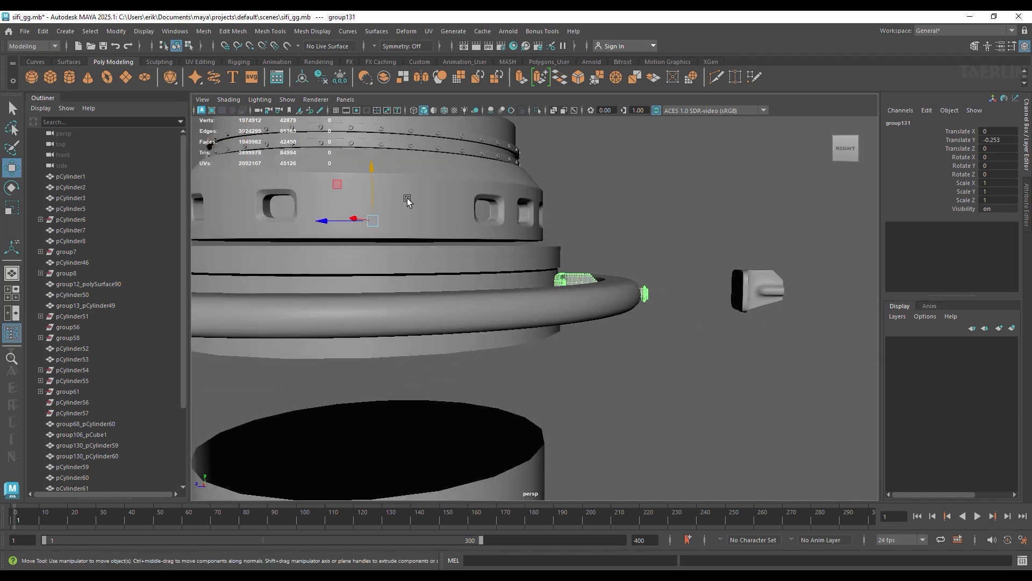
{"action": "mouse_move", "coordinate": [365, 174]}
{"action": "left_mouse_down", "text": "alt"}
{"action": "mouse_move", "coordinate": [360, 146]}
{"action": "mouse_move", "coordinate": [662, 280]}
{"action": "left_mouse_up", "text": "alt"}
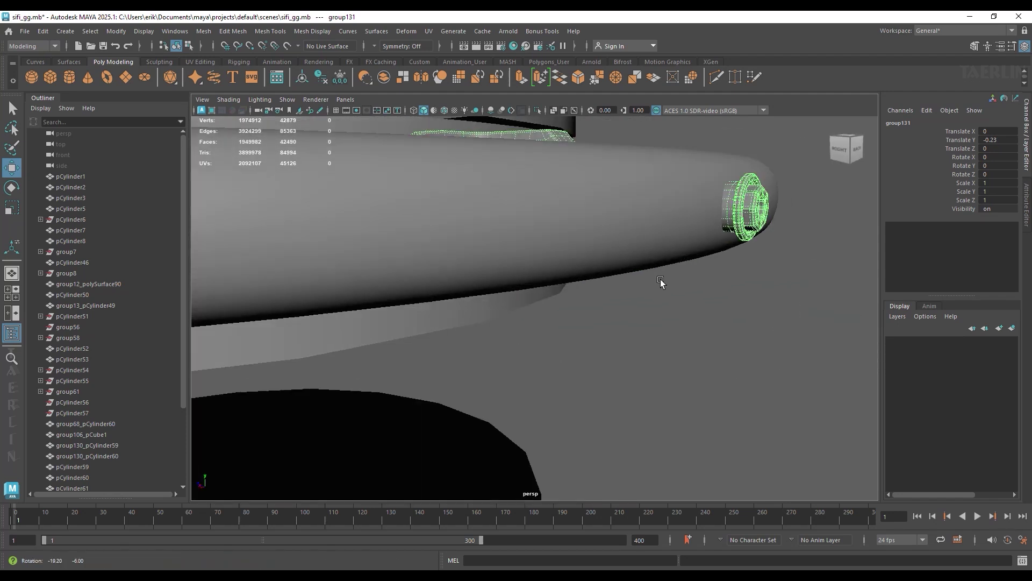
Inspect the socket piece from behind, then view the rings overall.
{"action": "left_click", "coordinate": [720, 349]}
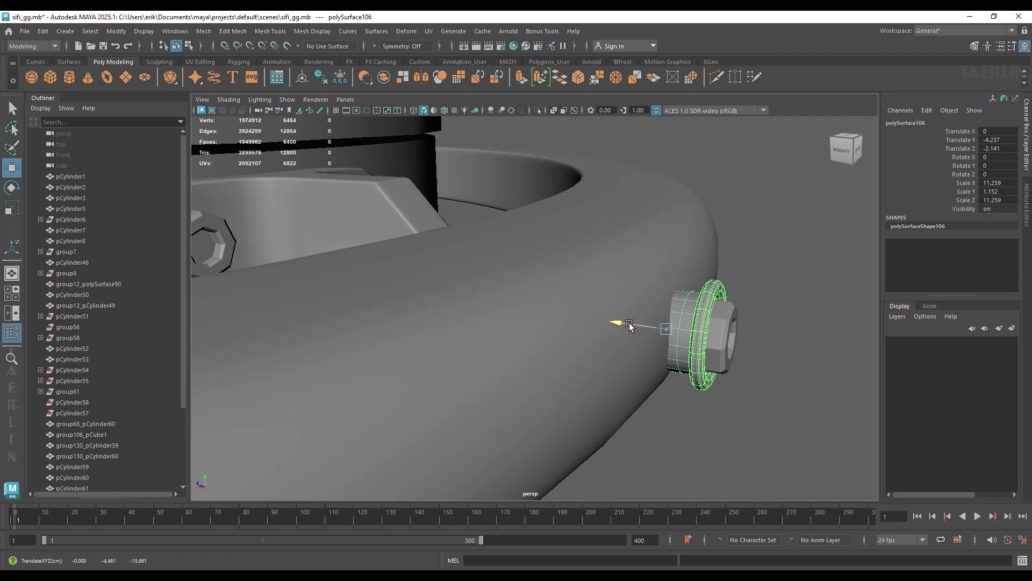
{"action": "mouse_move", "coordinate": [735, 342]}
{"action": "left_mouse_down", "text": "alt"}
{"action": "mouse_move", "coordinate": [663, 322]}
{"action": "mouse_move", "coordinate": [749, 304]}
{"action": "left_mouse_up", "text": "alt"}
{"action": "key", "text": "f"}
{"action": "scroll", "coordinate": [542, 430], "scroll_direction": "up", "scroll_amount": 2}
{"action": "scroll", "coordinate": [542, 430], "scroll_direction": "down", "scroll_amount": 3}
{"action": "mouse_move", "coordinate": [583, 414]}
{"action": "left_mouse_down", "text": "alt"}
{"action": "mouse_move", "coordinate": [560, 267]}
{"action": "mouse_move", "coordinate": [562, 336]}
{"action": "mouse_move", "coordinate": [658, 370]}
{"action": "mouse_move", "coordinate": [604, 323]}
{"action": "mouse_move", "coordinate": [548, 244]}
{"action": "mouse_move", "coordinate": [486, 338]}
{"action": "mouse_move", "coordinate": [520, 304]}
{"action": "mouse_move", "coordinate": [645, 272]}
{"action": "mouse_move", "coordinate": [708, 288]}
{"action": "left_mouse_up", "text": "alt"}
{"action": "left_click", "coordinate": [658, 370]}
{"action": "scroll", "coordinate": [658, 370], "scroll_direction": "down", "scroll_amount": 3}
Duplicate the bracket group in 45° Rotate Y steps around the ring.
{"action": "left_click", "coordinate": [521, 304]}
{"action": "key", "text": "ctrl+d"}
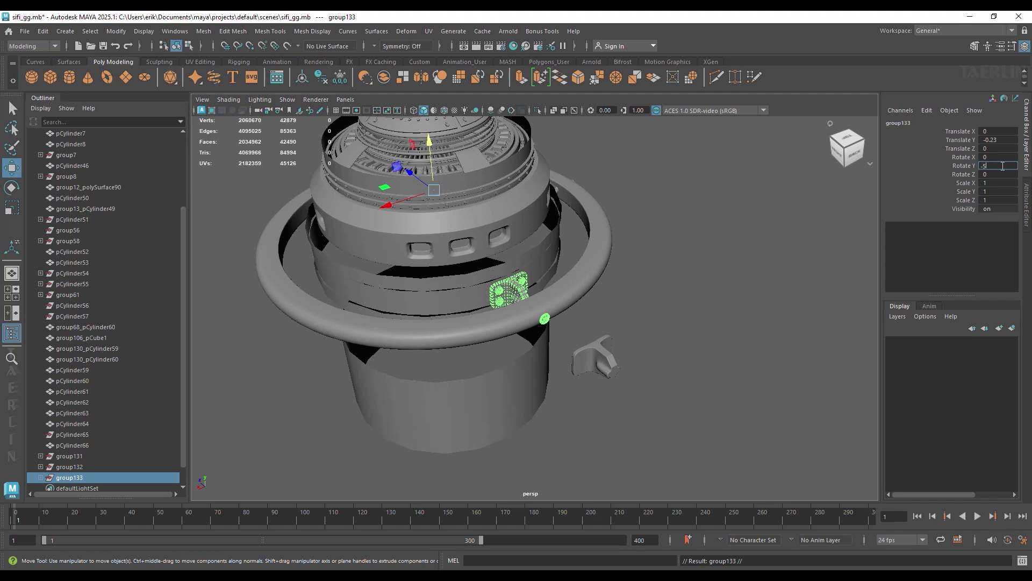
{"action": "key", "text": "shift+d"}
{"action": "key", "text": "shift+d"}
{"action": "key", "text": "shift+d"}
{"action": "left_click_drag", "start_coordinate": [645, 322], "coordinate": [733, 357], "text": "alt"}
{"action": "key", "text": "shift+d"}
{"action": "key", "text": "shift+d"}
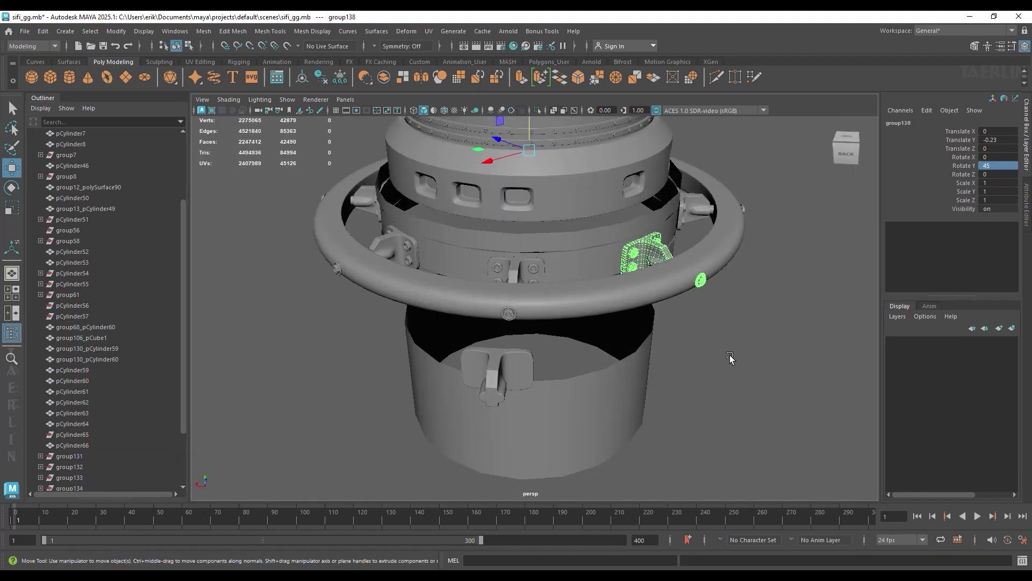
{"action": "left_click", "coordinate": [742, 291]}
Select the band below the ring together with the upper band.
{"action": "scroll", "coordinate": [742, 291], "scroll_direction": "up", "scroll_amount": 3}
{"action": "mouse_move", "coordinate": [799, 341]}
{"action": "left_mouse_down", "text": "alt"}
{"action": "mouse_move", "coordinate": [634, 291]}
{"action": "mouse_move", "coordinate": [717, 251]}
{"action": "left_mouse_up", "text": "alt"}
{"action": "left_click", "coordinate": [634, 291]}
{"action": "left_click", "coordinate": [716, 252], "text": "shift"}
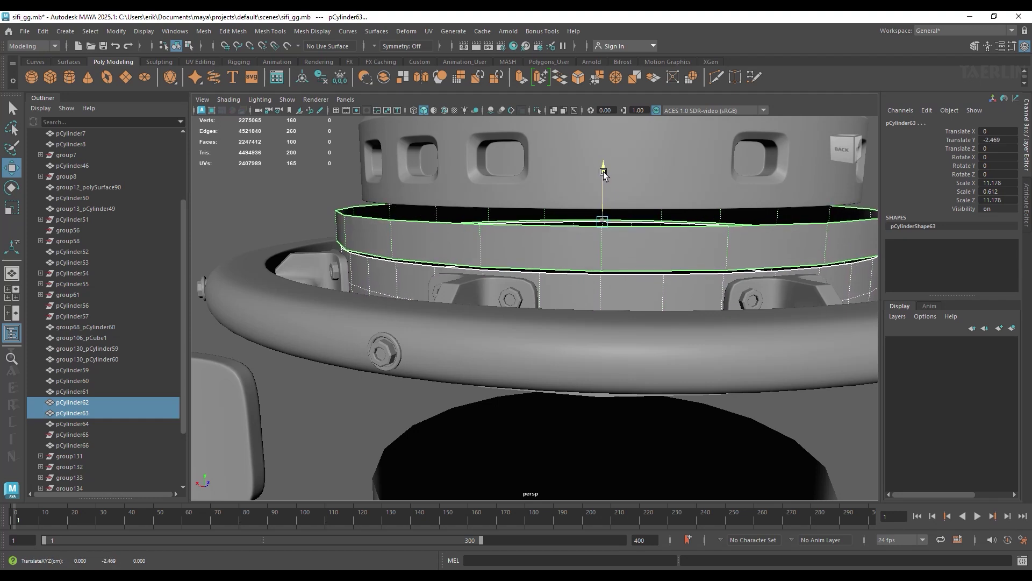
Extrude the top edge loop of lower band pCylinder62 into a lip.
{"action": "left_click_drag", "start_coordinate": [645, 203], "coordinate": [650, 115], "text": "alt"}
{"action": "left_click", "coordinate": [650, 115]}
{"action": "mouse_move", "coordinate": [611, 300]}
{"action": "left_mouse_down", "text": "alt"}
{"action": "mouse_move", "coordinate": [667, 382]}
{"action": "mouse_move", "coordinate": [604, 350]}
{"action": "mouse_move", "coordinate": [426, 341]}
{"action": "left_mouse_up", "text": "alt"}
{"action": "key", "text": "r"}
{"action": "left_click_drag", "start_coordinate": [697, 267], "coordinate": [627, 295], "text": "alt"}
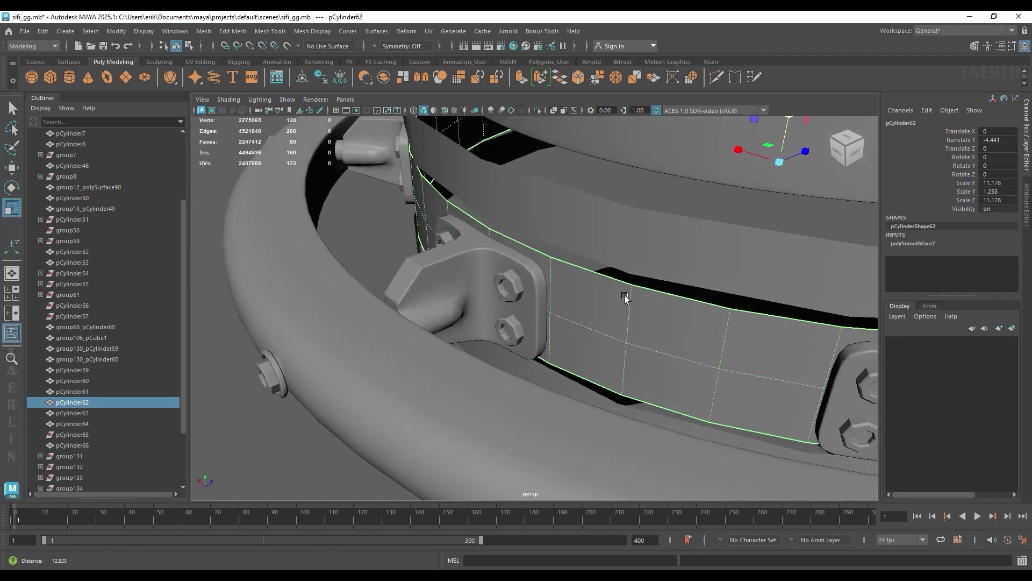
{"action": "key", "text": "F10"}
{"action": "double_click", "coordinate": [553, 260]}
{"action": "mouse_move", "coordinate": [554, 261]}
{"action": "left_mouse_down", "text": "alt"}
{"action": "mouse_move", "coordinate": [618, 341]}
{"action": "mouse_move", "coordinate": [580, 363]}
{"action": "mouse_move", "coordinate": [535, 483]}
{"action": "mouse_move", "coordinate": [757, 301]}
{"action": "left_mouse_up", "text": "alt"}
{"action": "key", "text": "ctrl+e"}
Bevel the lip edges with a fraction of 0.16.
{"action": "mouse_move", "coordinate": [657, 329]}
{"action": "left_mouse_down", "text": "alt"}
{"action": "mouse_move", "coordinate": [604, 266]}
{"action": "mouse_move", "coordinate": [634, 253]}
{"action": "mouse_move", "coordinate": [606, 388]}
{"action": "left_mouse_up", "text": "alt"}
{"action": "key", "text": "t"}
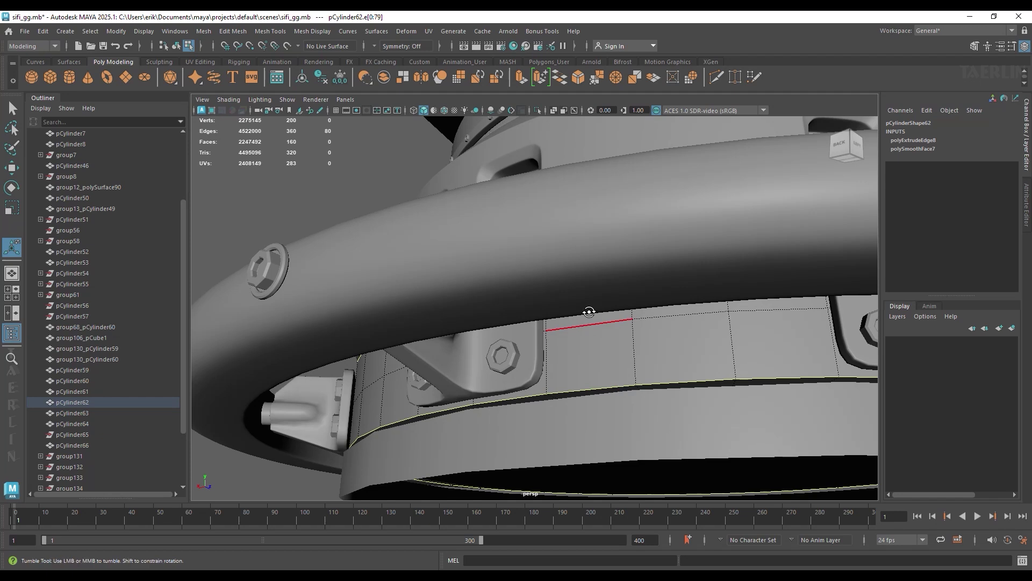
{"action": "left_click_drag", "start_coordinate": [589, 312], "coordinate": [571, 272], "text": "alt"}
{"action": "right_click_drag", "start_coordinate": [572, 272], "coordinate": [575, 344], "text": "shift"}
{"action": "left_click_drag", "start_coordinate": [713, 359], "coordinate": [693, 359]}
{"action": "mouse_move", "coordinate": [694, 359]}
{"action": "left_mouse_down", "text": "alt"}
{"action": "mouse_move", "coordinate": [645, 322]}
{"action": "mouse_move", "coordinate": [591, 252]}
{"action": "left_mouse_up", "text": "alt"}
{"action": "right_click_drag", "start_coordinate": [592, 252], "coordinate": [628, 245]}
{"action": "left_click_drag", "start_coordinate": [628, 244], "coordinate": [608, 260], "text": "alt"}
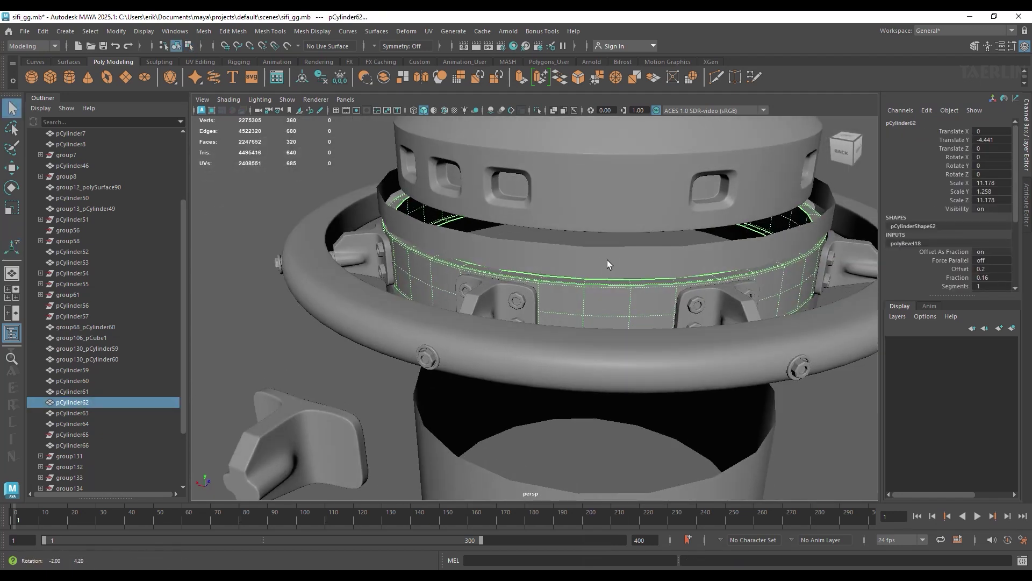
{"action": "scroll", "coordinate": [607, 260], "scroll_direction": "up", "scroll_amount": 5}
{"action": "scroll", "coordinate": [654, 287], "scroll_direction": "up", "scroll_amount": 3}
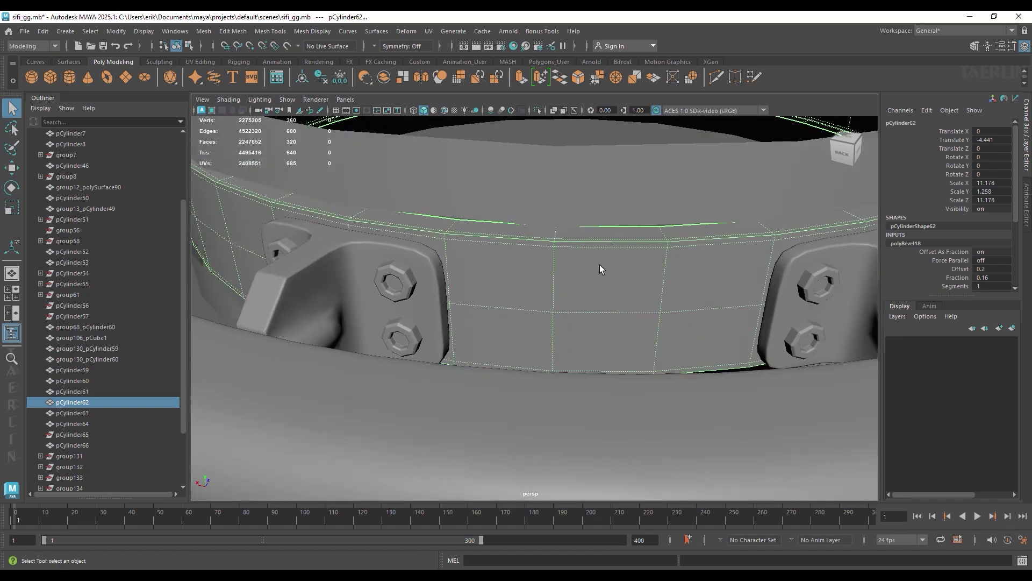
{"action": "left_click_drag", "start_coordinate": [599, 264], "coordinate": [528, 265], "text": "alt"}
Duplicate four faces of the separated band piece and offset them outward.
{"action": "left_click", "coordinate": [507, 348]}
{"action": "key", "text": "w"}
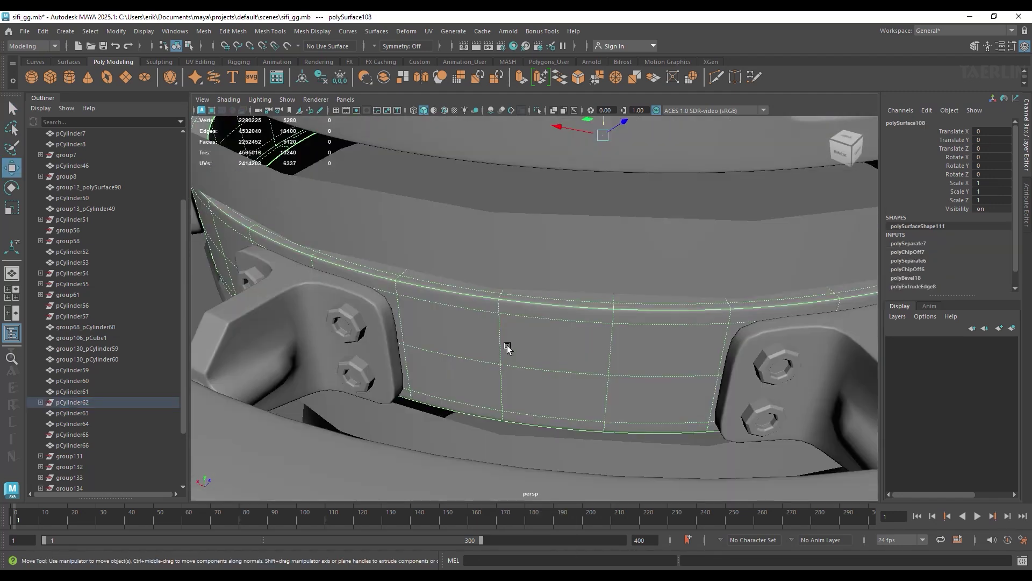
{"action": "key", "text": "F11"}
{"action": "left_click_drag", "start_coordinate": [470, 330], "coordinate": [624, 394]}
{"action": "key", "text": "1"}
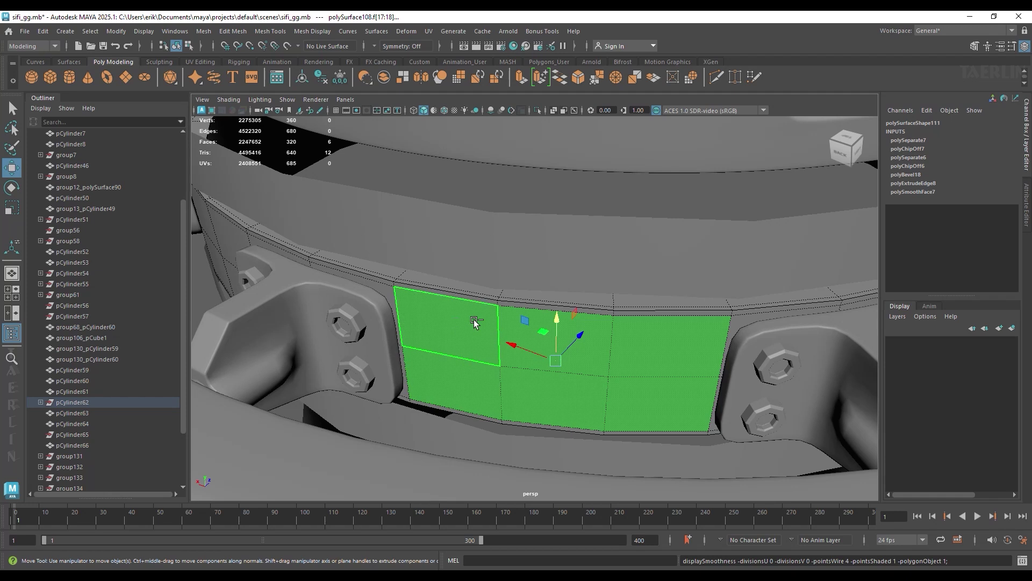
{"action": "right_click_drag", "start_coordinate": [474, 282], "coordinate": [474, 489], "text": "shift"}
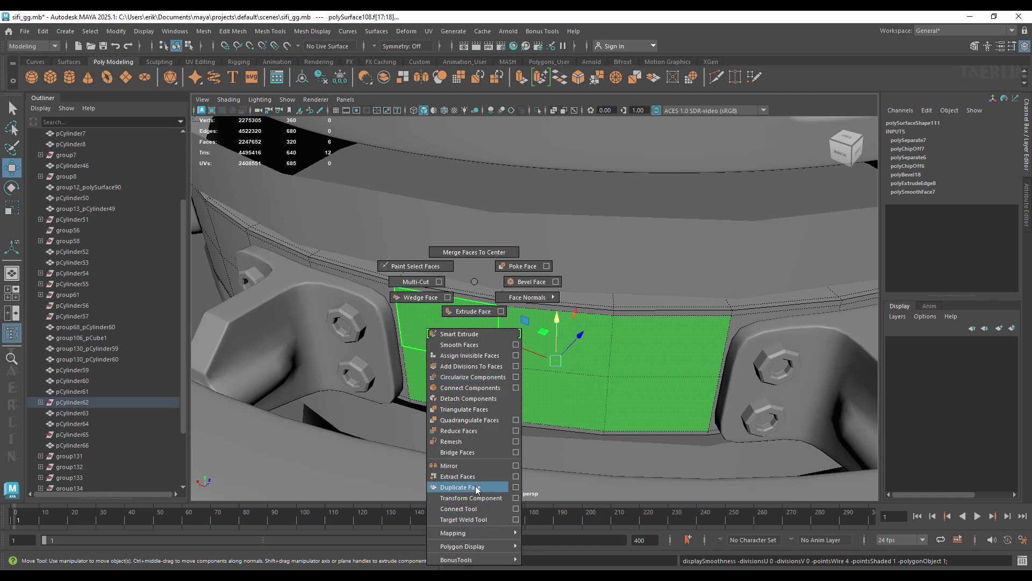
{"action": "left_click", "coordinate": [477, 488]}
{"action": "mouse_move", "coordinate": [726, 367]}
{"action": "left_mouse_down"}
{"action": "mouse_move", "coordinate": [747, 357]}
{"action": "mouse_move", "coordinate": [640, 248]}
{"action": "left_mouse_up"}
Smooth the duplicated panel and extrude its border edges.
{"action": "mouse_move", "coordinate": [640, 249]}
{"action": "right_mouse_down", "text": "shift"}
{"action": "mouse_move", "coordinate": [640, 344]}
{"action": "mouse_move", "coordinate": [621, 313]}
{"action": "right_mouse_up", "text": "shift"}
{"action": "mouse_move", "coordinate": [565, 392]}
{"action": "left_mouse_down", "text": "alt"}
{"action": "mouse_move", "coordinate": [621, 361]}
{"action": "mouse_move", "coordinate": [555, 262]}
{"action": "left_mouse_up", "text": "alt"}
{"action": "right_click_drag", "start_coordinate": [555, 263], "coordinate": [556, 383]}
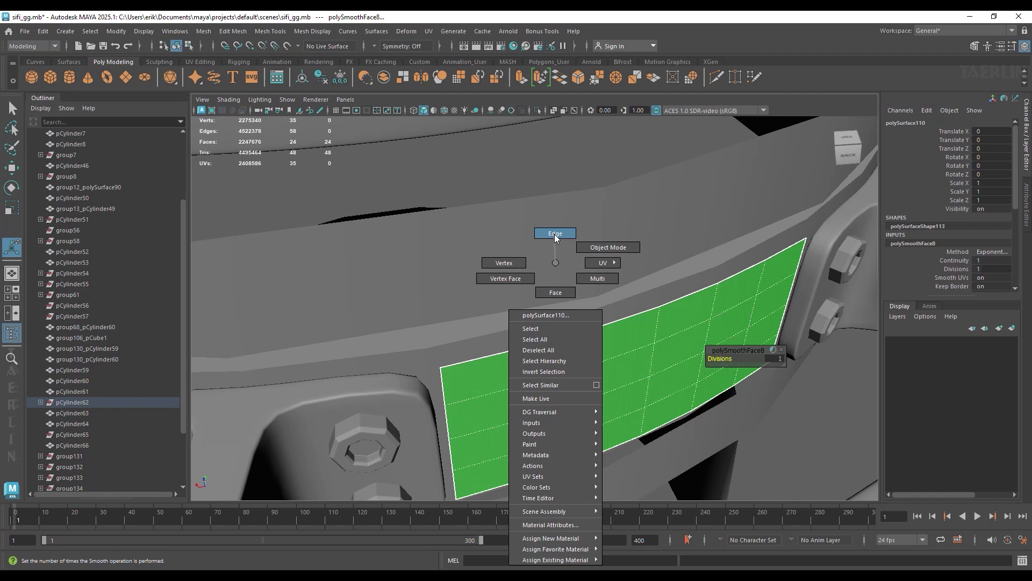
{"action": "right_click_drag", "start_coordinate": [557, 298], "coordinate": [558, 299]}
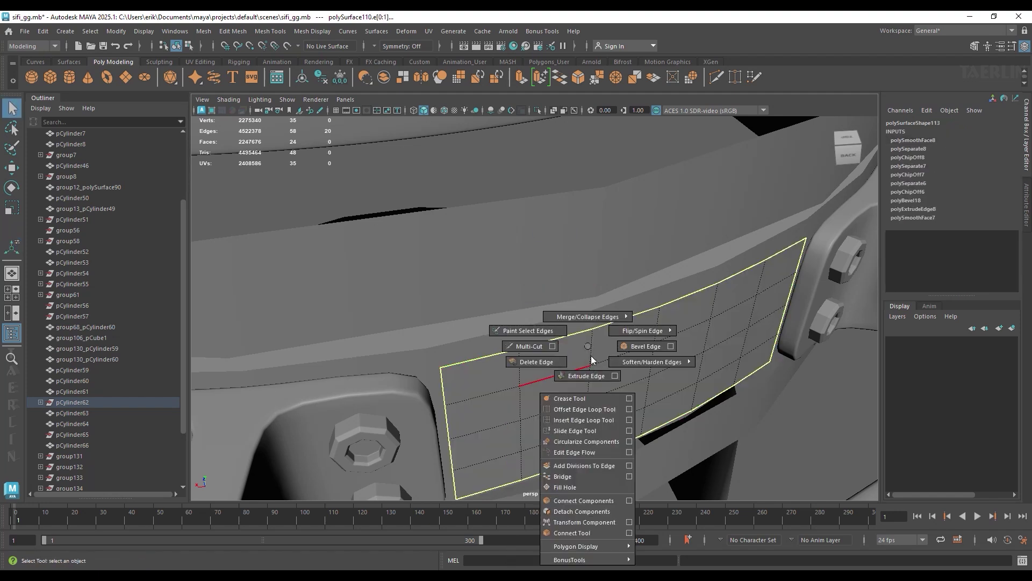
{"action": "right_click_drag", "start_coordinate": [587, 344], "coordinate": [589, 377], "text": "shift"}
Bevel three horizontal edge loops across the panel into narrow strips.
{"action": "mouse_move", "coordinate": [657, 358]}
{"action": "left_mouse_down", "text": "alt"}
{"action": "mouse_move", "coordinate": [576, 325]}
{"action": "mouse_move", "coordinate": [622, 385]}
{"action": "mouse_move", "coordinate": [608, 320]}
{"action": "left_mouse_up", "text": "alt"}
{"action": "right_click_drag", "start_coordinate": [587, 260], "coordinate": [588, 227]}
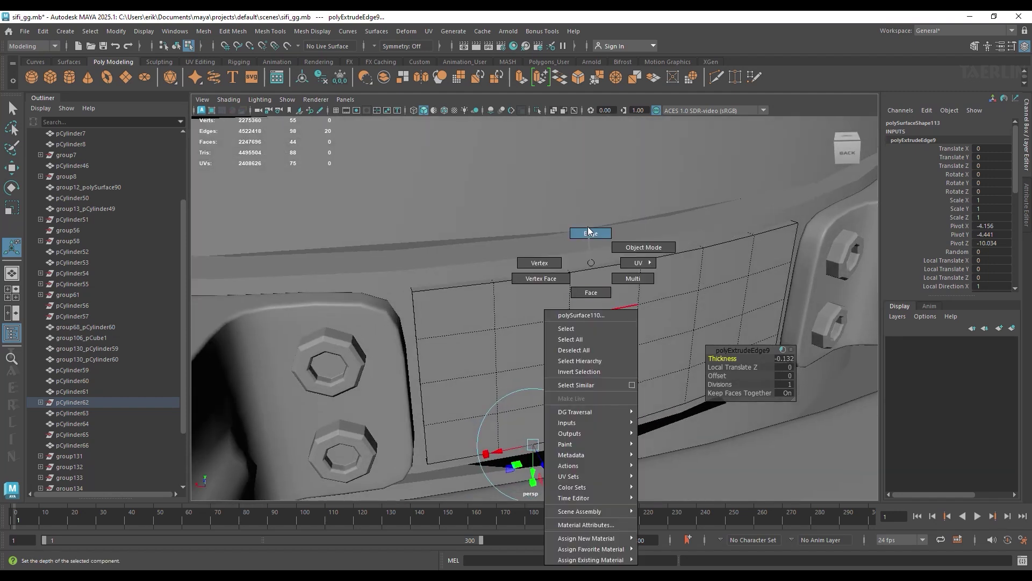
{"action": "double_click", "coordinate": [598, 312]}
{"action": "double_click", "coordinate": [599, 352], "text": "shift"}
{"action": "double_click", "coordinate": [599, 396], "text": "shift"}
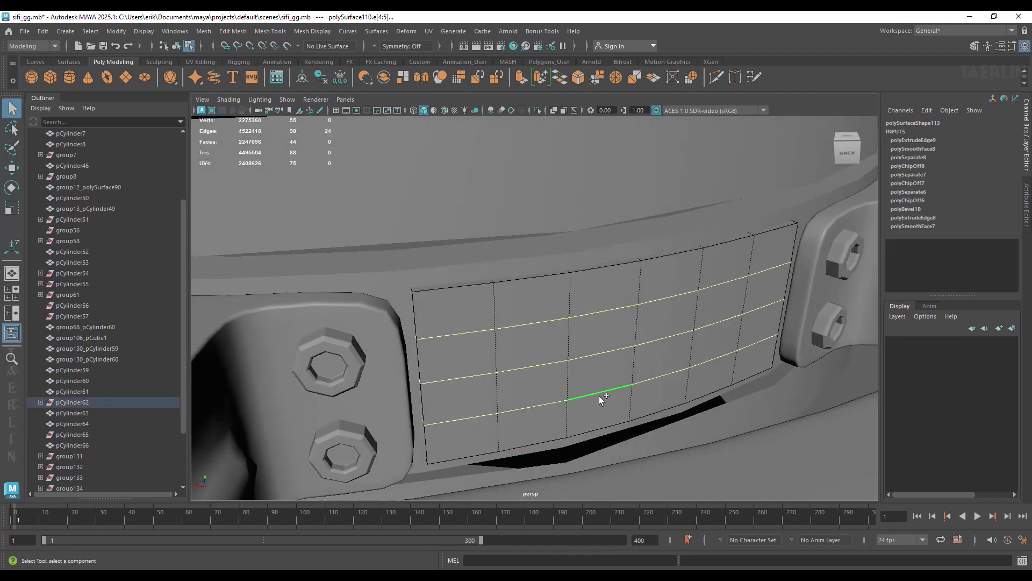
{"action": "right_click_drag", "start_coordinate": [599, 396], "coordinate": [633, 359], "text": "shift"}
{"action": "key", "text": "ctrl+z"}
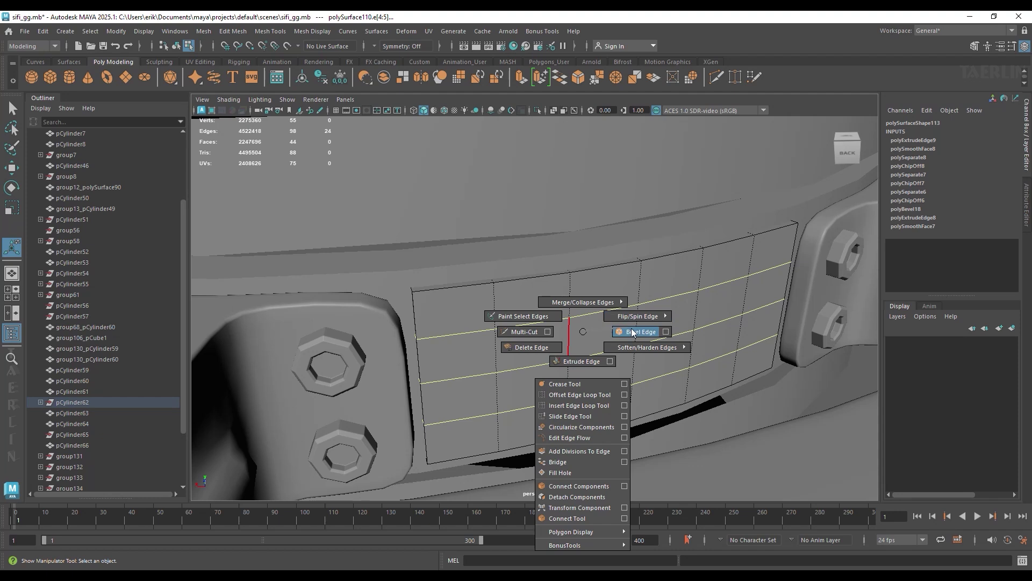
{"action": "right_click_drag", "start_coordinate": [578, 338], "coordinate": [616, 323], "text": "shift"}
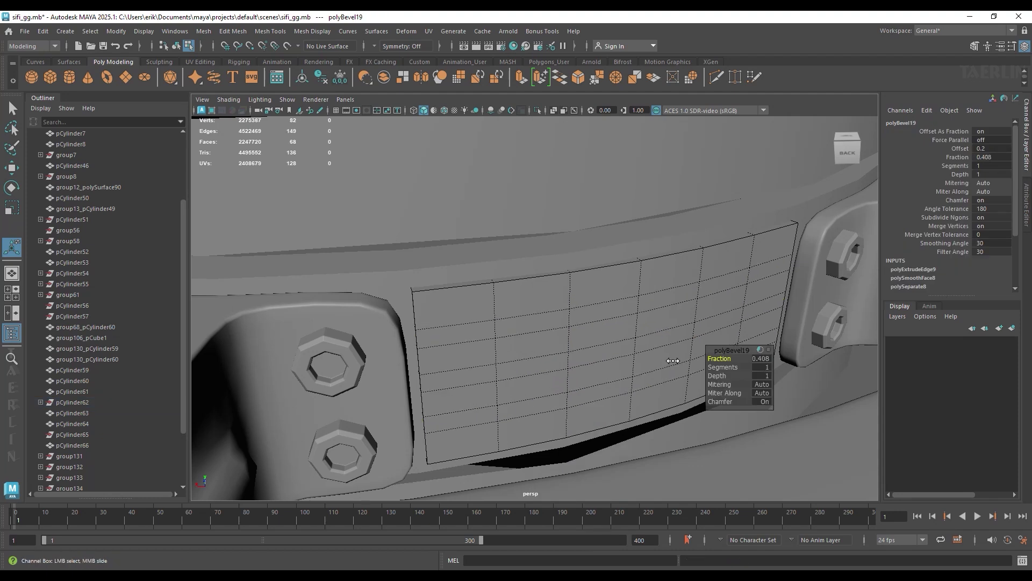
Bevel two more horizontal edge loops on the grille panel.
{"action": "double_click", "coordinate": [576, 315]}
{"action": "double_click", "coordinate": [547, 418], "text": "shift"}
{"action": "right_click_drag", "start_coordinate": [547, 415], "coordinate": [584, 399], "text": "shift"}
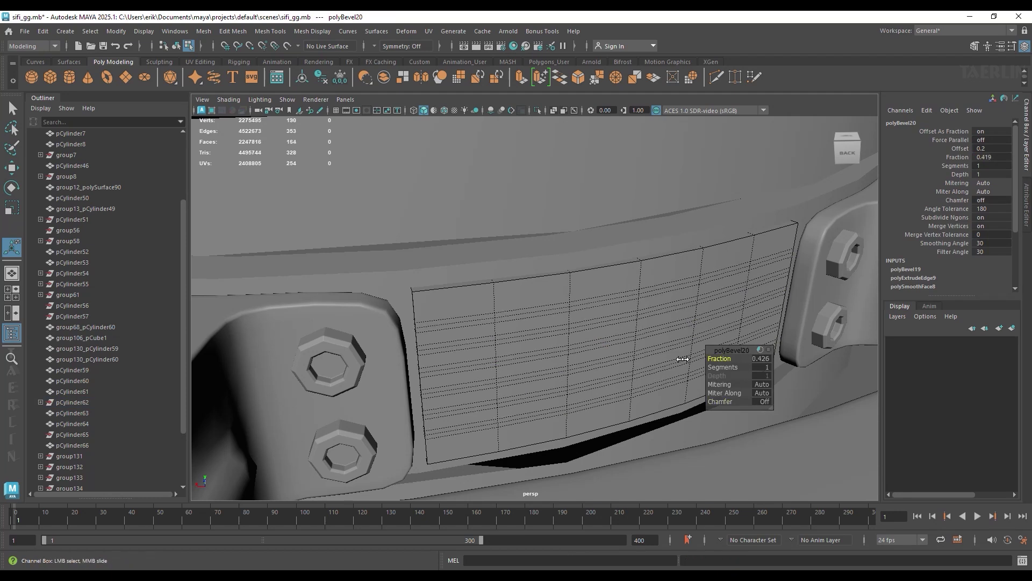
{"action": "scroll", "coordinate": [583, 335], "scroll_direction": "up", "scroll_amount": 3}
{"action": "scroll", "coordinate": [583, 335], "scroll_direction": "up", "scroll_amount": 2}
Select alternate edge loops across the grille's bevelled strips.
{"action": "left_click", "coordinate": [481, 303]}
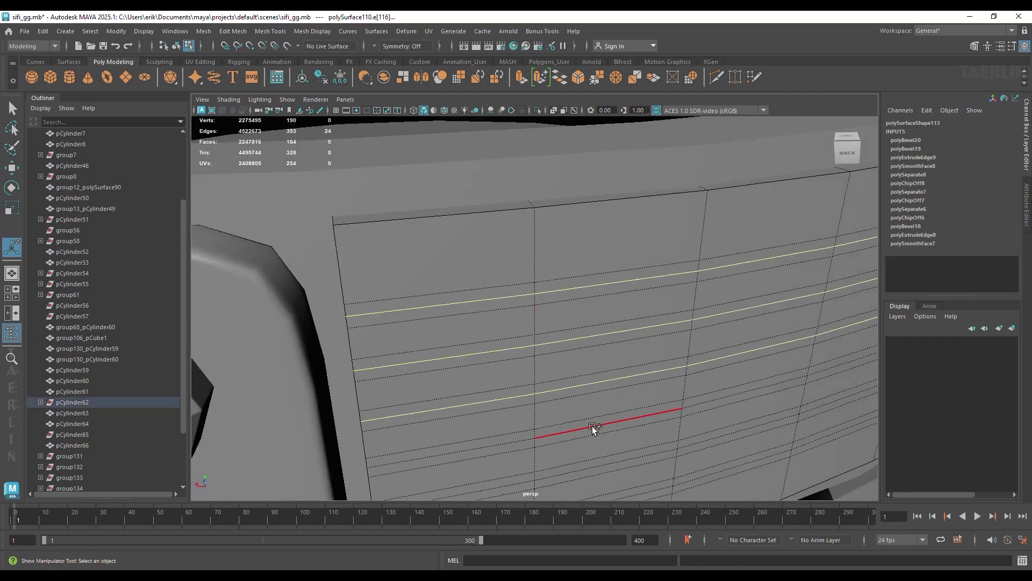
{"action": "double_click", "coordinate": [594, 428], "text": "shift"}
{"action": "scroll", "coordinate": [669, 350], "scroll_direction": "down", "scroll_amount": 1}
{"action": "double_click", "coordinate": [668, 350], "text": "shift"}
{"action": "double_click", "coordinate": [652, 392], "text": "shift"}
{"action": "scroll", "coordinate": [639, 346], "scroll_direction": "down", "scroll_amount": 1}
{"action": "scroll", "coordinate": [582, 327], "scroll_direction": "down", "scroll_amount": 2}
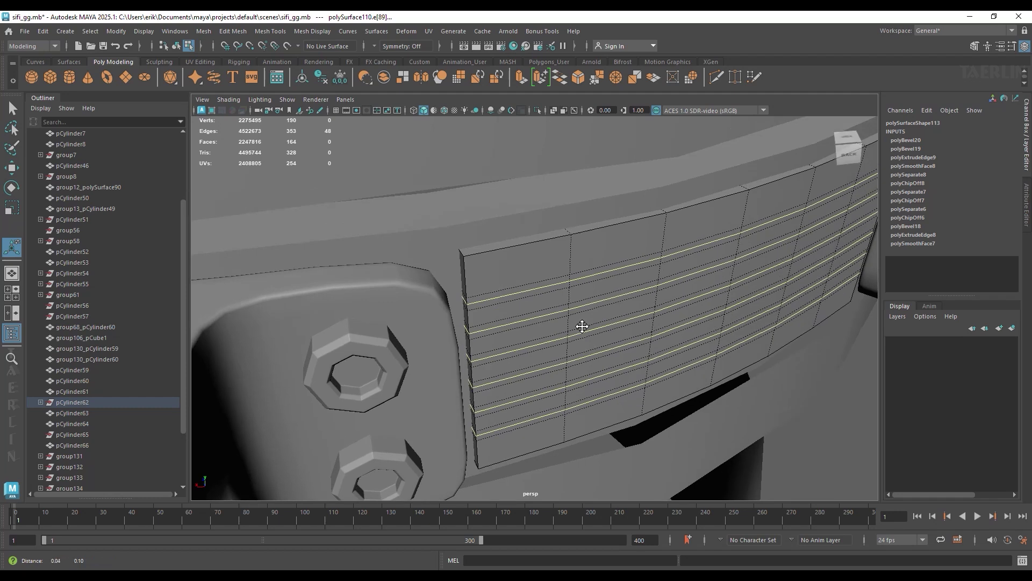
{"action": "scroll", "coordinate": [582, 327], "scroll_direction": "up", "scroll_amount": 2}
Recess the selected edge loops by -0.06 to form the grille slats.
{"action": "right_click_drag", "start_coordinate": [493, 300], "coordinate": [493, 476], "text": "shift"}
{"action": "scroll", "coordinate": [359, 295], "scroll_direction": "up", "scroll_amount": 3}
{"action": "scroll", "coordinate": [359, 294], "scroll_direction": "down", "scroll_amount": 2}
{"action": "mouse_move", "coordinate": [369, 288]}
{"action": "left_mouse_down"}
{"action": "mouse_move", "coordinate": [549, 259]}
{"action": "mouse_move", "coordinate": [586, 294]}
{"action": "left_mouse_up"}
{"action": "key", "text": "3"}
{"action": "key", "text": "1"}
{"action": "scroll", "coordinate": [525, 267], "scroll_direction": "down", "scroll_amount": 2}
{"action": "left_click_drag", "start_coordinate": [525, 267], "coordinate": [583, 272], "text": "alt"}
{"action": "right_click_drag", "start_coordinate": [555, 250], "coordinate": [630, 214]}
Isolate the slatted grille panel and bevel its border edge loop.
{"action": "key", "text": "q"}
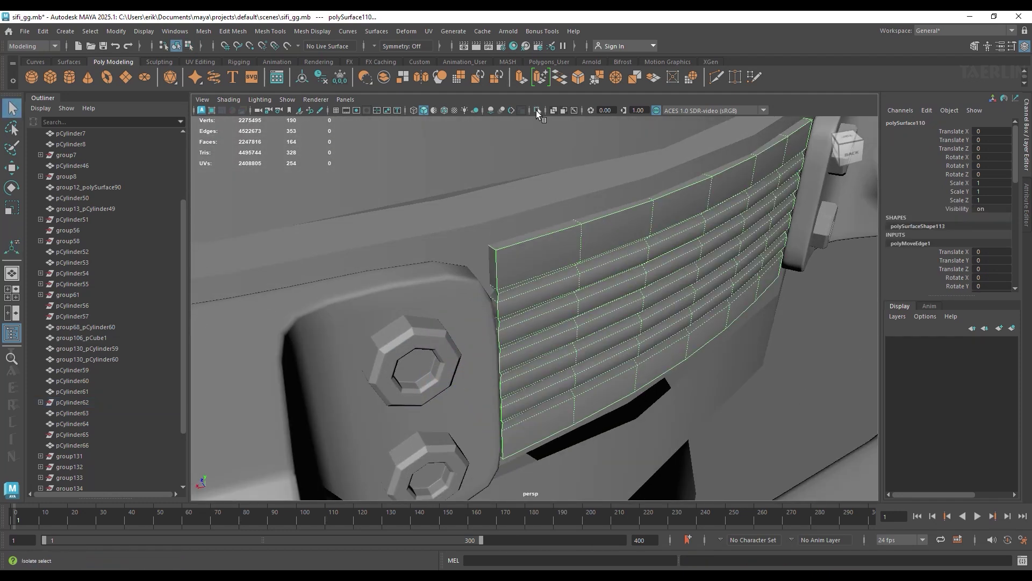
{"action": "left_click", "coordinate": [537, 111]}
{"action": "left_click_drag", "start_coordinate": [581, 281], "coordinate": [528, 294], "text": "alt"}
{"action": "double_click", "coordinate": [495, 232]}
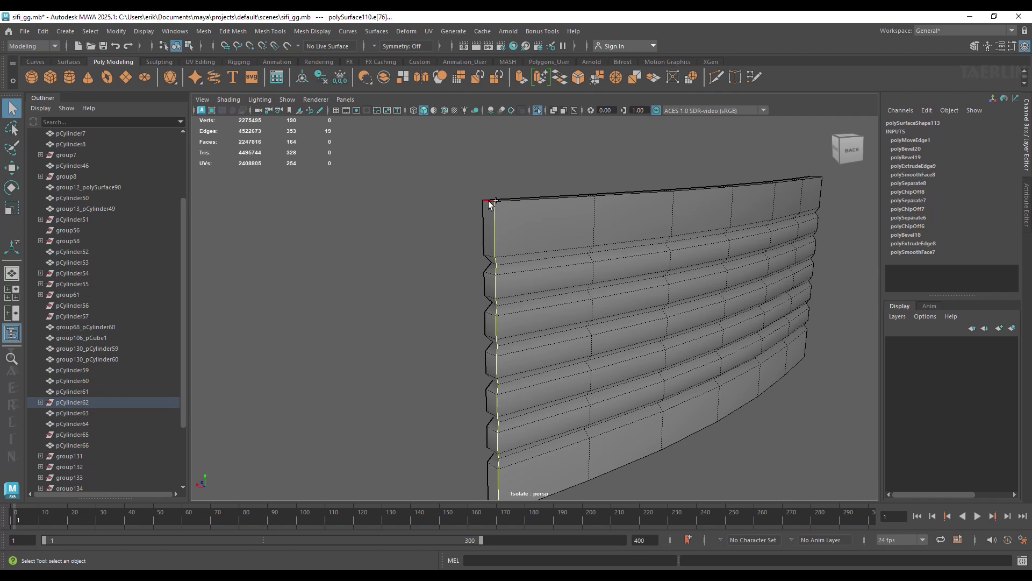
{"action": "left_click_drag", "start_coordinate": [495, 232], "coordinate": [578, 346], "text": "alt"}
{"action": "mouse_move", "coordinate": [492, 405]}
{"action": "left_mouse_down", "text": "alt"}
{"action": "mouse_move", "coordinate": [658, 384]}
{"action": "mouse_move", "coordinate": [621, 311]}
{"action": "mouse_move", "coordinate": [661, 439]}
{"action": "mouse_move", "coordinate": [530, 273]}
{"action": "left_mouse_up", "text": "alt"}
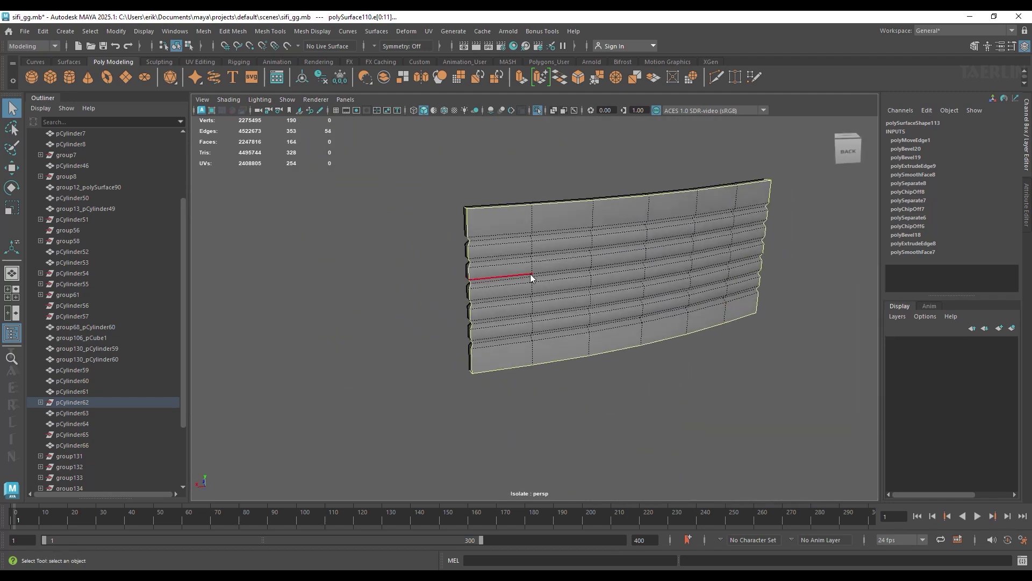
{"action": "key", "text": "ctrl+b"}
{"action": "mouse_move", "coordinate": [763, 401]}
{"action": "left_mouse_down", "text": "alt"}
{"action": "mouse_move", "coordinate": [564, 309]}
{"action": "mouse_move", "coordinate": [594, 292]}
{"action": "mouse_move", "coordinate": [641, 415]}
{"action": "mouse_move", "coordinate": [510, 384]}
{"action": "mouse_move", "coordinate": [586, 380]}
{"action": "left_mouse_up", "text": "alt"}
Exit isolate view and check the bevelled grille in place on the cylinder.
{"action": "key", "text": "q"}
{"action": "left_click", "coordinate": [641, 415]}
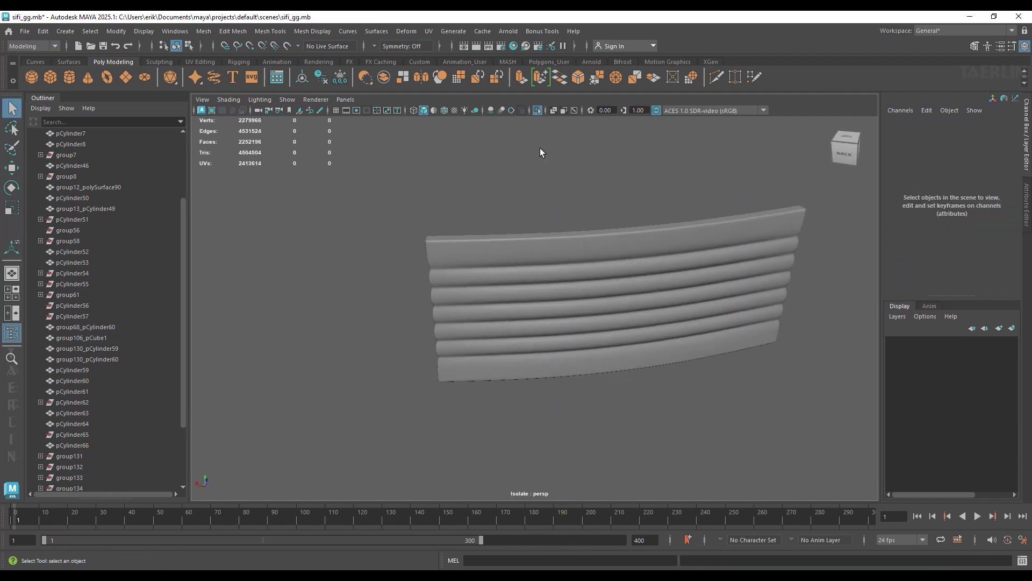
{"action": "left_click", "coordinate": [538, 110]}
{"action": "scroll", "coordinate": [534, 294], "scroll_direction": "up", "scroll_amount": 5}
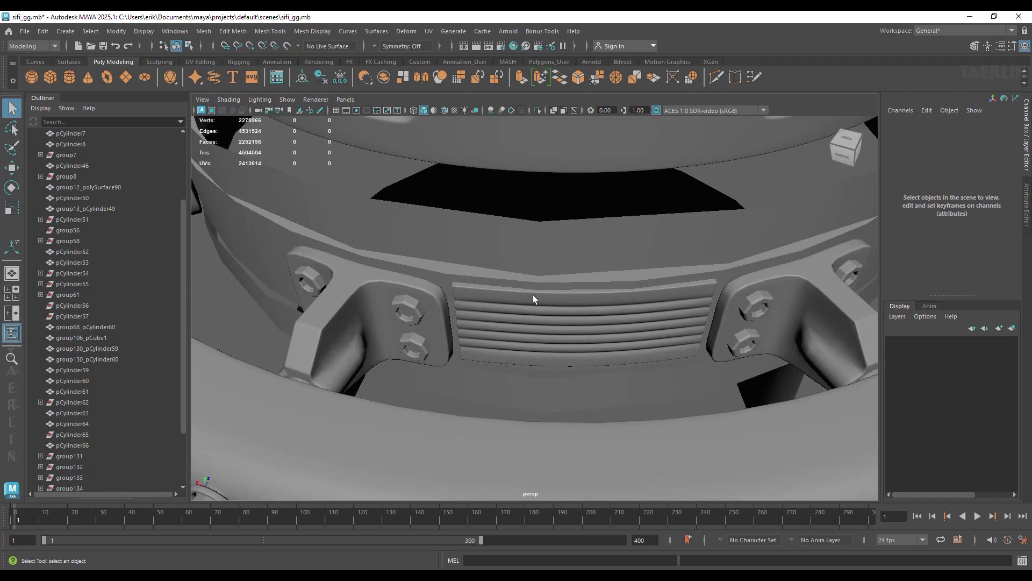
{"action": "left_click", "coordinate": [526, 281]}
{"action": "left_click_drag", "start_coordinate": [525, 282], "coordinate": [747, 421], "text": "alt"}
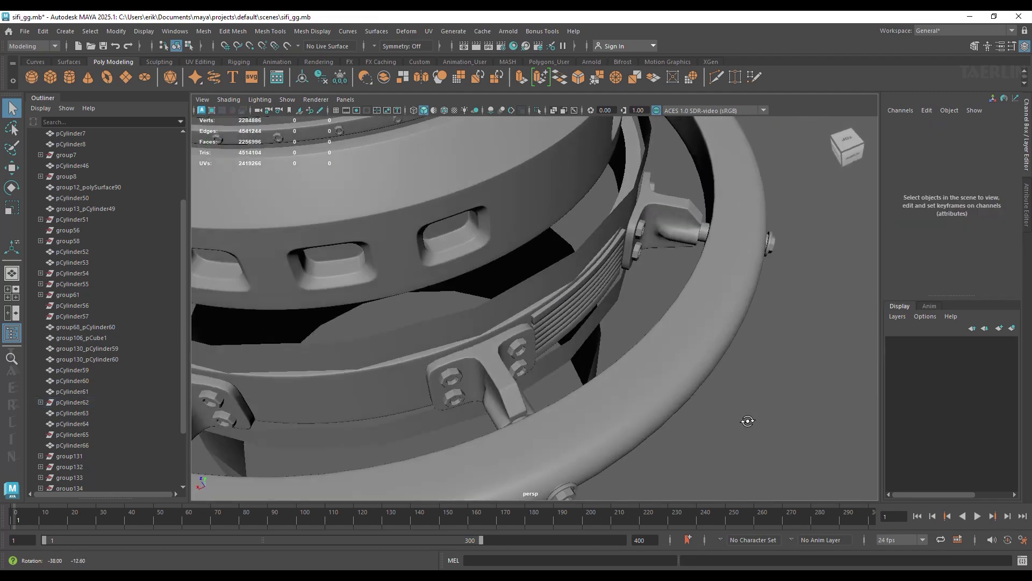
{"action": "scroll", "coordinate": [776, 357], "scroll_direction": "up", "scroll_amount": 3}
{"action": "mouse_move", "coordinate": [777, 357]}
{"action": "left_mouse_down", "text": "alt"}
{"action": "mouse_move", "coordinate": [639, 352]}
{"action": "mouse_move", "coordinate": [724, 346]}
{"action": "mouse_move", "coordinate": [705, 350]}
{"action": "mouse_move", "coordinate": [702, 376]}
{"action": "mouse_move", "coordinate": [619, 301]}
{"action": "left_mouse_up", "text": "alt"}
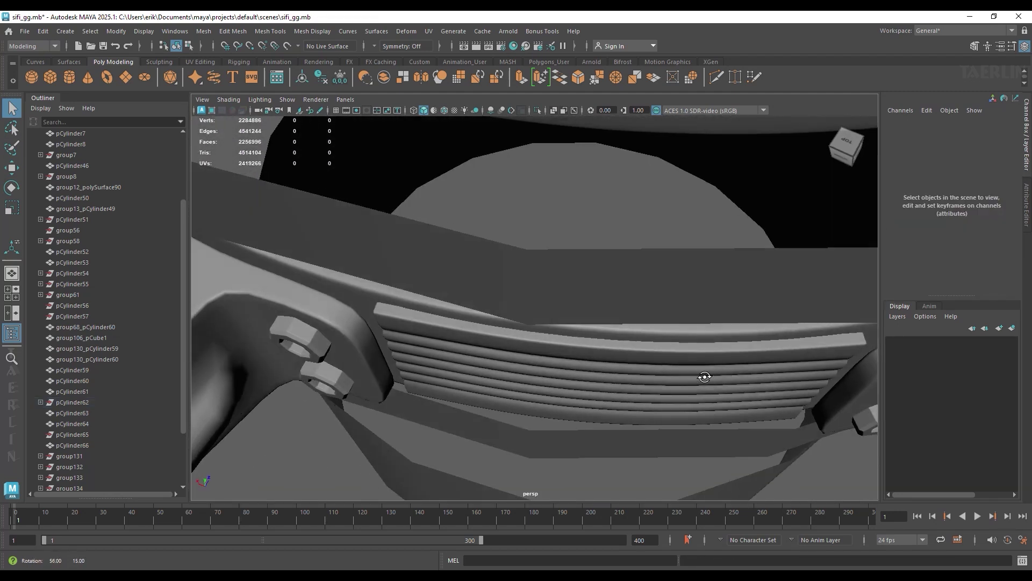
Duplicate the grille with Rotate Y 45 and 90 so copies fill the gaps between brackets.
{"action": "left_click", "coordinate": [611, 260]}
{"action": "scroll", "coordinate": [611, 263], "scroll_direction": "down", "scroll_amount": 5}
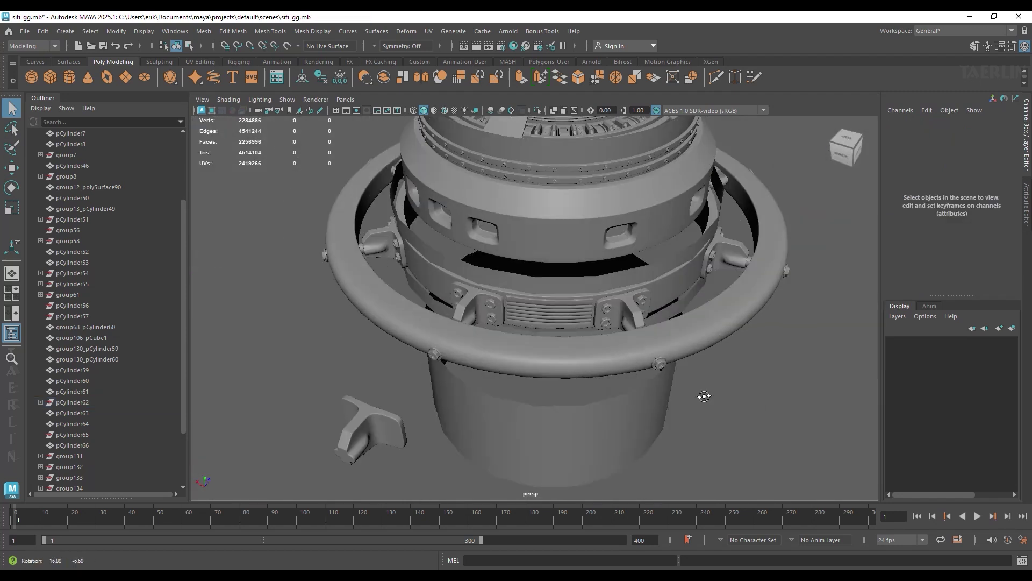
{"action": "scroll", "coordinate": [698, 396], "scroll_direction": "up", "scroll_amount": 5}
{"action": "left_click", "coordinate": [669, 339]}
{"action": "scroll", "coordinate": [596, 295], "scroll_direction": "down", "scroll_amount": 2}
{"action": "key", "text": "e"}
{"action": "mouse_move", "coordinate": [596, 295]}
{"action": "left_mouse_down", "text": "alt"}
{"action": "mouse_move", "coordinate": [537, 209]}
{"action": "mouse_move", "coordinate": [568, 215]}
{"action": "left_mouse_up", "text": "alt"}
{"action": "key", "text": "ctrl+d"}
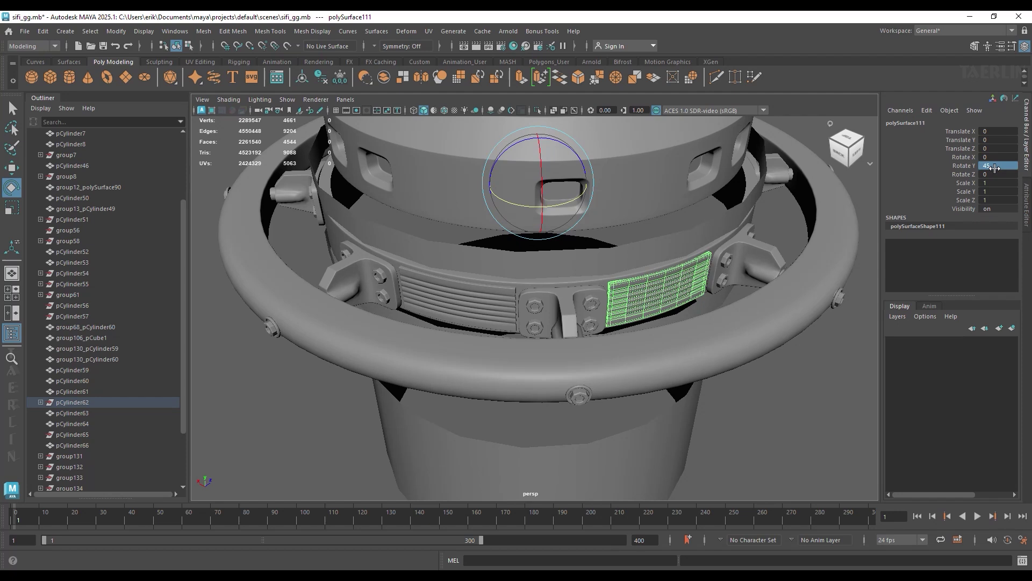
{"action": "key", "text": "shift+d"}
Review the grille copies around the cylinder and select the thin band pCylinder63 above them.
{"action": "scroll", "coordinate": [705, 308], "scroll_direction": "down", "scroll_amount": 4}
{"action": "left_click", "coordinate": [656, 410]}
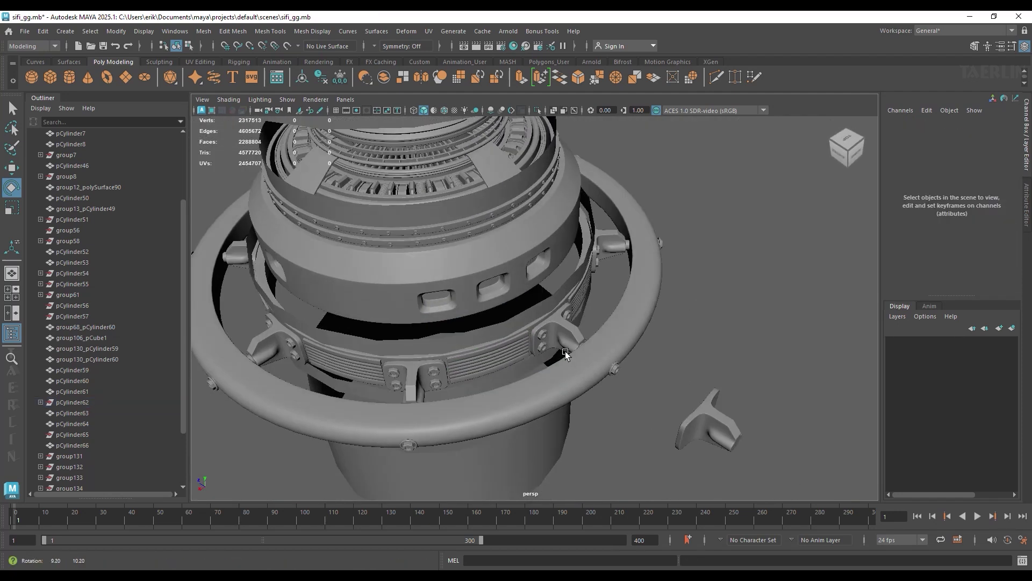
{"action": "mouse_move", "coordinate": [657, 411]}
{"action": "left_mouse_down", "text": "alt"}
{"action": "mouse_move", "coordinate": [496, 348]}
{"action": "mouse_move", "coordinate": [516, 366]}
{"action": "left_mouse_up", "text": "alt"}
{"action": "scroll", "coordinate": [516, 366], "scroll_direction": "up", "scroll_amount": 5}
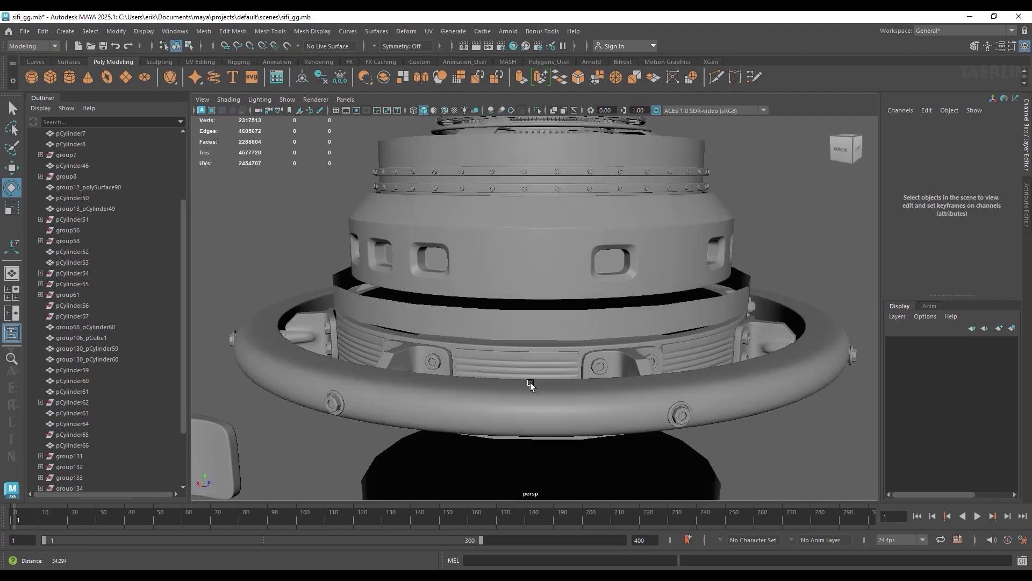
{"action": "left_click", "coordinate": [454, 334]}
{"action": "scroll", "coordinate": [419, 330], "scroll_direction": "up", "scroll_amount": 2}
Extrude the band's edge loop and scale the new edges inward.
{"action": "left_click_drag", "start_coordinate": [433, 332], "coordinate": [397, 321], "text": "alt"}
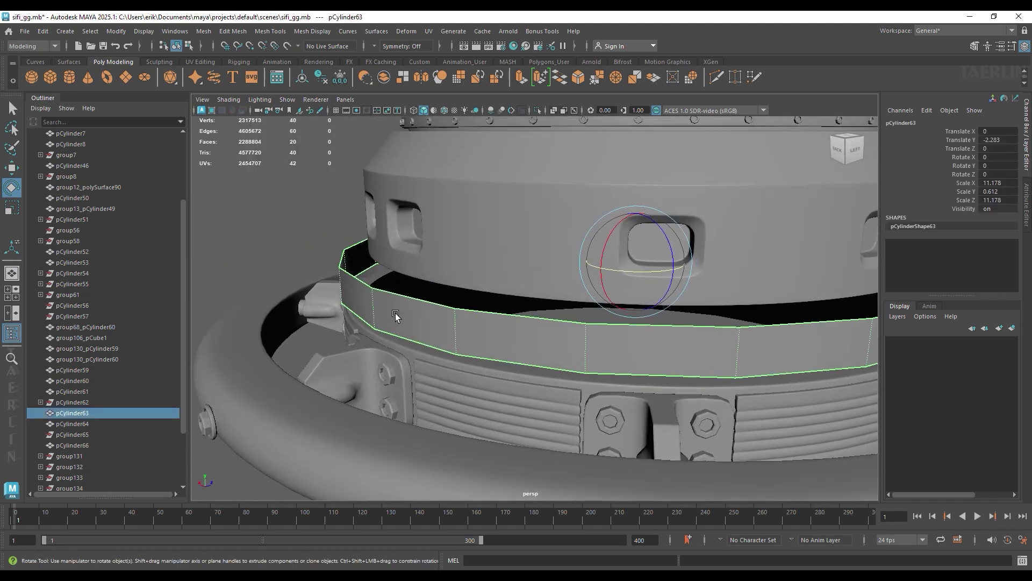
{"action": "right_click_drag", "start_coordinate": [397, 317], "coordinate": [396, 224]}
{"action": "double_click", "coordinate": [417, 305]}
{"action": "key", "text": "ctrl+e"}
{"action": "key", "text": "r"}
{"action": "mouse_move", "coordinate": [636, 247]}
{"action": "left_mouse_down"}
{"action": "mouse_move", "coordinate": [571, 250]}
{"action": "mouse_move", "coordinate": [578, 231]}
{"action": "left_mouse_up"}
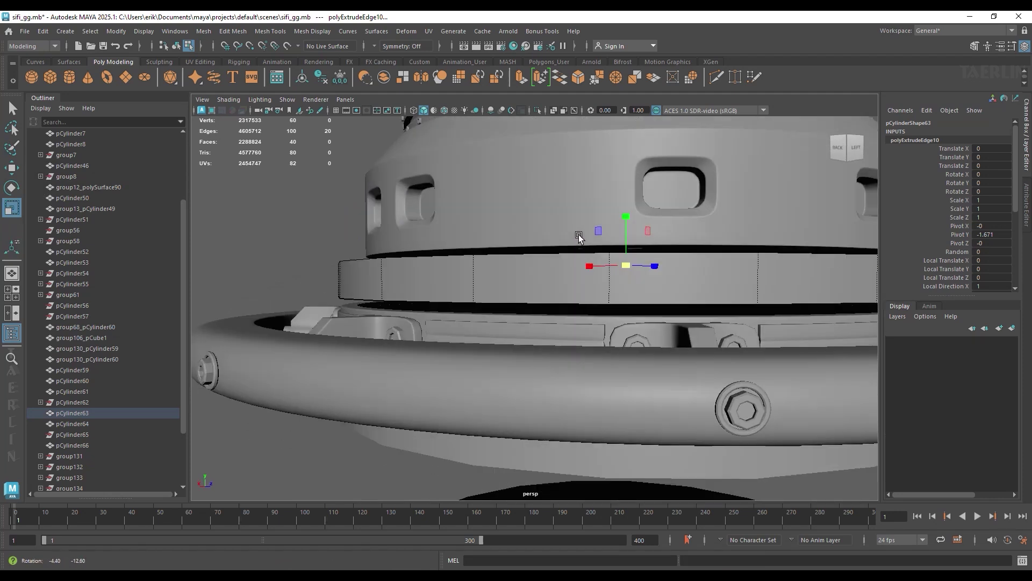
{"action": "scroll", "coordinate": [580, 230], "scroll_direction": "up", "scroll_amount": 2}
{"action": "key", "text": "w"}
{"action": "mouse_move", "coordinate": [323, 238]}
{"action": "left_mouse_down", "text": "alt"}
{"action": "mouse_move", "coordinate": [699, 322]}
{"action": "mouse_move", "coordinate": [652, 289]}
{"action": "mouse_move", "coordinate": [669, 300]}
{"action": "mouse_move", "coordinate": [618, 334]}
{"action": "mouse_move", "coordinate": [455, 328]}
{"action": "left_mouse_up", "text": "alt"}
Extrude and scale the loop again, then bevel the band's edge loops.
{"action": "key", "text": "ctrl+e"}
{"action": "key", "text": "r"}
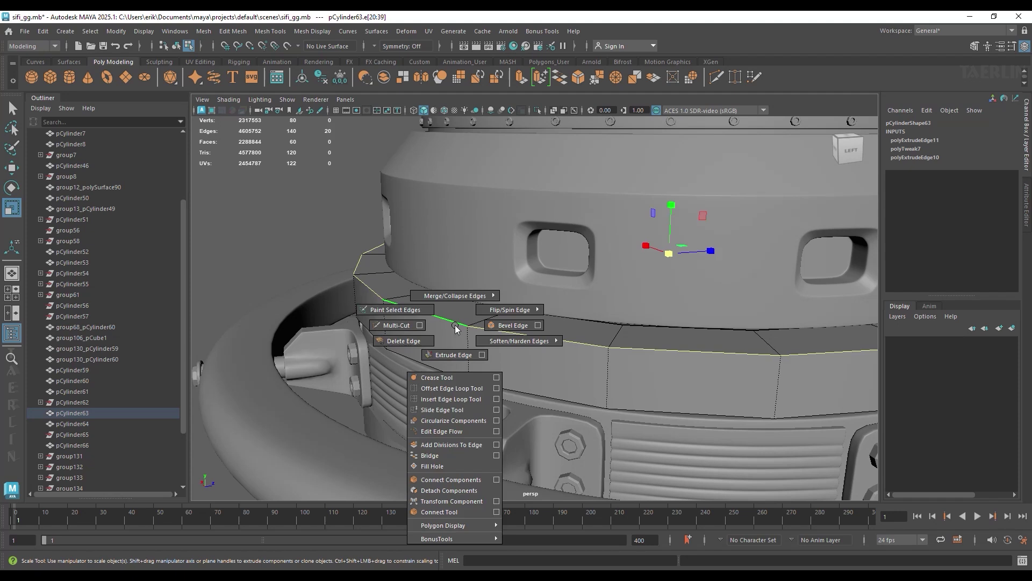
{"action": "right_click_drag", "start_coordinate": [455, 326], "coordinate": [516, 330], "text": "shift"}
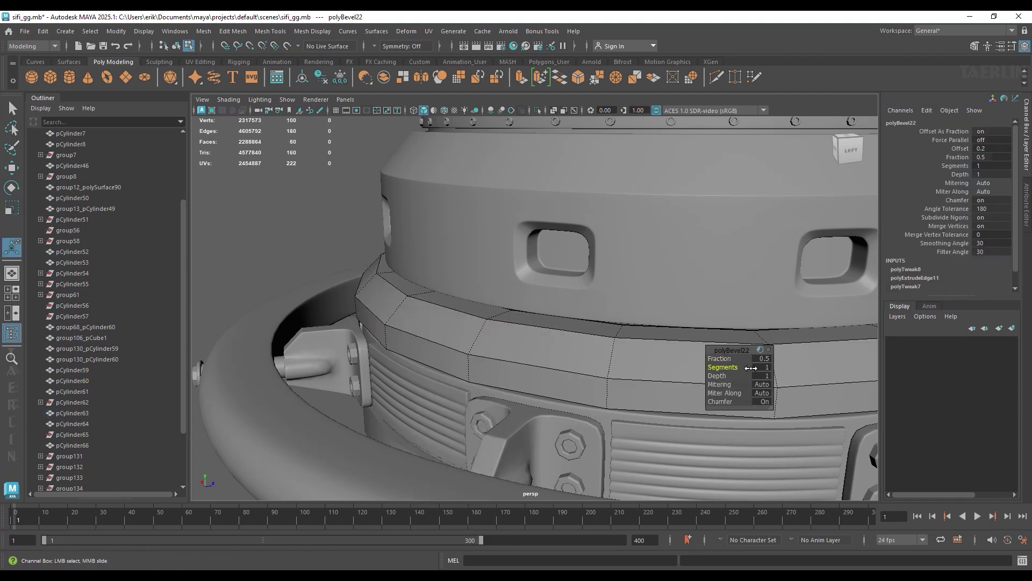
{"action": "left_click_drag", "start_coordinate": [619, 322], "coordinate": [438, 323], "text": "alt"}
{"action": "double_click", "coordinate": [438, 322]}
{"action": "right_click_drag", "start_coordinate": [439, 323], "coordinate": [504, 328], "text": "shift"}
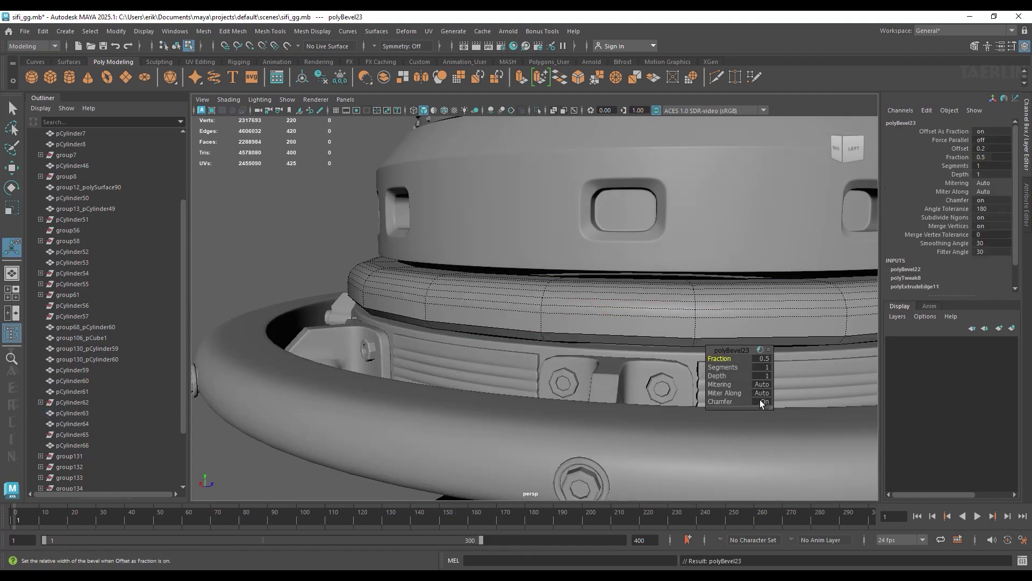
{"action": "left_click_drag", "start_coordinate": [618, 323], "coordinate": [463, 328], "text": "alt"}
{"action": "right_click_drag", "start_coordinate": [463, 328], "coordinate": [498, 338]}
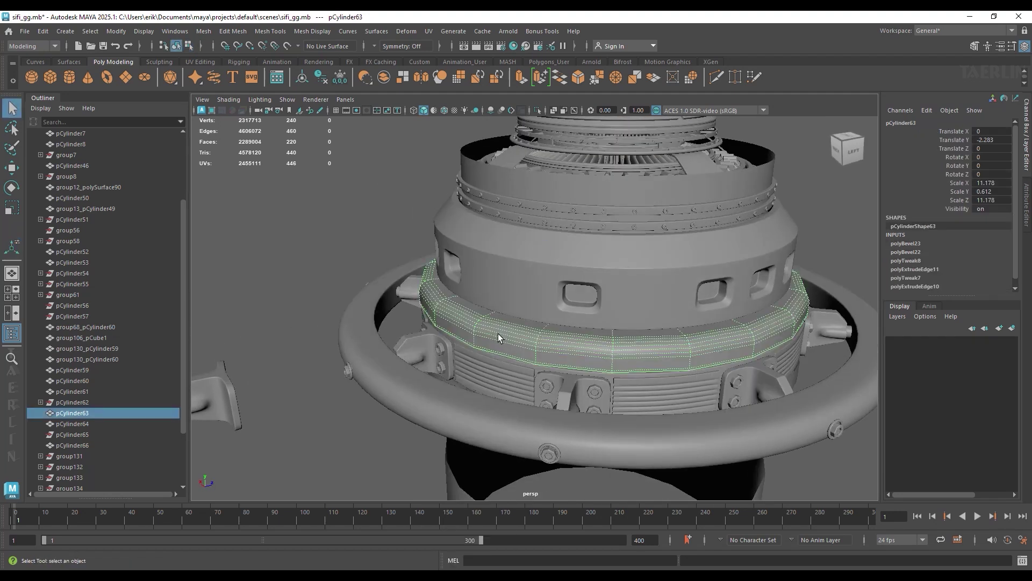
Raise the bevelled band pCylinder63 to Y -2.08.
{"action": "left_click", "coordinate": [289, 256]}
{"action": "left_click_drag", "start_coordinate": [288, 256], "coordinate": [503, 288], "text": "alt"}
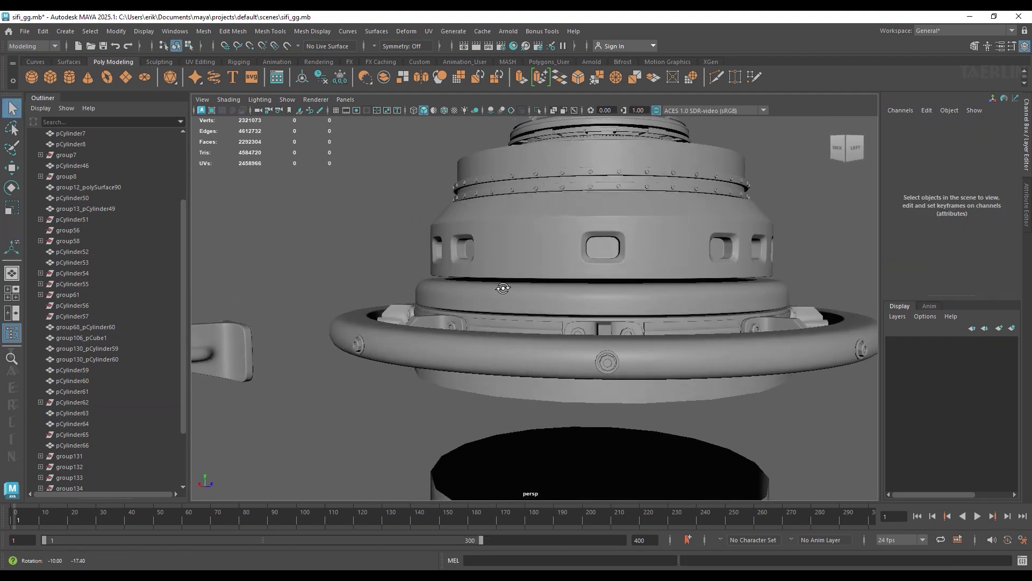
{"action": "scroll", "coordinate": [563, 291], "scroll_direction": "up", "scroll_amount": 2}
{"action": "scroll", "coordinate": [562, 291], "scroll_direction": "up", "scroll_amount": 2}
{"action": "scroll", "coordinate": [562, 290], "scroll_direction": "up", "scroll_amount": 1}
{"action": "left_click", "coordinate": [563, 283]}
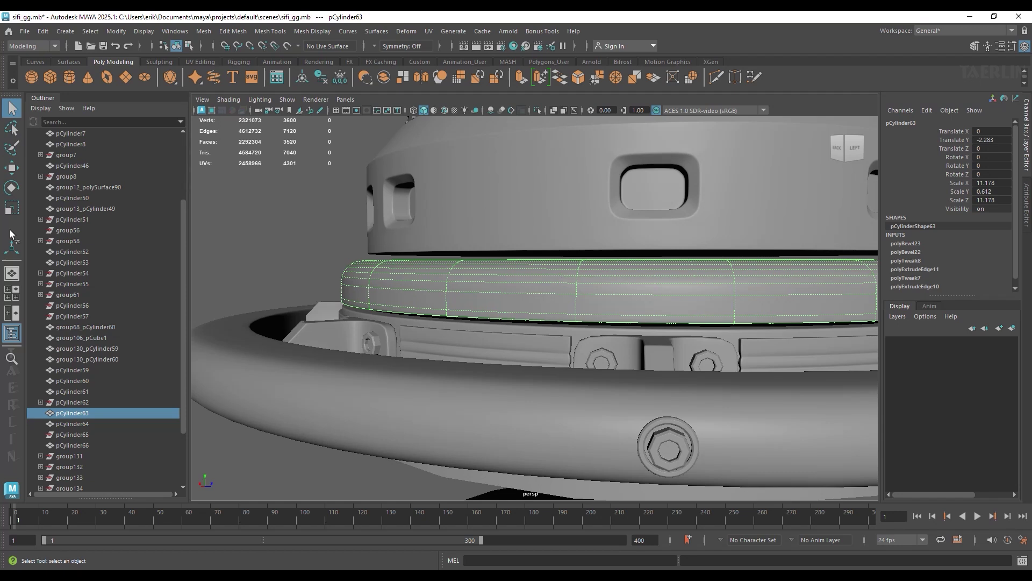
{"action": "mouse_move", "coordinate": [642, 239]}
{"action": "left_mouse_down"}
{"action": "mouse_move", "coordinate": [634, 224]}
{"action": "mouse_move", "coordinate": [545, 275]}
{"action": "left_mouse_up"}
Select the band's ring of faces using the front view of the four-view layout.
{"action": "right_click_drag", "start_coordinate": [542, 281], "coordinate": [554, 293]}
{"action": "left_click", "coordinate": [560, 292]}
{"action": "key", "text": "space"}
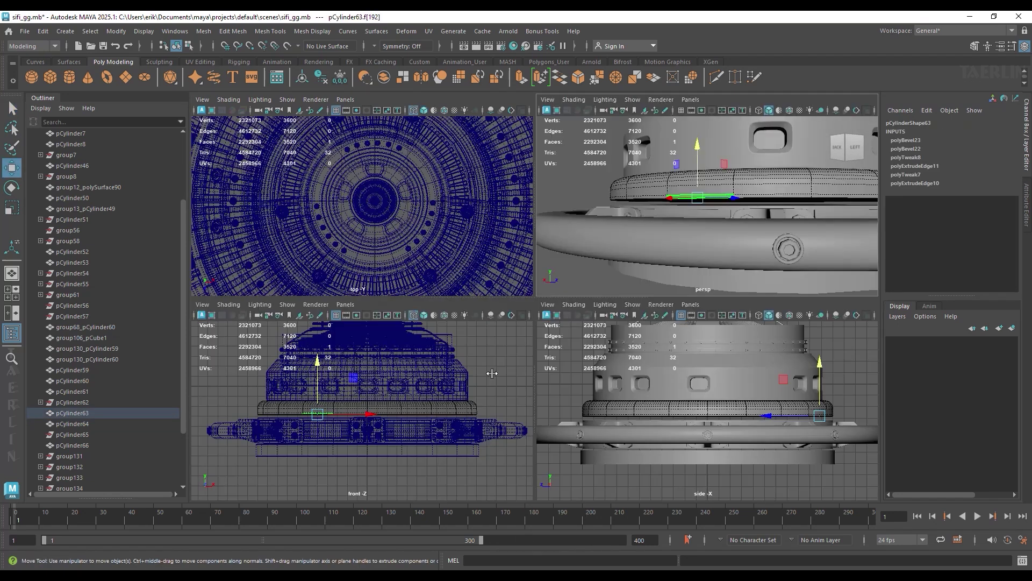
{"action": "left_click_drag", "start_coordinate": [518, 472], "coordinate": [210, 411]}
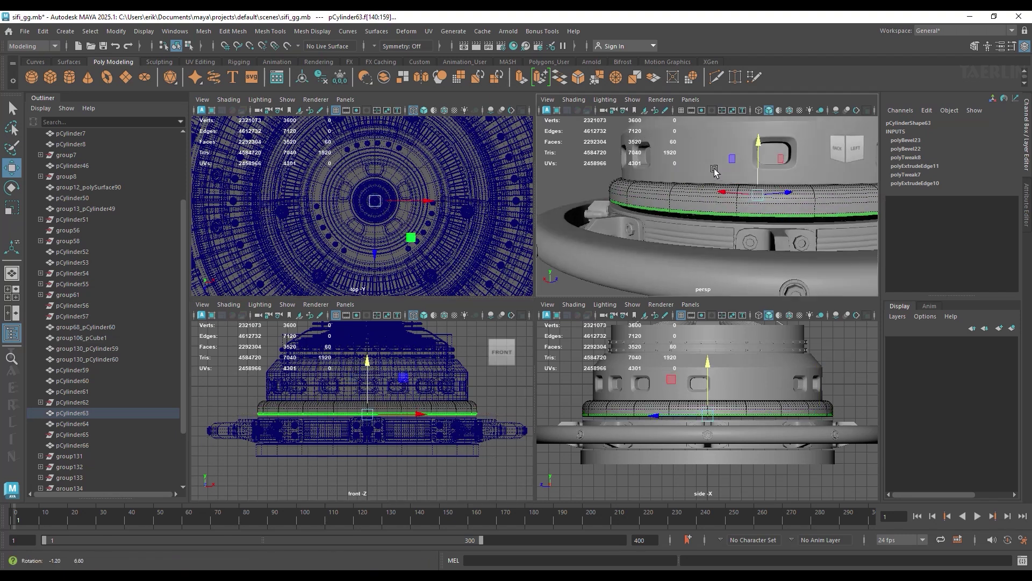
{"action": "scroll", "coordinate": [677, 206], "scroll_direction": "up", "scroll_amount": 5}
{"action": "left_click_drag", "start_coordinate": [676, 206], "coordinate": [721, 186], "text": "alt"}
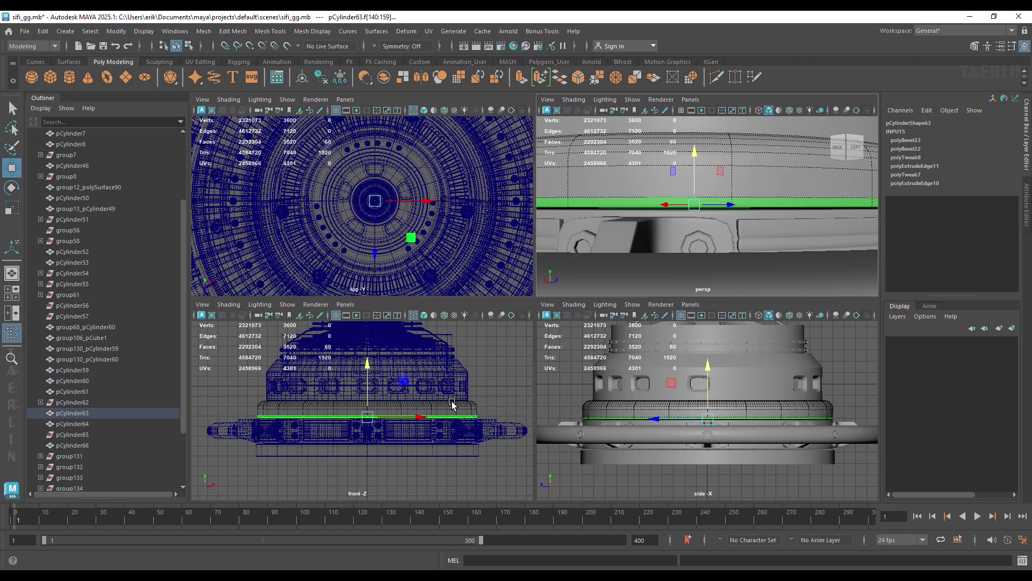
{"action": "key", "text": "space"}
Reselect the bevelled band and pick an edge on it.
{"action": "right_click_drag", "start_coordinate": [527, 261], "coordinate": [583, 269]}
{"action": "mouse_move", "coordinate": [583, 269]}
{"action": "left_mouse_down", "text": "alt"}
{"action": "mouse_move", "coordinate": [656, 302]}
{"action": "mouse_move", "coordinate": [629, 306]}
{"action": "left_mouse_up", "text": "alt"}
{"action": "scroll", "coordinate": [573, 333], "scroll_direction": "up", "scroll_amount": 3}
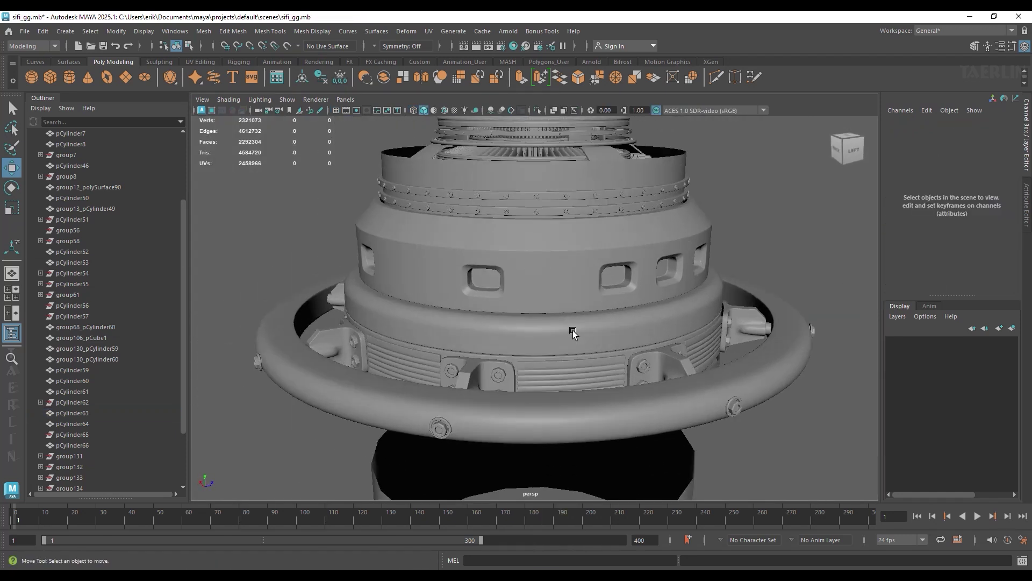
{"action": "left_click", "coordinate": [573, 334]}
{"action": "scroll", "coordinate": [560, 323], "scroll_direction": "up", "scroll_amount": 3}
{"action": "scroll", "coordinate": [635, 334], "scroll_direction": "up", "scroll_amount": 2}
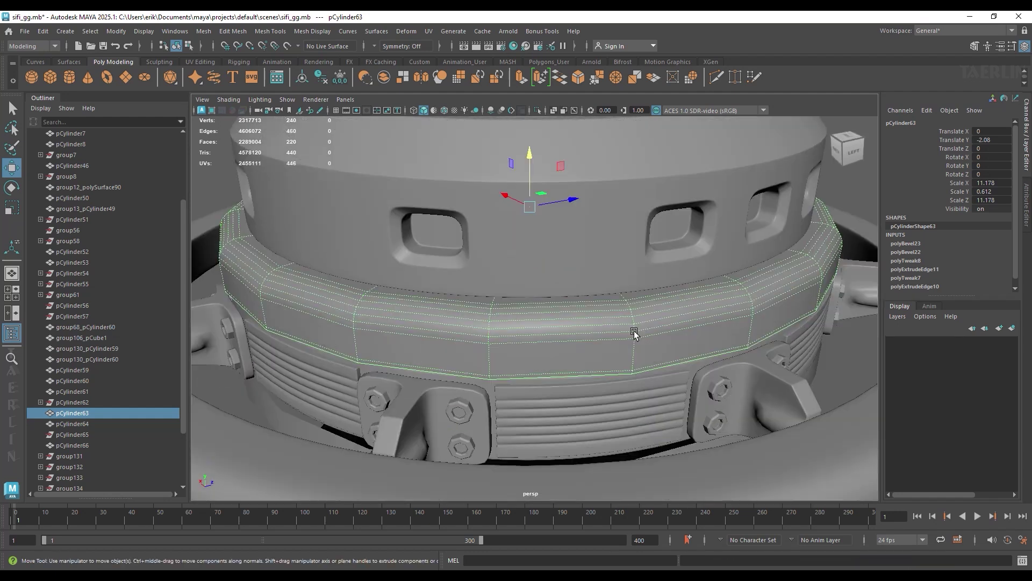
{"action": "key", "text": "F10"}
{"action": "left_click", "coordinate": [632, 344]}
{"action": "scroll", "coordinate": [629, 349], "scroll_direction": "down", "scroll_amount": 3}
Orbit to inspect the model from the back and from below.
{"action": "left_click_drag", "start_coordinate": [511, 336], "coordinate": [622, 317], "text": "alt"}
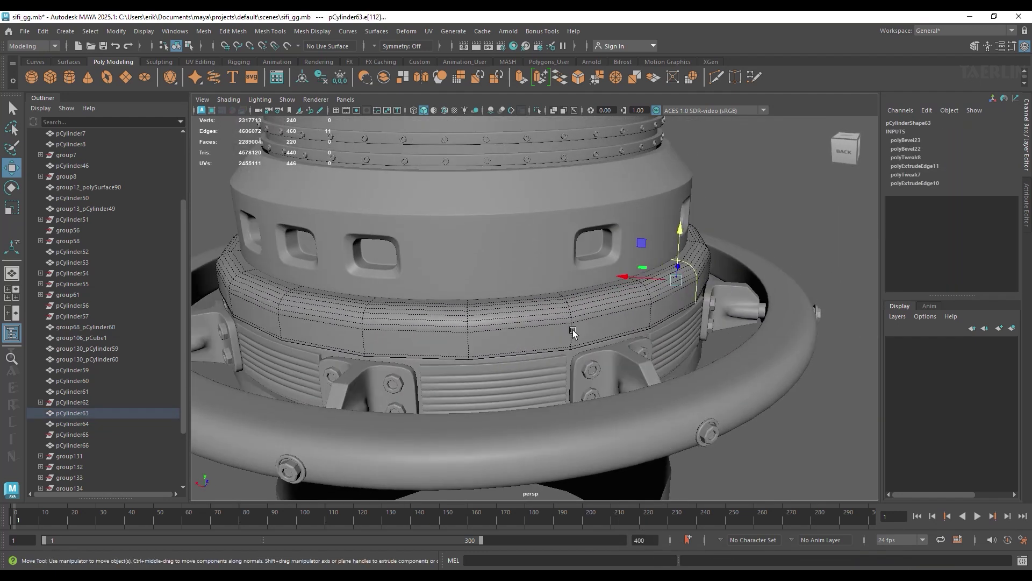
{"action": "scroll", "coordinate": [572, 330], "scroll_direction": "down", "scroll_amount": 2}
{"action": "scroll", "coordinate": [498, 323], "scroll_direction": "down", "scroll_amount": 2}
{"action": "left_click", "coordinate": [498, 324]}
{"action": "scroll", "coordinate": [498, 324], "scroll_direction": "down", "scroll_amount": 3}
{"action": "mouse_move", "coordinate": [497, 324]}
{"action": "left_mouse_down", "text": "alt"}
{"action": "mouse_move", "coordinate": [588, 391]}
{"action": "mouse_move", "coordinate": [585, 356]}
{"action": "left_mouse_up", "text": "alt"}
{"action": "scroll", "coordinate": [537, 317], "scroll_direction": "up", "scroll_amount": 2}
Extend the inner ring downward and move the lower cylinder further down.
{"action": "scroll", "coordinate": [612, 357], "scroll_direction": "up", "scroll_amount": 2}
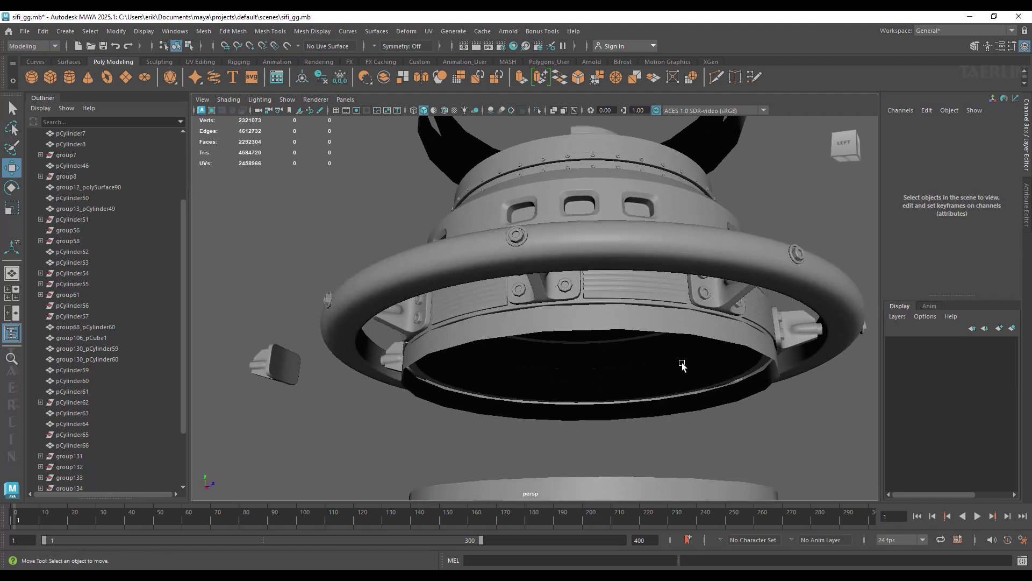
{"action": "scroll", "coordinate": [645, 344], "scroll_direction": "up", "scroll_amount": 2}
{"action": "left_click", "coordinate": [621, 320]}
{"action": "key", "text": "F10"}
{"action": "double_click", "coordinate": [640, 330]}
{"action": "scroll", "coordinate": [640, 330], "scroll_direction": "down", "scroll_amount": 3}
{"action": "left_click_drag", "start_coordinate": [560, 301], "coordinate": [559, 349]}
{"action": "left_click", "coordinate": [585, 425]}
{"action": "mouse_move", "coordinate": [585, 427]}
{"action": "left_mouse_down"}
{"action": "mouse_move", "coordinate": [585, 484]}
{"action": "mouse_move", "coordinate": [636, 345]}
{"action": "mouse_move", "coordinate": [598, 339]}
{"action": "mouse_move", "coordinate": [590, 307]}
{"action": "mouse_move", "coordinate": [707, 357]}
{"action": "left_mouse_up"}
{"action": "scroll", "coordinate": [585, 484], "scroll_direction": "up", "scroll_amount": 3}
Smooth the inner ring mesh with smoothing divisions raised from 1 to 2.
{"action": "left_click", "coordinate": [598, 339]}
{"action": "scroll", "coordinate": [623, 314], "scroll_direction": "down", "scroll_amount": 2}
{"action": "right_click_drag", "start_coordinate": [564, 325], "coordinate": [553, 314], "text": "shift"}
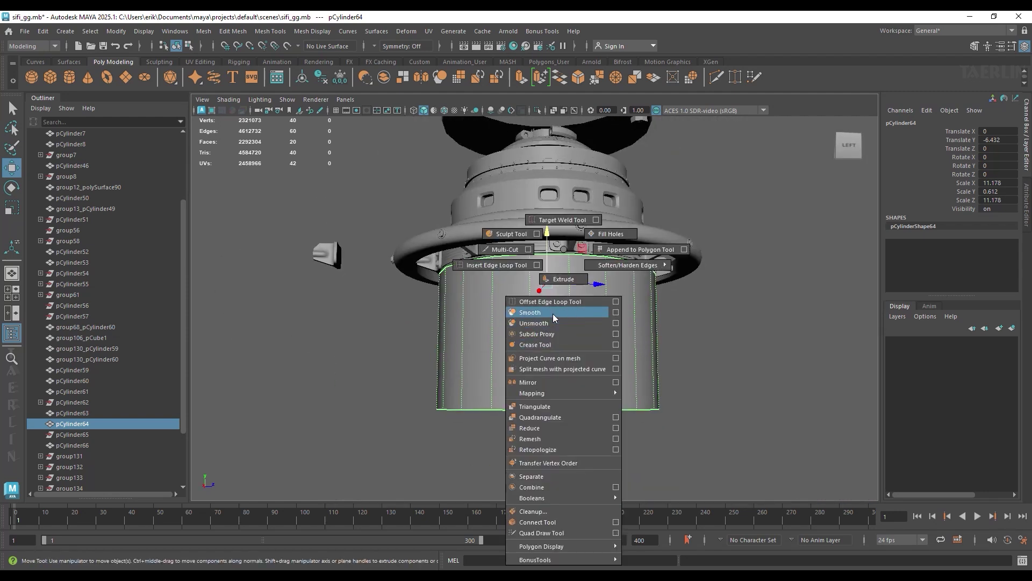
{"action": "left_click_drag", "start_coordinate": [725, 358], "coordinate": [768, 359]}
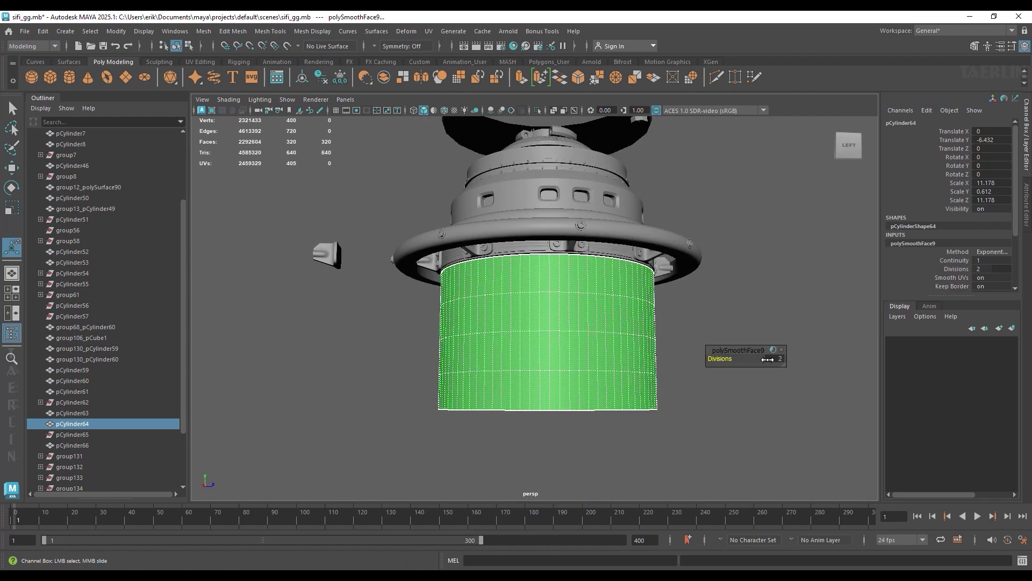
{"action": "scroll", "coordinate": [556, 285], "scroll_direction": "up", "scroll_amount": 2}
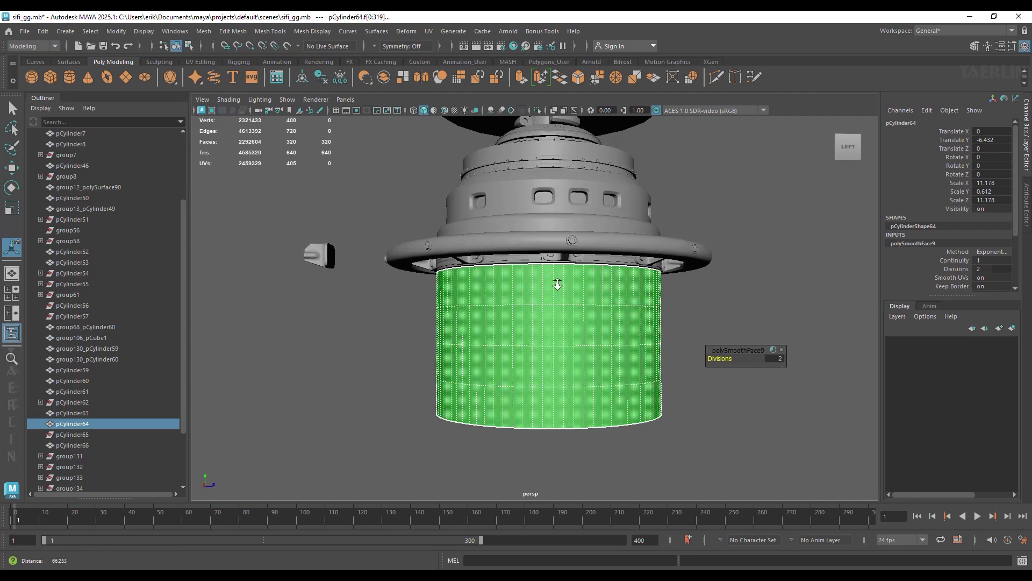
{"action": "scroll", "coordinate": [573, 279], "scroll_direction": "up", "scroll_amount": 2}
Insert additional horizontal edge loops around the lower cylinder.
{"action": "key", "text": "F10"}
{"action": "left_click", "coordinate": [573, 277]}
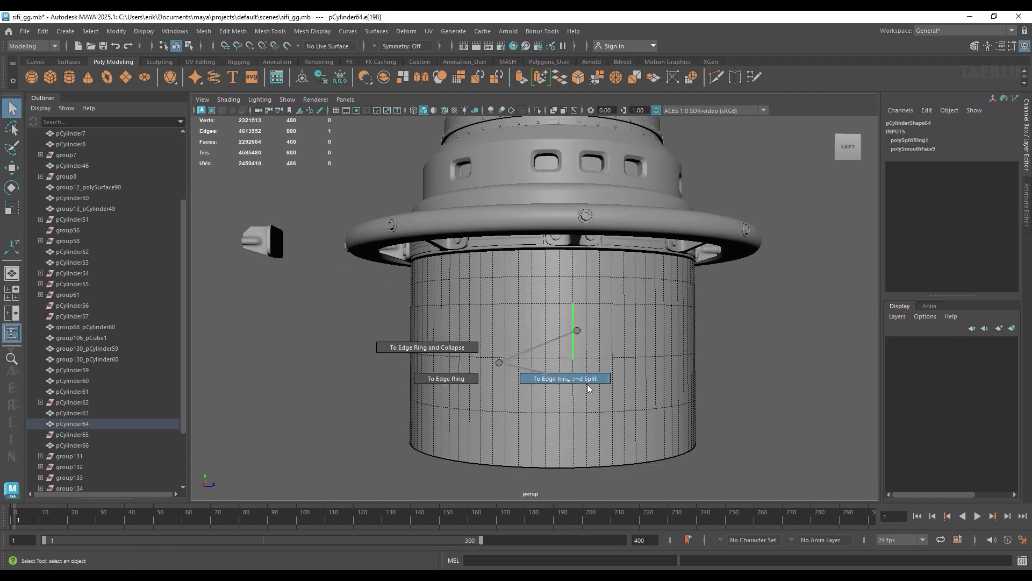
{"action": "right_click_drag", "start_coordinate": [576, 330], "coordinate": [573, 428], "text": "shift"}
{"action": "left_click", "coordinate": [573, 429]}
{"action": "scroll", "coordinate": [537, 247], "scroll_direction": "up", "scroll_amount": 3}
{"action": "right_click_drag", "start_coordinate": [625, 245], "coordinate": [657, 248], "text": "shift"}
Extrude and bevel the top edge loop, then bevel the loop just below the rim.
{"action": "scroll", "coordinate": [668, 323], "scroll_direction": "up", "scroll_amount": 5}
{"action": "scroll", "coordinate": [618, 293], "scroll_direction": "up", "scroll_amount": 3}
{"action": "scroll", "coordinate": [624, 285], "scroll_direction": "up", "scroll_amount": 2}
{"action": "key", "text": "ctrl+z"}
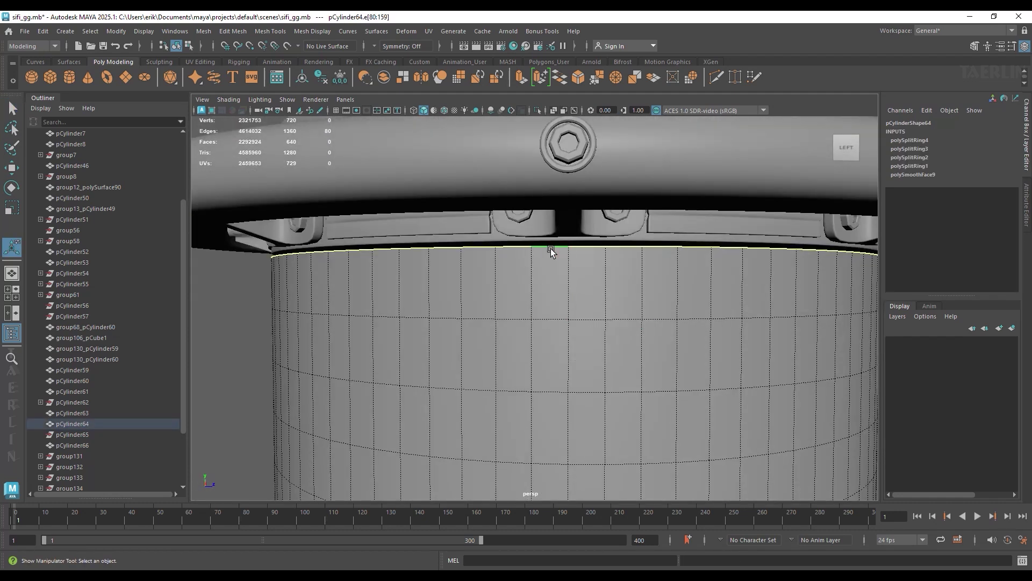
{"action": "right_click", "coordinate": [555, 256], "text": "shift"}
{"action": "left_click", "coordinate": [551, 283]}
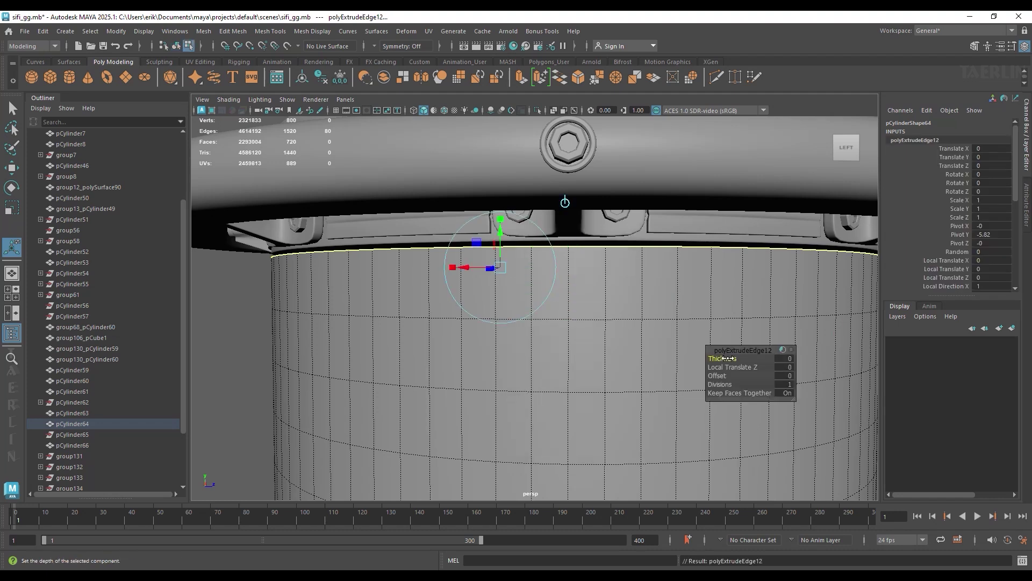
{"action": "key", "text": "ctrl+b"}
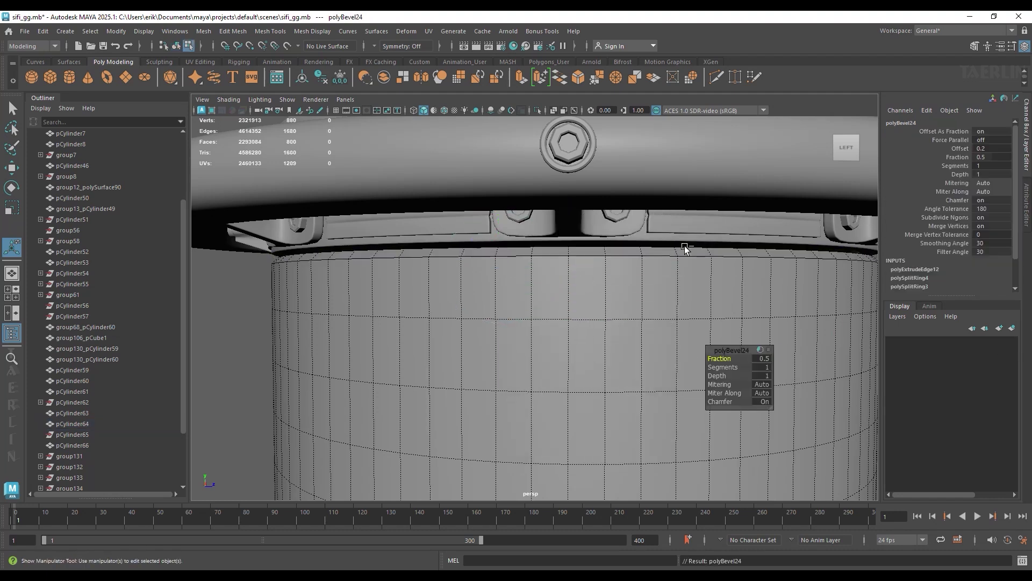
{"action": "double_click", "coordinate": [699, 254]}
{"action": "key", "text": "ctrl+b"}
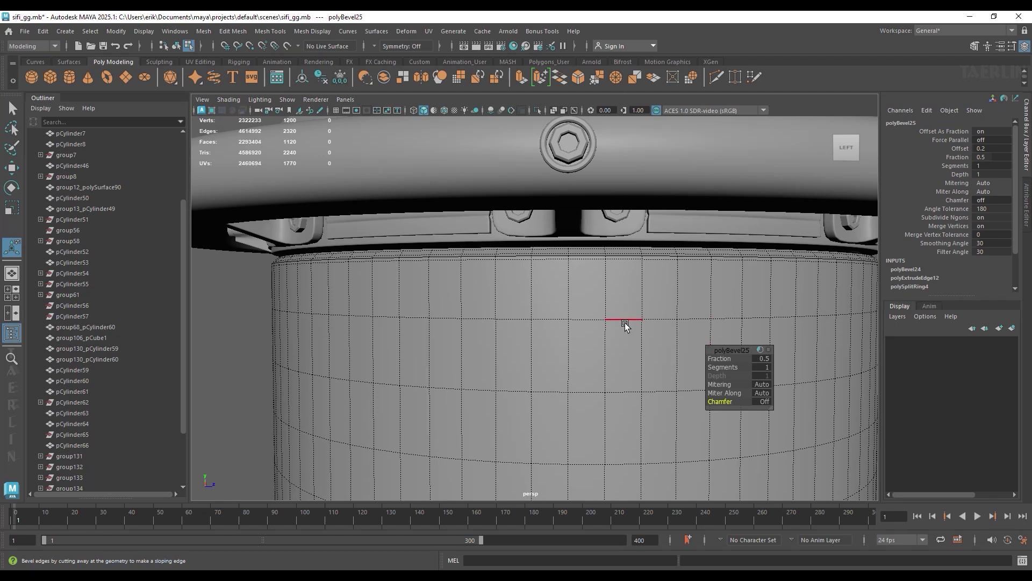
{"action": "scroll", "coordinate": [624, 331], "scroll_direction": "down", "scroll_amount": 8}
{"action": "key", "text": "F8"}
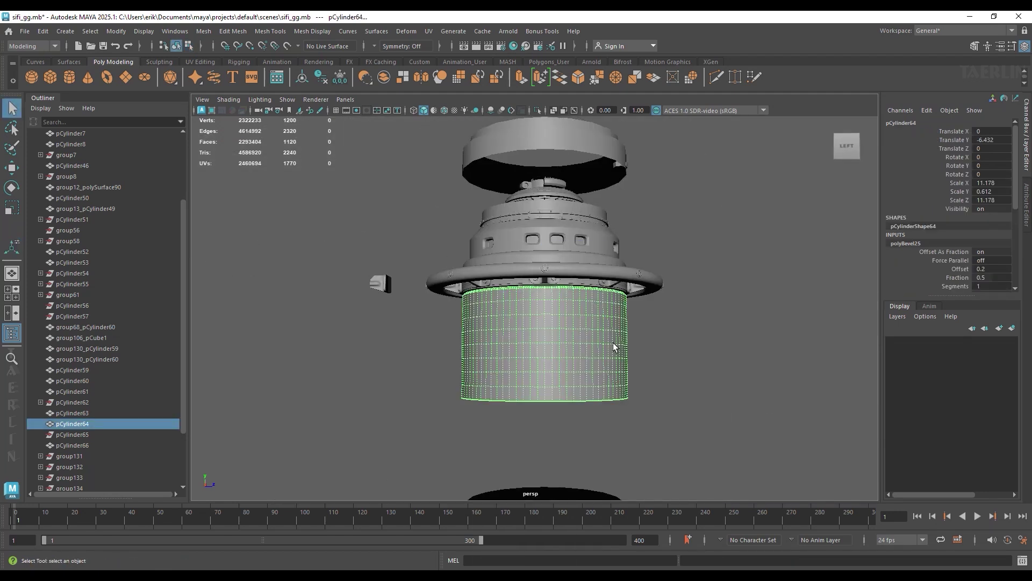
Select seven evenly spaced horizontal loops and scale them vertically to 0.635.
{"action": "mouse_move", "coordinate": [613, 347]}
{"action": "left_mouse_down", "text": "alt"}
{"action": "mouse_move", "coordinate": [664, 437]}
{"action": "mouse_move", "coordinate": [680, 380]}
{"action": "mouse_move", "coordinate": [640, 323]}
{"action": "mouse_move", "coordinate": [649, 323]}
{"action": "left_mouse_up", "text": "alt"}
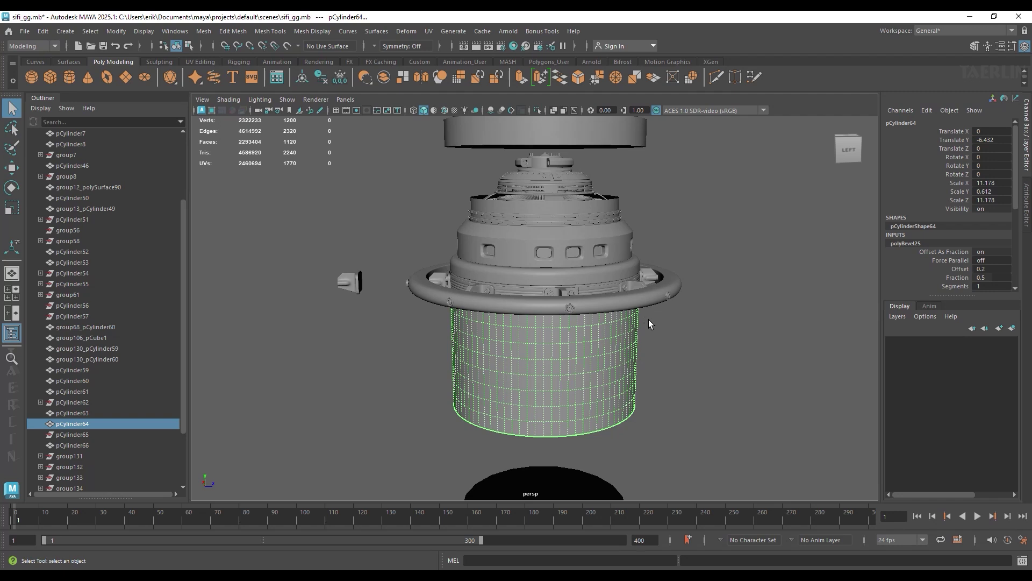
{"action": "scroll", "coordinate": [586, 336], "scroll_direction": "up", "scroll_amount": 2}
{"action": "scroll", "coordinate": [571, 324], "scroll_direction": "up", "scroll_amount": 4}
{"action": "middle_click_drag", "start_coordinate": [706, 393], "coordinate": [701, 337], "text": "alt"}
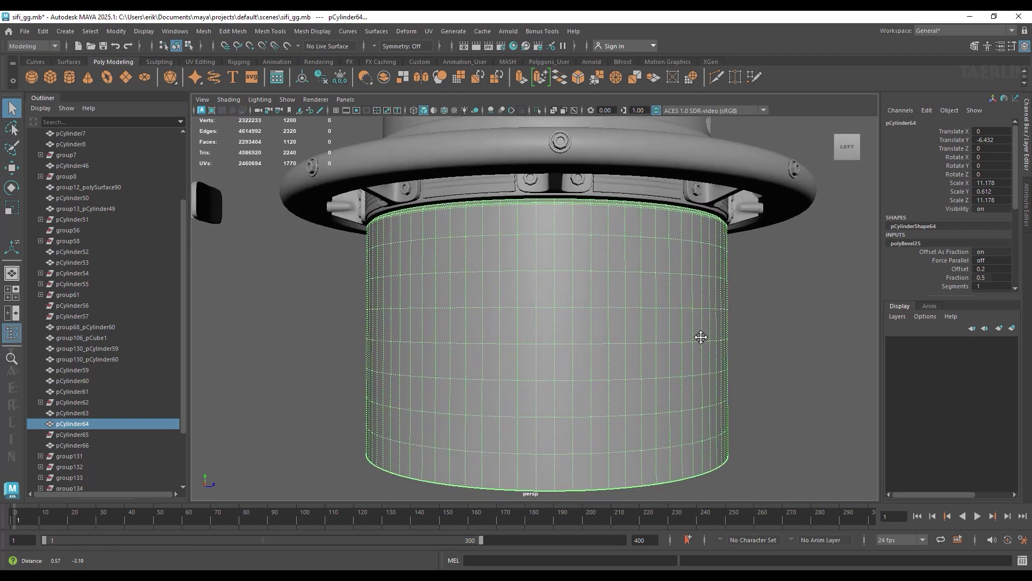
{"action": "left_click_drag", "start_coordinate": [701, 337], "coordinate": [602, 271], "text": "alt"}
{"action": "right_click_drag", "start_coordinate": [602, 271], "coordinate": [598, 252]}
{"action": "left_click", "coordinate": [598, 252]}
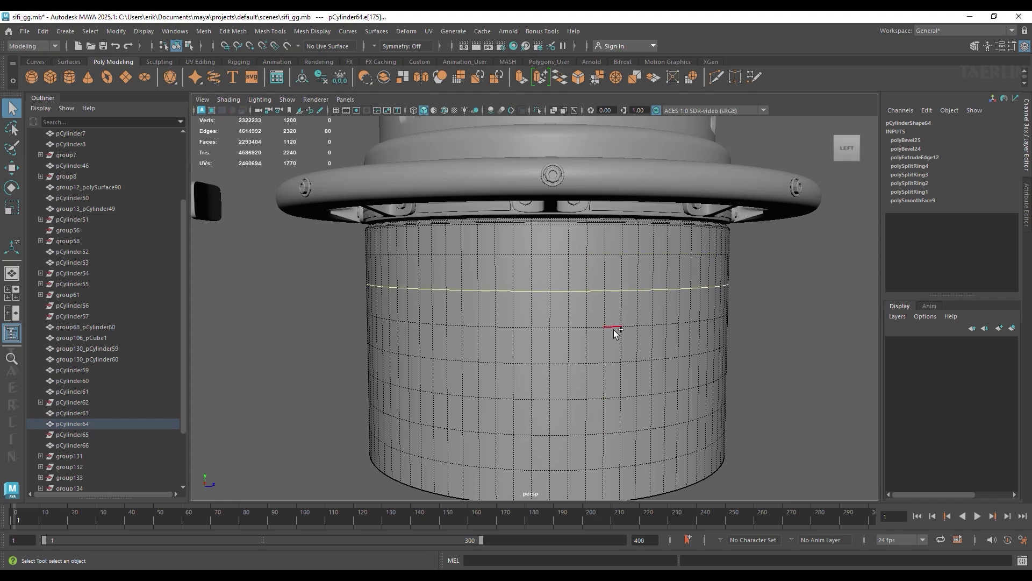
{"action": "double_click", "coordinate": [601, 321], "text": "shift"}
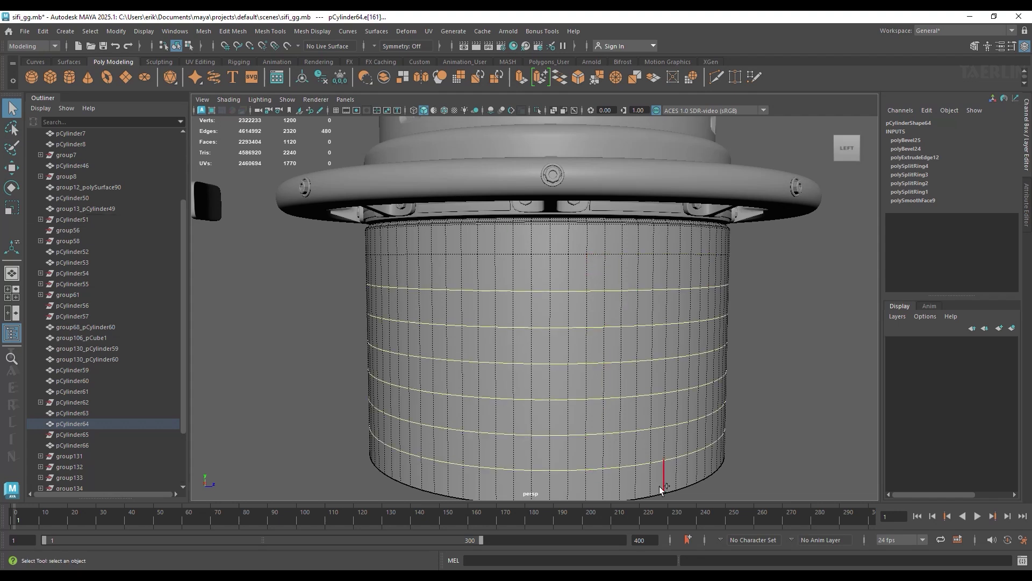
{"action": "key", "text": "w"}
{"action": "scroll", "coordinate": [548, 306], "scroll_direction": "down", "scroll_amount": 5}
{"action": "key", "text": "r"}
{"action": "mouse_move", "coordinate": [548, 270]}
{"action": "left_mouse_down"}
{"action": "mouse_move", "coordinate": [552, 289]}
{"action": "mouse_move", "coordinate": [546, 242]}
{"action": "left_mouse_up"}
{"action": "key", "text": "w"}
Extrude the cylinder's bottom edge loop and push it outward into a lip.
{"action": "scroll", "coordinate": [691, 337], "scroll_direction": "up", "scroll_amount": 5}
{"action": "left_click_drag", "start_coordinate": [690, 337], "coordinate": [604, 430], "text": "alt"}
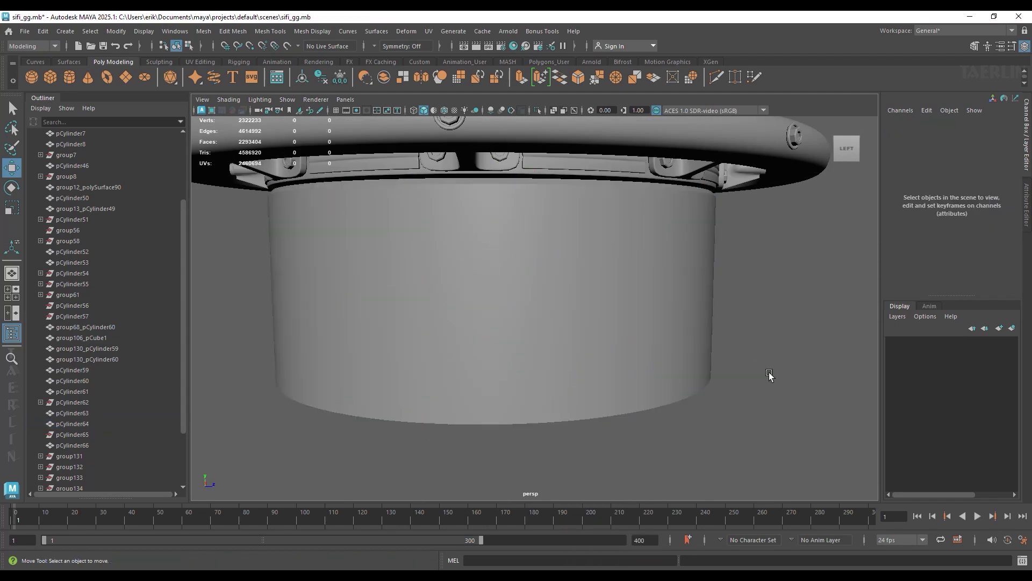
{"action": "left_click", "coordinate": [634, 357]}
{"action": "right_click_drag", "start_coordinate": [588, 265], "coordinate": [583, 233]}
{"action": "left_click", "coordinate": [564, 232]}
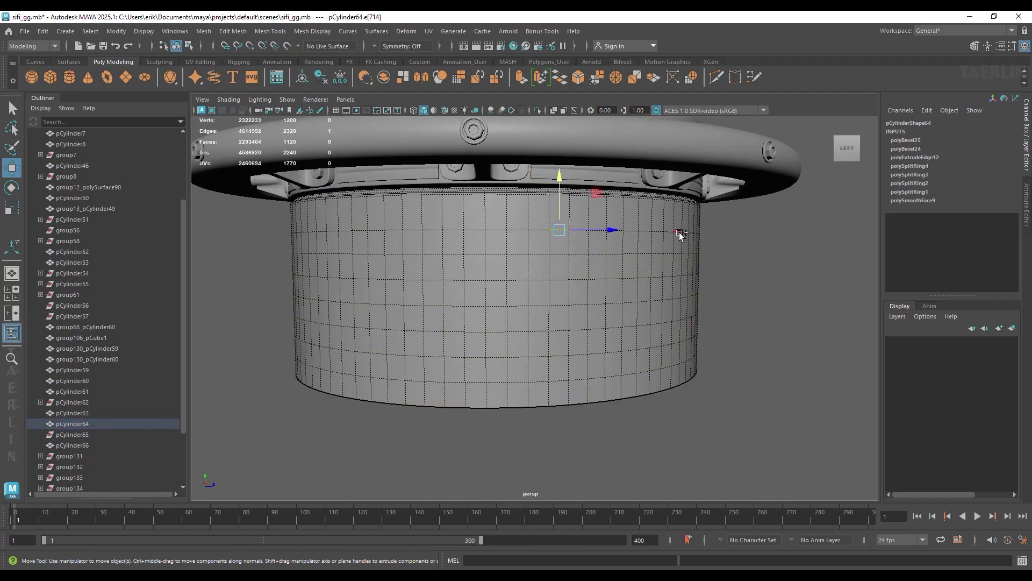
{"action": "double_click", "coordinate": [562, 407]}
{"action": "left_click_drag", "start_coordinate": [563, 409], "coordinate": [572, 362], "text": "alt"}
{"action": "key", "text": "ctrl+e"}
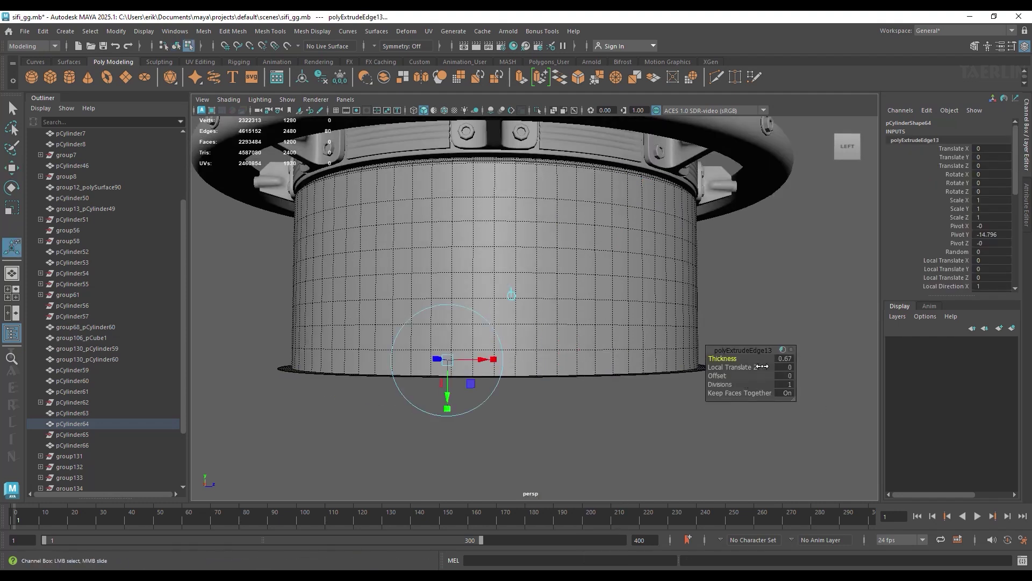
{"action": "left_click_drag", "start_coordinate": [721, 375], "coordinate": [655, 354]}
Extrude the bottom edge again and bevel two lip loops with chamfering off.
{"action": "key", "text": "ctrl+e"}
{"action": "mouse_move", "coordinate": [723, 358]}
{"action": "left_mouse_down"}
{"action": "mouse_move", "coordinate": [661, 358]}
{"action": "mouse_move", "coordinate": [570, 289]}
{"action": "mouse_move", "coordinate": [606, 415]}
{"action": "mouse_move", "coordinate": [671, 332]}
{"action": "left_mouse_up"}
{"action": "double_click", "coordinate": [608, 415]}
{"action": "key", "text": "ctrl+b"}
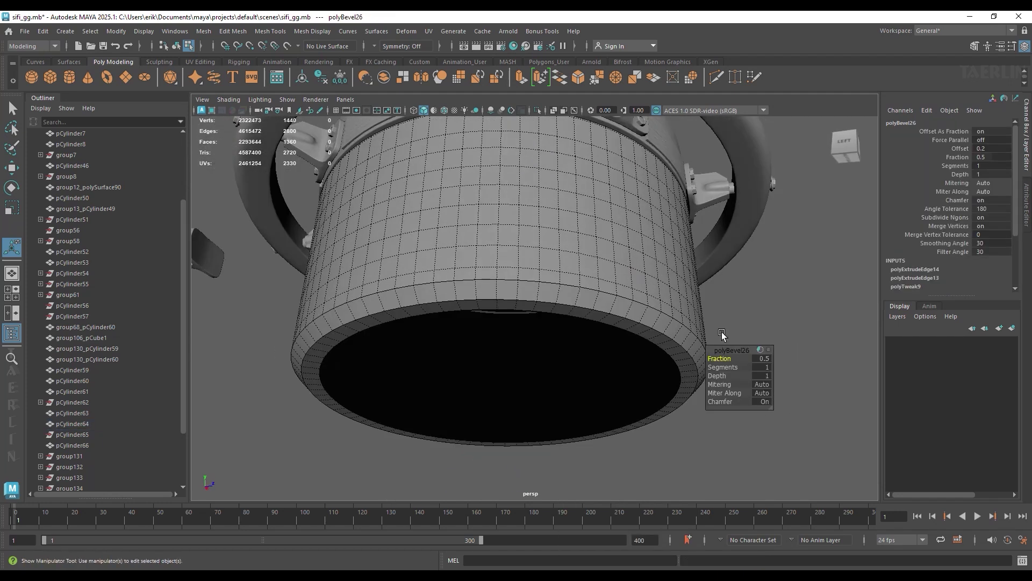
{"action": "double_click", "coordinate": [666, 331]}
{"action": "key", "text": "ctrl+b"}
{"action": "left_click", "coordinate": [765, 401]}
{"action": "left_click_drag", "start_coordinate": [764, 401], "coordinate": [599, 295], "text": "alt"}
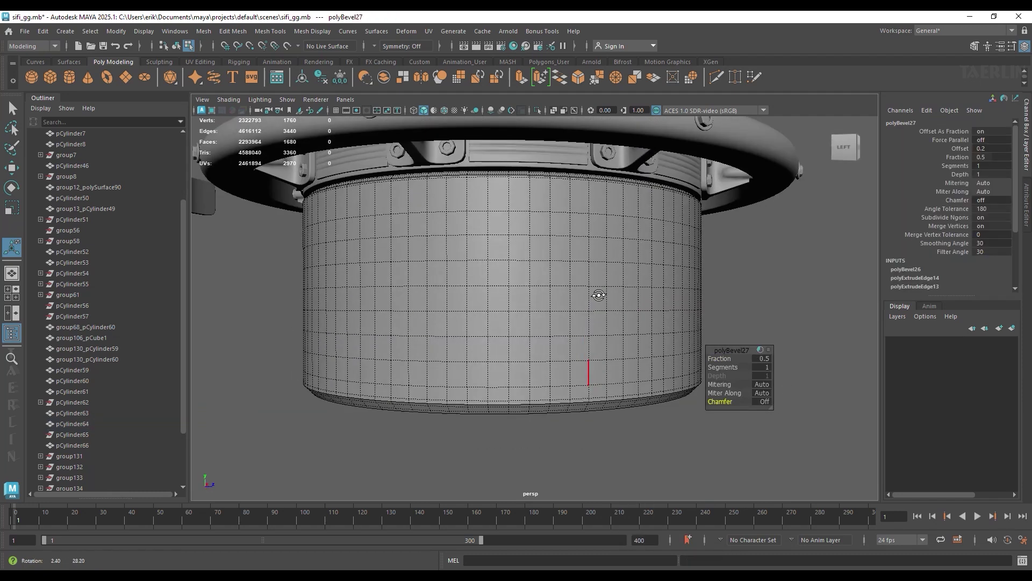
{"action": "left_click", "coordinate": [579, 215]}
{"action": "left_click_drag", "start_coordinate": [579, 215], "coordinate": [645, 231], "text": "alt"}
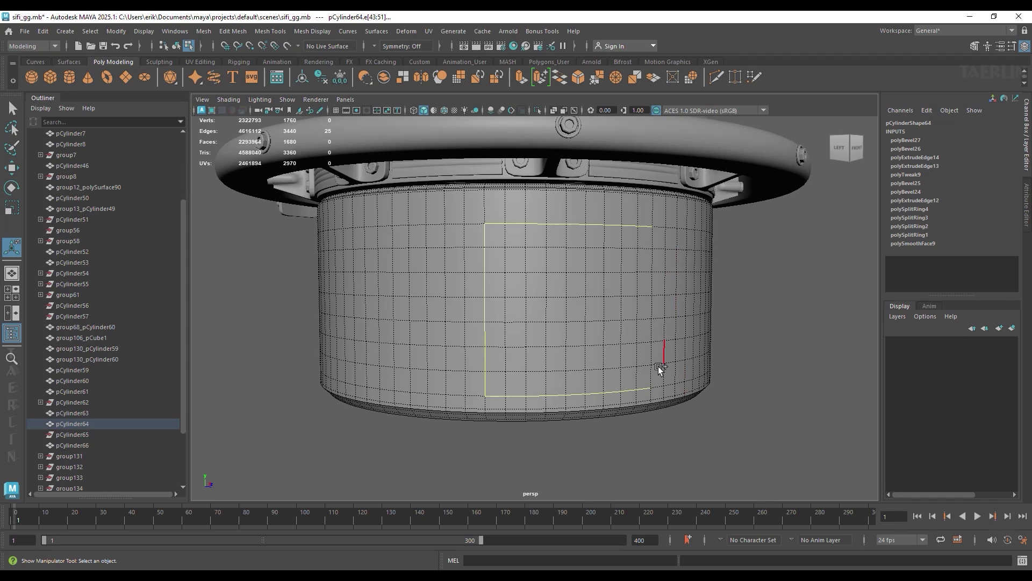
Bevel the selected edge path with chamfer off at fraction 0.13.
{"action": "key", "text": "ctrl+b"}
{"action": "scroll", "coordinate": [571, 253], "scroll_direction": "up", "scroll_amount": 2}
{"action": "left_click", "coordinate": [766, 401]}
{"action": "mouse_move", "coordinate": [721, 358]}
{"action": "left_mouse_down"}
{"action": "mouse_move", "coordinate": [698, 360]}
{"action": "mouse_move", "coordinate": [511, 260]}
{"action": "left_mouse_up"}
{"action": "scroll", "coordinate": [538, 242], "scroll_direction": "up", "scroll_amount": 5}
Push the panel outline edge loop inward with Transform Component.
{"action": "double_click", "coordinate": [595, 233]}
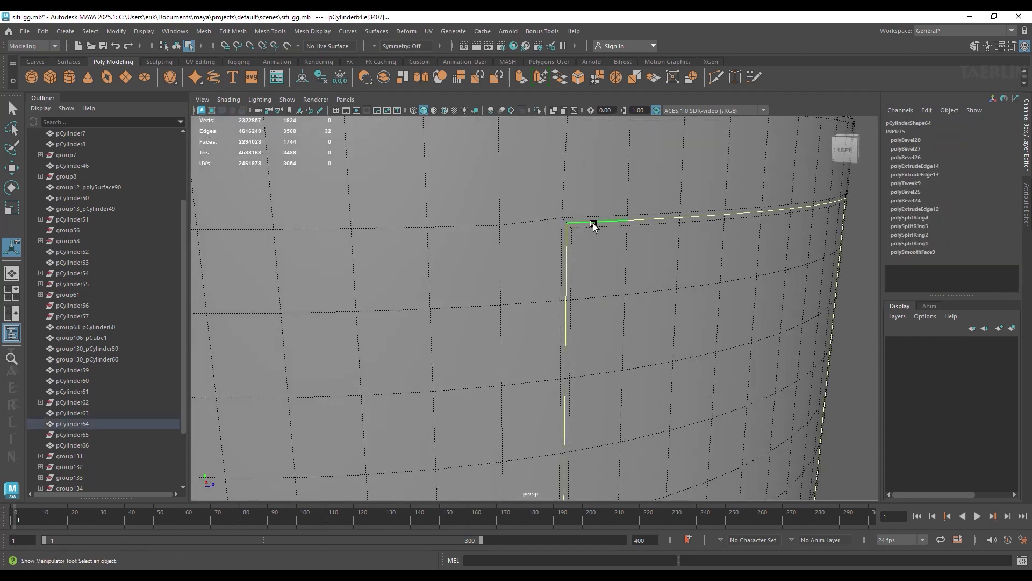
{"action": "right_click", "coordinate": [667, 266], "text": "shift"}
{"action": "right_click_drag", "start_coordinate": [667, 266], "coordinate": [663, 442], "text": "shift"}
{"action": "left_click_drag", "start_coordinate": [668, 420], "coordinate": [640, 433], "text": "alt"}
{"action": "mouse_move", "coordinate": [624, 293]}
{"action": "left_mouse_down"}
{"action": "mouse_move", "coordinate": [611, 295]}
{"action": "mouse_move", "coordinate": [637, 303]}
{"action": "mouse_move", "coordinate": [419, 269]}
{"action": "mouse_move", "coordinate": [618, 210]}
{"action": "mouse_move", "coordinate": [473, 425]}
{"action": "mouse_move", "coordinate": [658, 390]}
{"action": "mouse_move", "coordinate": [621, 425]}
{"action": "left_mouse_up"}
{"action": "scroll", "coordinate": [419, 269], "scroll_direction": "up", "scroll_amount": 3}
Bevel the inset panel's edges with Uniform mitering at fraction 0.089.
{"action": "key", "text": "q"}
{"action": "left_click", "coordinate": [488, 237]}
{"action": "double_click", "coordinate": [441, 271], "text": "shift"}
{"action": "scroll", "coordinate": [624, 422], "scroll_direction": "down", "scroll_amount": 5}
{"action": "right_click_drag", "start_coordinate": [549, 317], "coordinate": [602, 323], "text": "shift"}
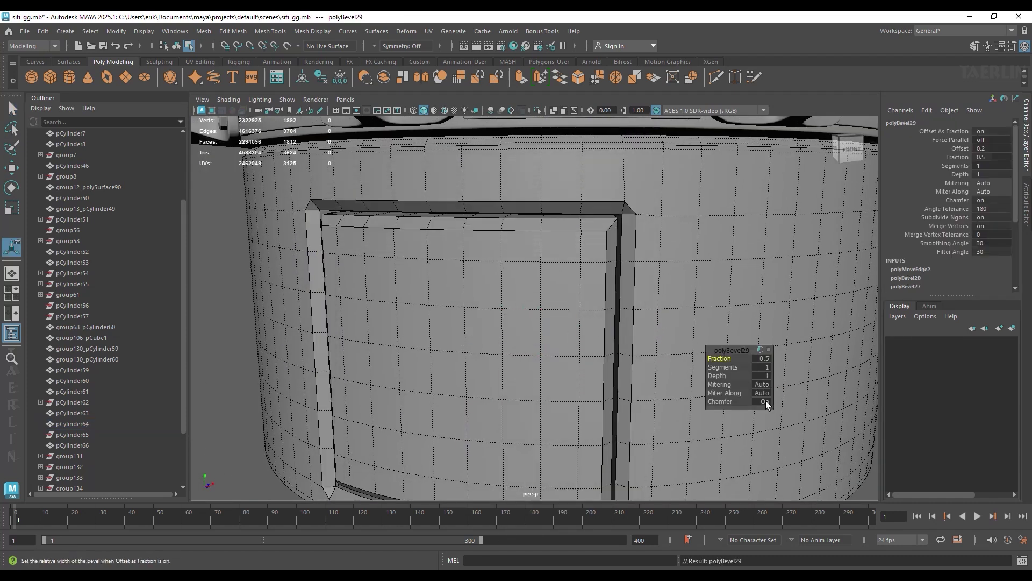
{"action": "left_click", "coordinate": [767, 386]}
{"action": "left_click", "coordinate": [790, 400]}
{"action": "left_click_drag", "start_coordinate": [721, 358], "coordinate": [611, 361]}
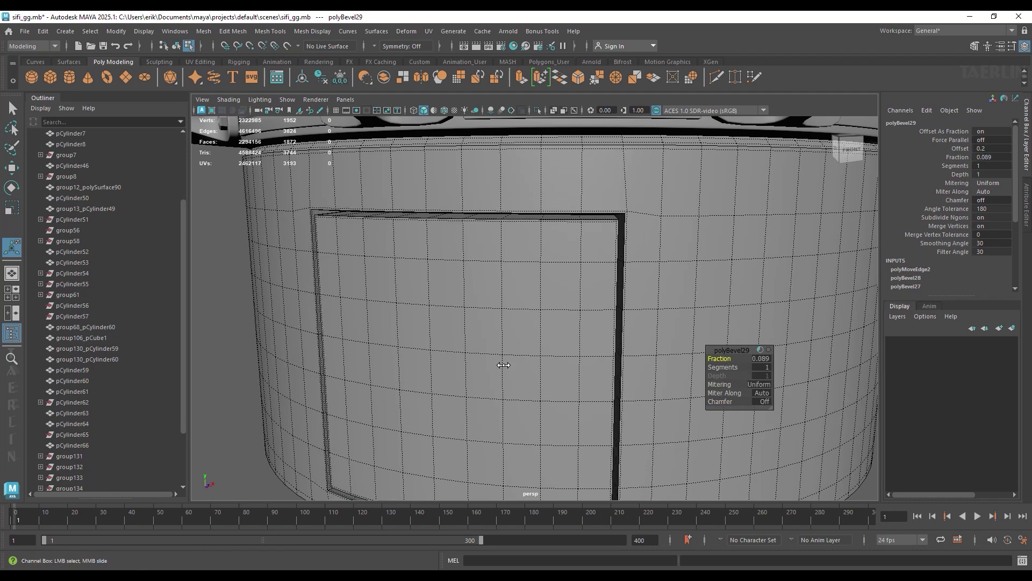
{"action": "scroll", "coordinate": [610, 360], "scroll_direction": "down", "scroll_amount": 5}
Deselect, orbit to show the panel on the left, and reselect the lower cylinder.
{"action": "right_click_drag", "start_coordinate": [565, 254], "coordinate": [618, 242]}
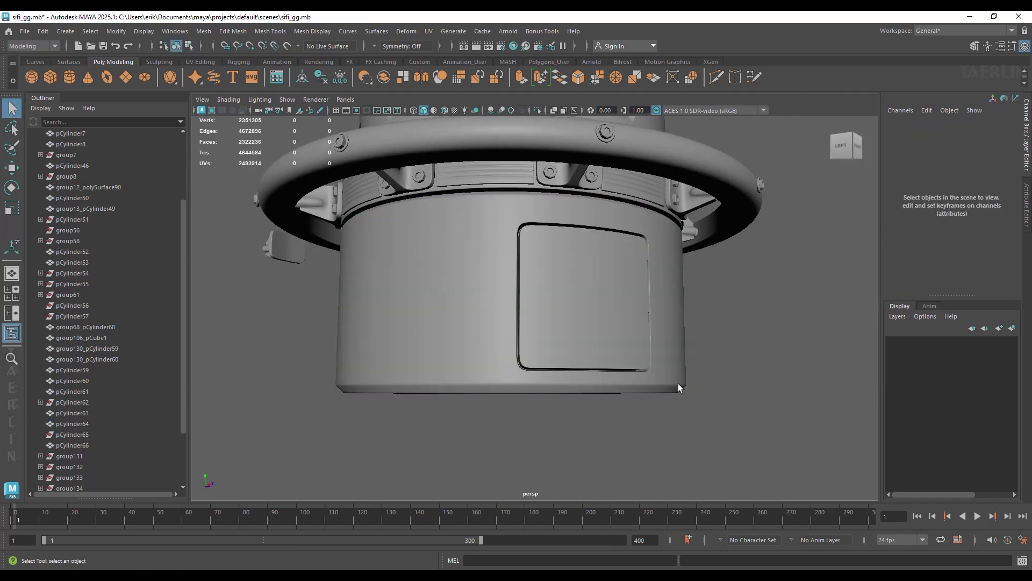
{"action": "left_click_drag", "start_coordinate": [678, 388], "coordinate": [574, 306], "text": "alt"}
{"action": "left_click", "coordinate": [574, 305]}
{"action": "scroll", "coordinate": [580, 273], "scroll_direction": "up", "scroll_amount": 3}
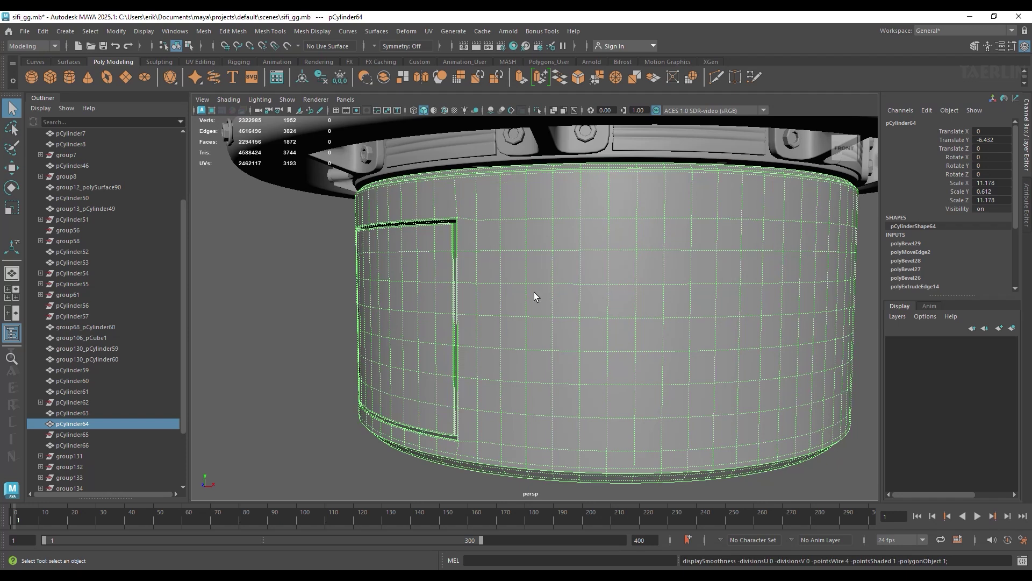
Extrude four horizontal face strips on the cylinder's side with offset 0.216.
{"action": "middle_click_drag", "start_coordinate": [534, 292], "coordinate": [491, 285], "text": "alt"}
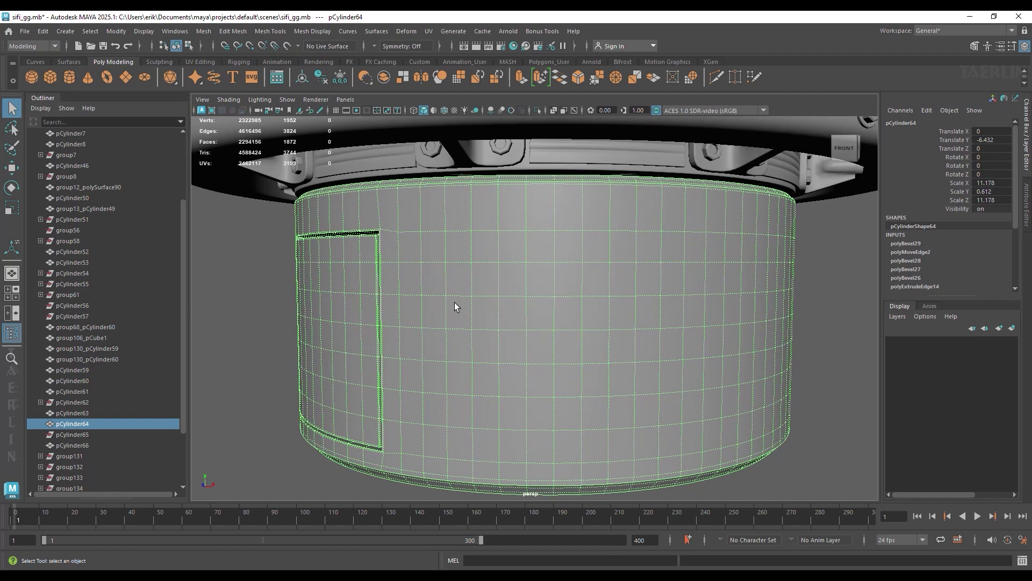
{"action": "key", "text": "F11"}
{"action": "left_click", "coordinate": [444, 250]}
{"action": "left_click_drag", "start_coordinate": [463, 252], "coordinate": [610, 269], "text": "alt"}
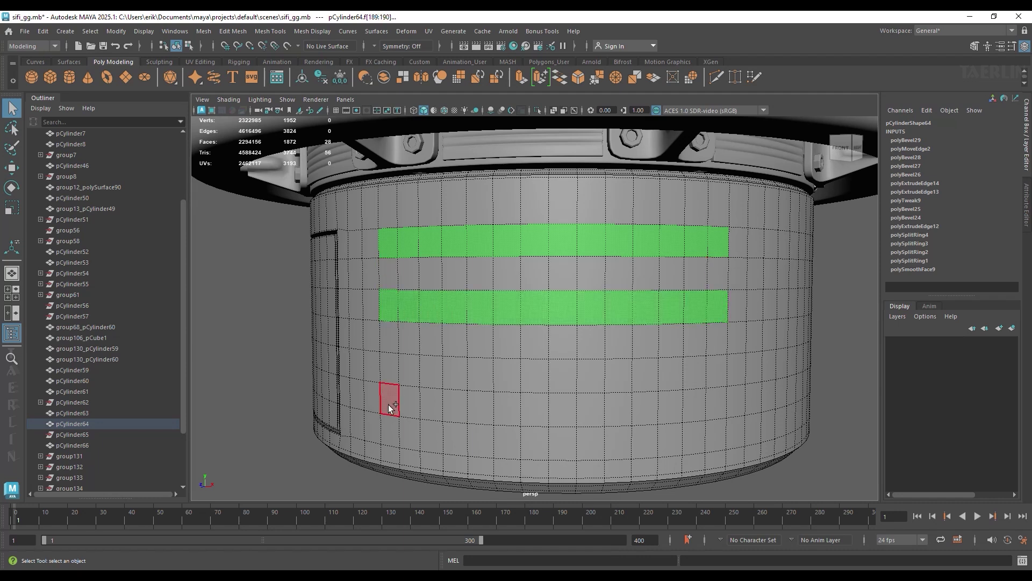
{"action": "key", "text": "ctrl+e"}
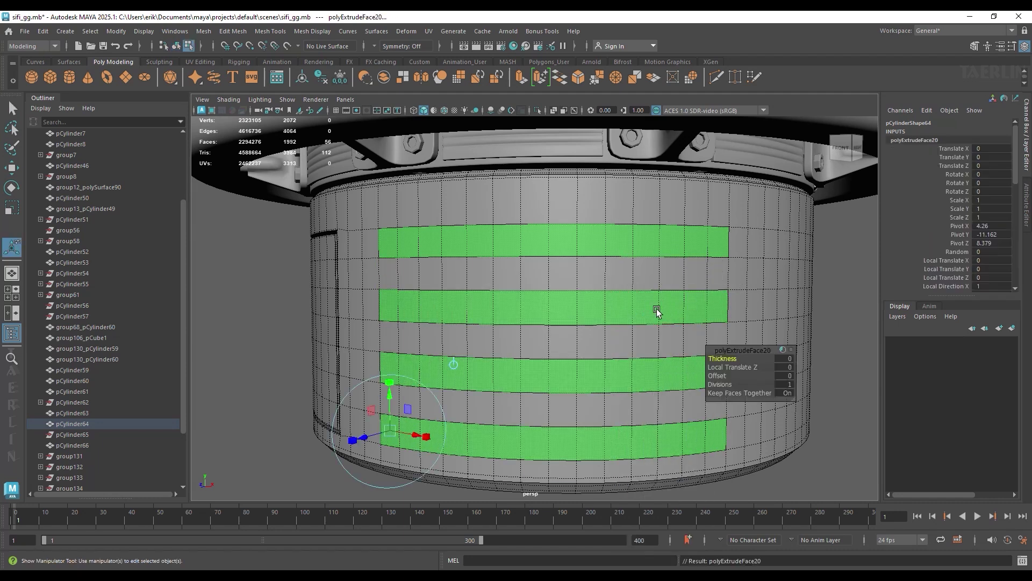
{"action": "left_click_drag", "start_coordinate": [717, 375], "coordinate": [747, 376]}
{"action": "key", "text": "q"}
Check the grooves in smooth preview, then turn the smooth preview back off.
{"action": "key", "text": "F8"}
{"action": "key", "text": "3"}
{"action": "left_click", "coordinate": [877, 434]}
{"action": "scroll", "coordinate": [877, 434], "scroll_direction": "down", "scroll_amount": 5}
{"action": "left_click_drag", "start_coordinate": [780, 383], "coordinate": [613, 379], "text": "alt"}
{"action": "left_click", "coordinate": [613, 379]}
{"action": "scroll", "coordinate": [530, 307], "scroll_direction": "up", "scroll_amount": 2}
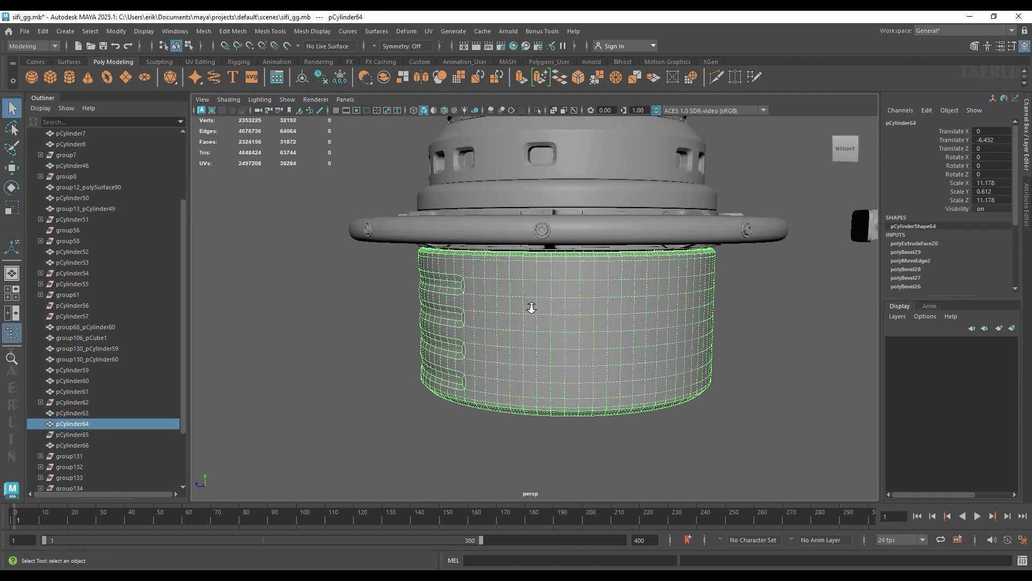
{"action": "scroll", "coordinate": [524, 284], "scroll_direction": "up", "scroll_amount": 2}
{"action": "key", "text": "F10"}
Select a rectangular edge path on the cylinder's side for the front panel.
{"action": "key", "text": "1"}
{"action": "left_click", "coordinate": [471, 264]}
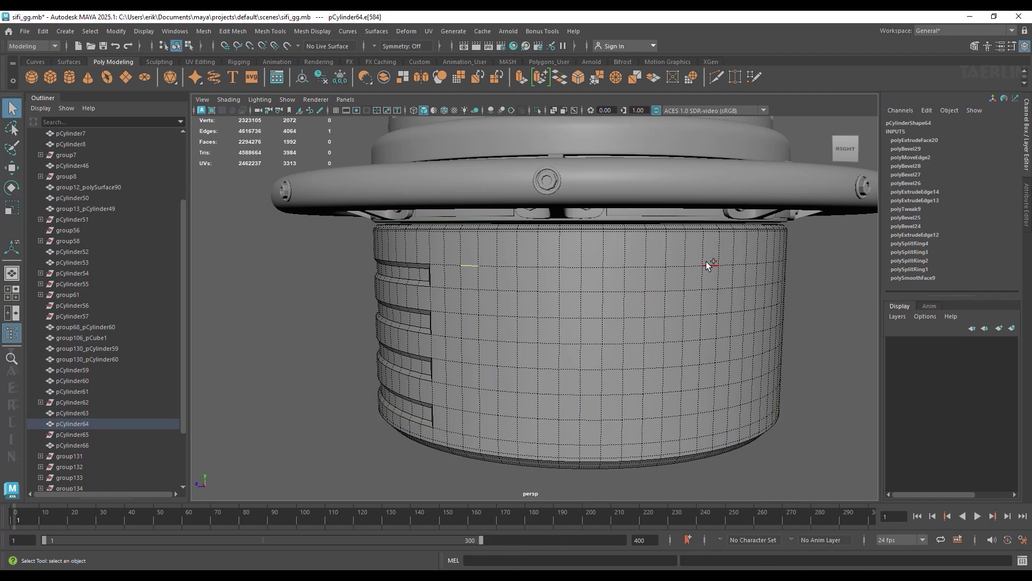
{"action": "double_click", "coordinate": [711, 262], "text": "shift"}
{"action": "double_click", "coordinate": [715, 430], "text": "shift"}
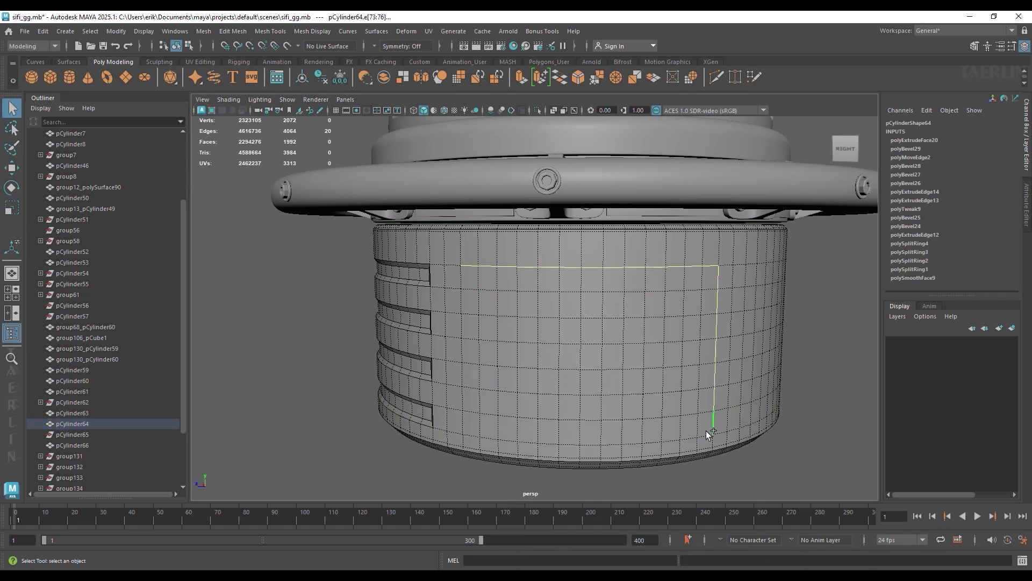
{"action": "double_click", "coordinate": [469, 435], "text": "shift"}
{"action": "double_click", "coordinate": [459, 275], "text": "shift"}
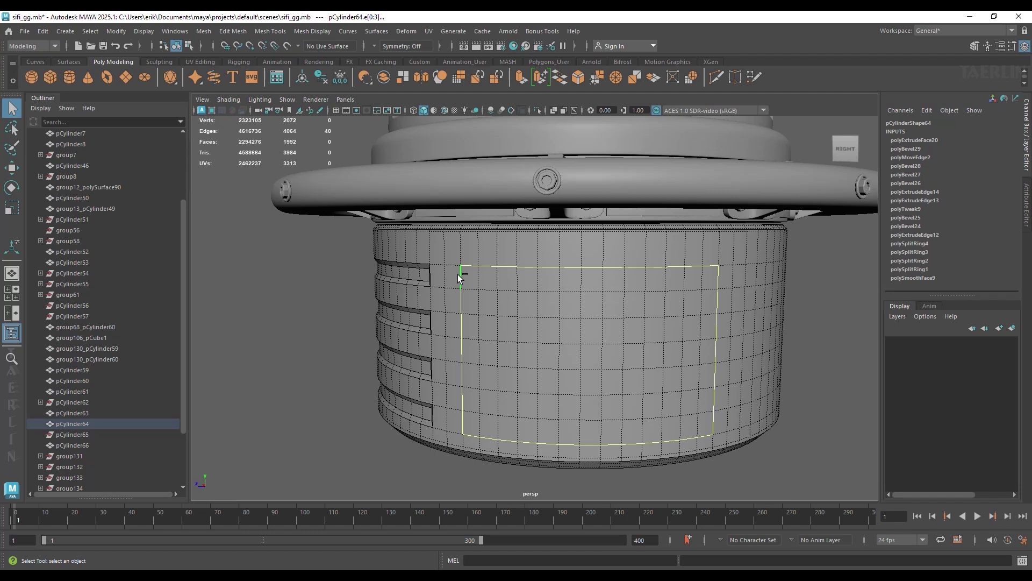
Bevel the rectangular edge path at fraction 0.15 with Uniform mitering.
{"action": "key", "text": "ctrl+b"}
{"action": "scroll", "coordinate": [800, 378], "scroll_direction": "up", "scroll_amount": 3}
{"action": "left_click_drag", "start_coordinate": [735, 355], "coordinate": [710, 357]}
{"action": "left_click", "coordinate": [762, 384]}
{"action": "left_click", "coordinate": [780, 402]}
{"action": "scroll", "coordinate": [515, 243], "scroll_direction": "up", "scroll_amount": 2}
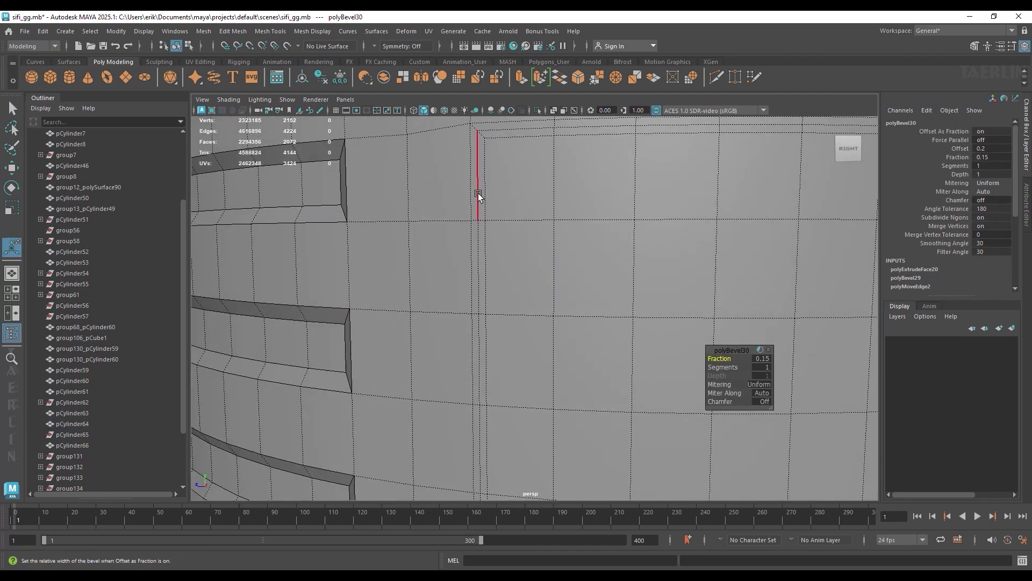
{"action": "scroll", "coordinate": [477, 196], "scroll_direction": "down", "scroll_amount": 5}
Slide the panel border edges into place with Transform Component.
{"action": "right_click", "coordinate": [667, 297], "text": "shift"}
{"action": "right_click_drag", "start_coordinate": [667, 297], "coordinate": [664, 471], "text": "shift"}
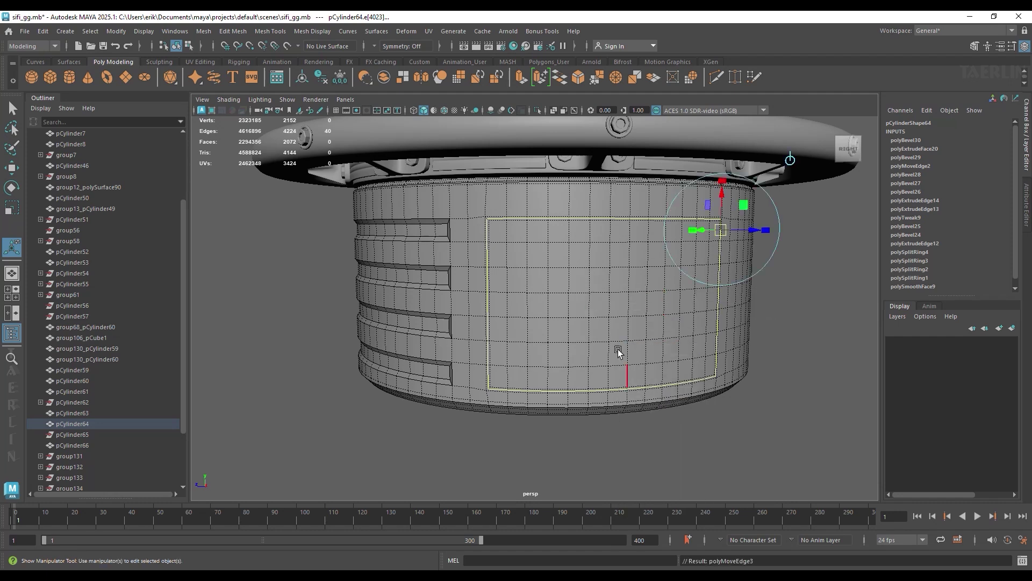
{"action": "scroll", "coordinate": [699, 323], "scroll_direction": "up", "scroll_amount": 3}
{"action": "left_click_drag", "start_coordinate": [742, 343], "coordinate": [707, 341]}
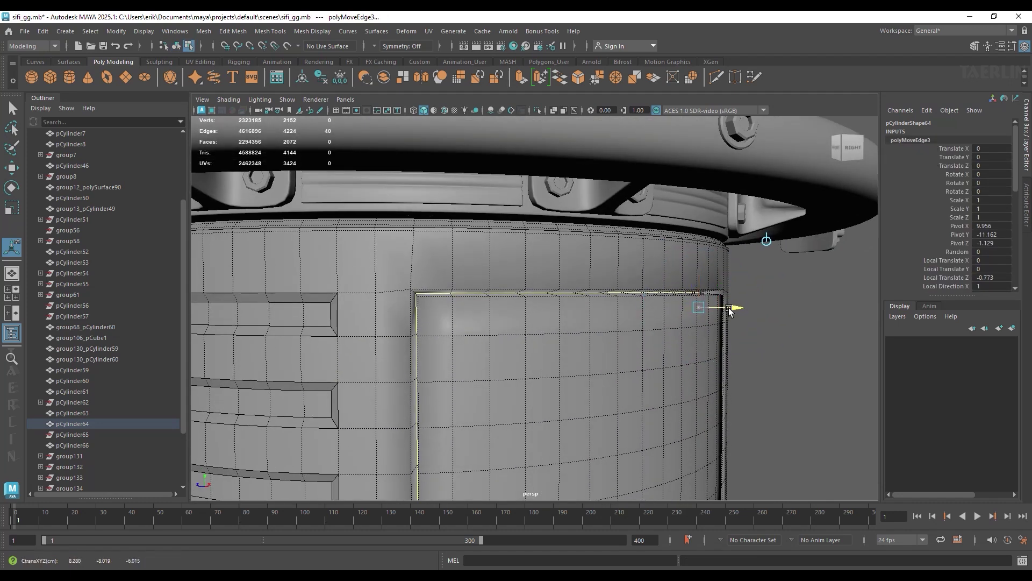
Bevel the panel border loop with chamfer off, Uniform mitering, fraction 0.1, and select the inner face strips.
{"action": "double_click", "coordinate": [441, 288]}
{"action": "left_click_drag", "start_coordinate": [427, 325], "coordinate": [319, 468], "text": "alt"}
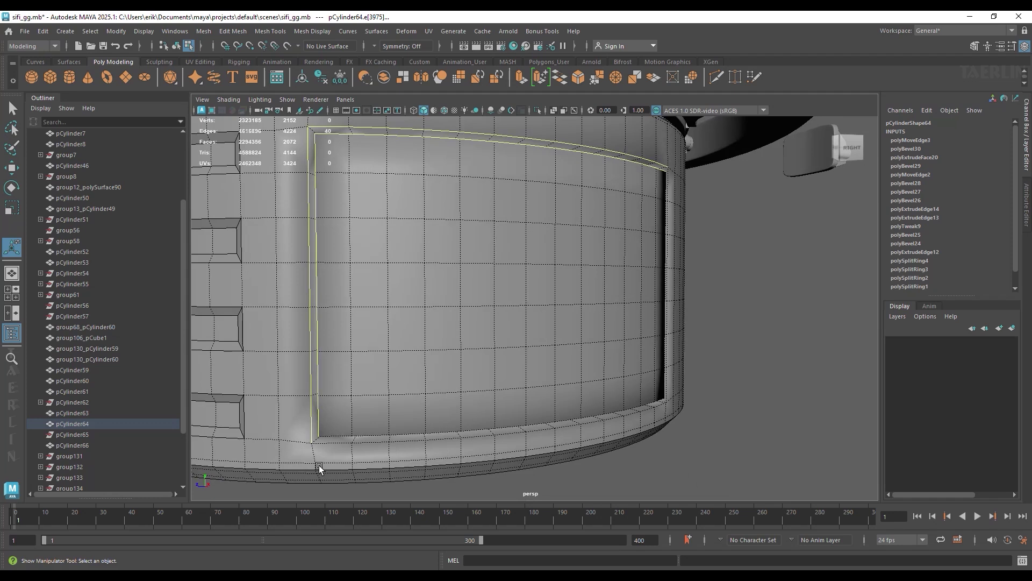
{"action": "left_click_drag", "start_coordinate": [547, 382], "coordinate": [514, 421], "text": "alt"}
{"action": "right_click_drag", "start_coordinate": [469, 277], "coordinate": [521, 275], "text": "shift"}
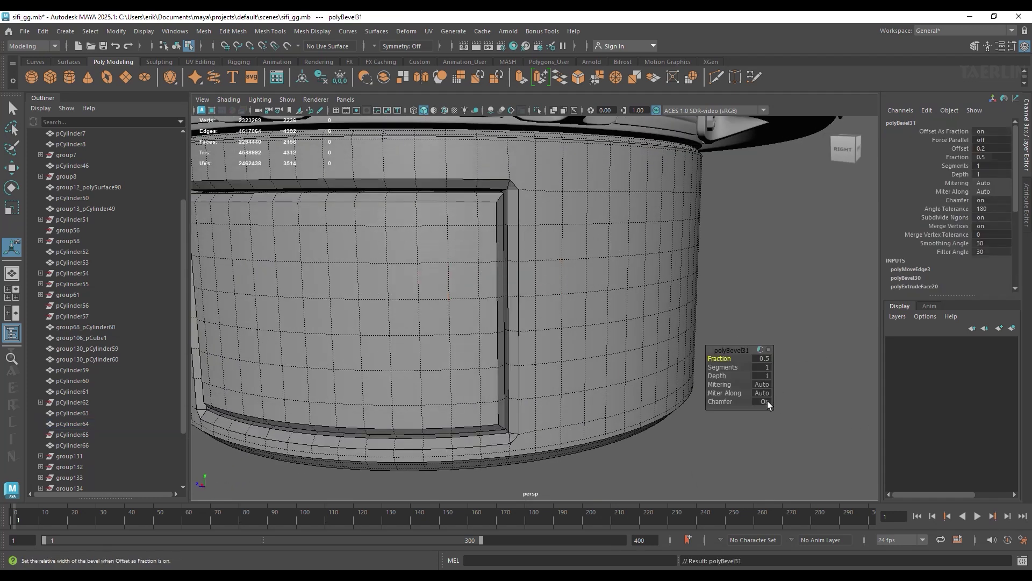
{"action": "left_click", "coordinate": [765, 401]}
{"action": "left_click", "coordinate": [762, 384]}
{"action": "left_click", "coordinate": [833, 402]}
{"action": "left_click_drag", "start_coordinate": [750, 359], "coordinate": [703, 356]}
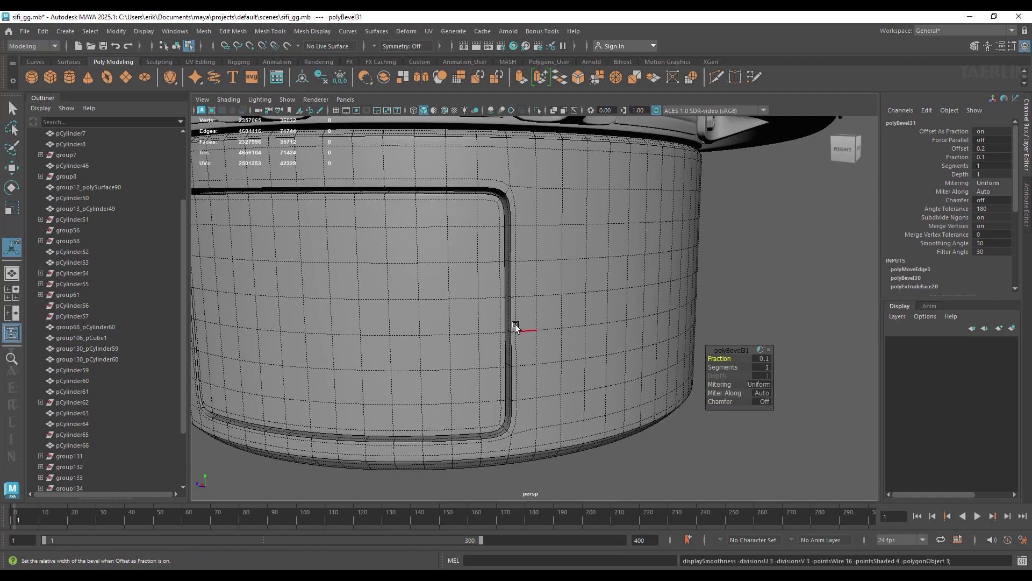
{"action": "scroll", "coordinate": [525, 327], "scroll_direction": "down", "scroll_amount": 5}
{"action": "left_click", "coordinate": [396, 270]}
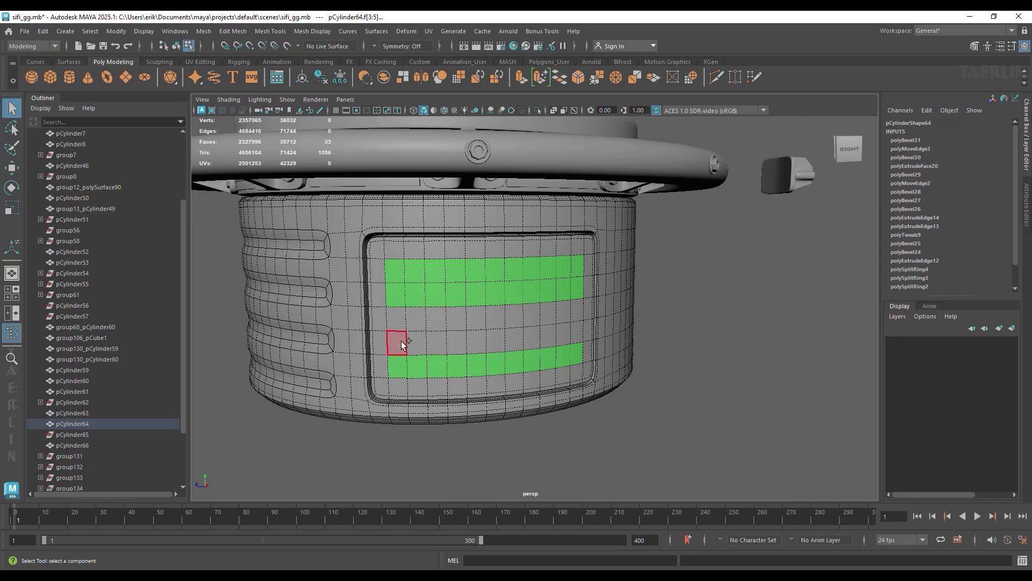
Extrude the two panel face strips with offset 0.039, then orbit to the cylinder's back.
{"action": "key", "text": "ctrl+e"}
{"action": "left_click_drag", "start_coordinate": [726, 375], "coordinate": [749, 375]}
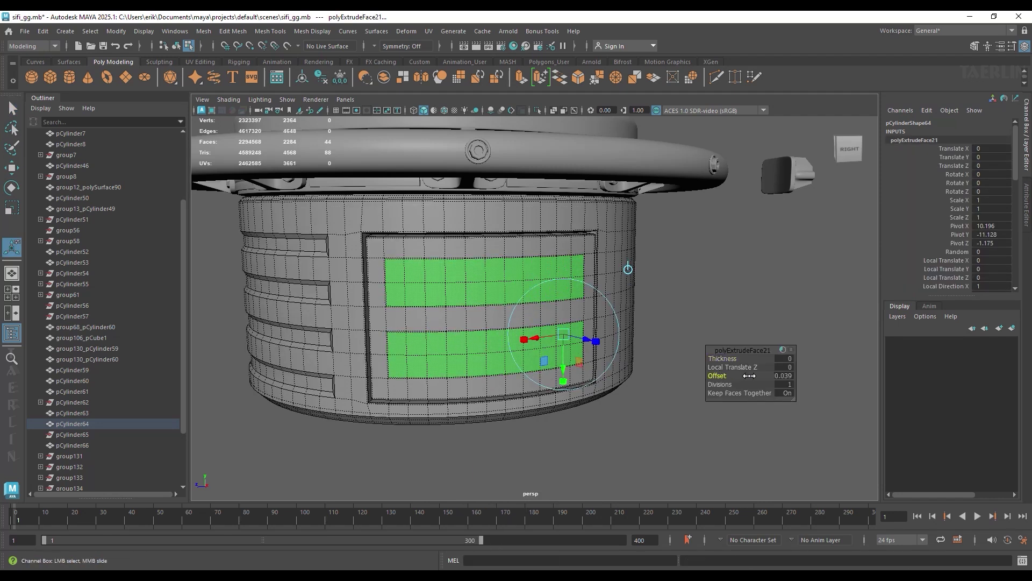
{"action": "key", "text": "F8"}
{"action": "left_click", "coordinate": [564, 449]}
{"action": "mouse_move", "coordinate": [565, 449]}
{"action": "left_mouse_down", "text": "alt"}
{"action": "mouse_move", "coordinate": [639, 374]}
{"action": "mouse_move", "coordinate": [540, 296]}
{"action": "mouse_move", "coordinate": [551, 275]}
{"action": "left_mouse_up", "text": "alt"}
{"action": "left_click", "coordinate": [540, 296]}
Select the face rows on the back of the lower cylinder and frame them.
{"action": "key", "text": "F11"}
{"action": "left_click", "coordinate": [449, 240]}
{"action": "double_click", "coordinate": [579, 243], "text": "shift"}
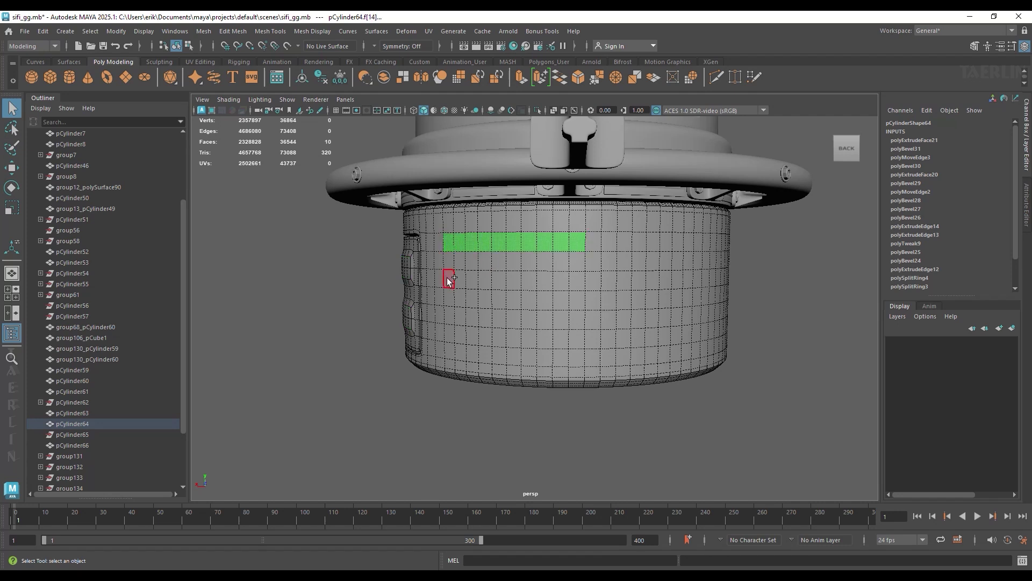
{"action": "double_click", "coordinate": [579, 281], "text": "shift"}
{"action": "key", "text": "ctrl+z"}
{"action": "key", "text": "f"}
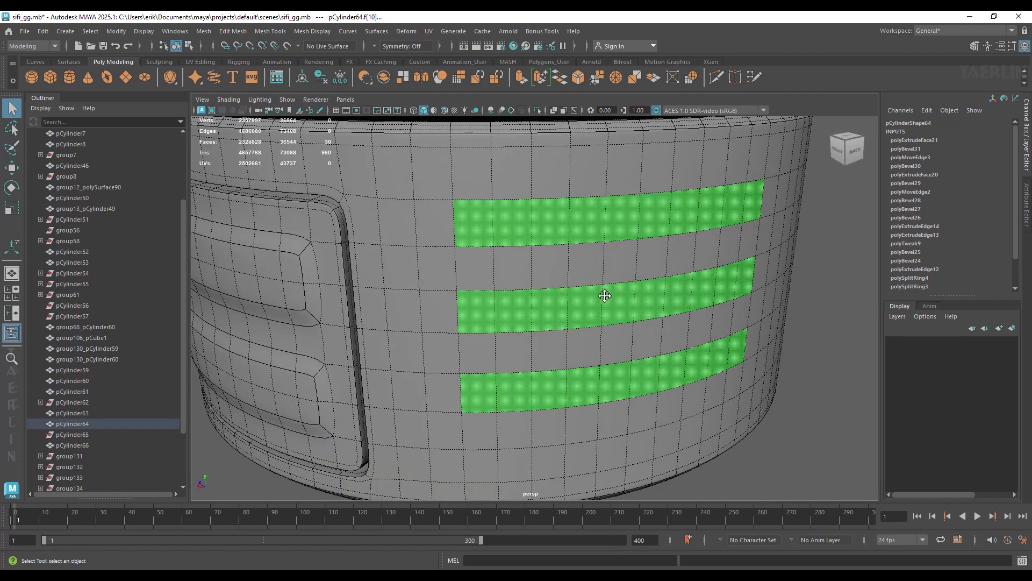
Extrude the face rows repeatedly with offset and negative thickness into deep recessed slots.
{"action": "right_click_drag", "start_coordinate": [592, 289], "coordinate": [588, 242], "text": "shift"}
{"action": "mouse_move", "coordinate": [715, 375]}
{"action": "left_mouse_down"}
{"action": "mouse_move", "coordinate": [753, 375]}
{"action": "mouse_move", "coordinate": [661, 359]}
{"action": "left_mouse_up"}
{"action": "right_click_drag", "start_coordinate": [628, 274], "coordinate": [630, 305], "text": "shift"}
{"action": "left_click_drag", "start_coordinate": [723, 376], "coordinate": [839, 380]}
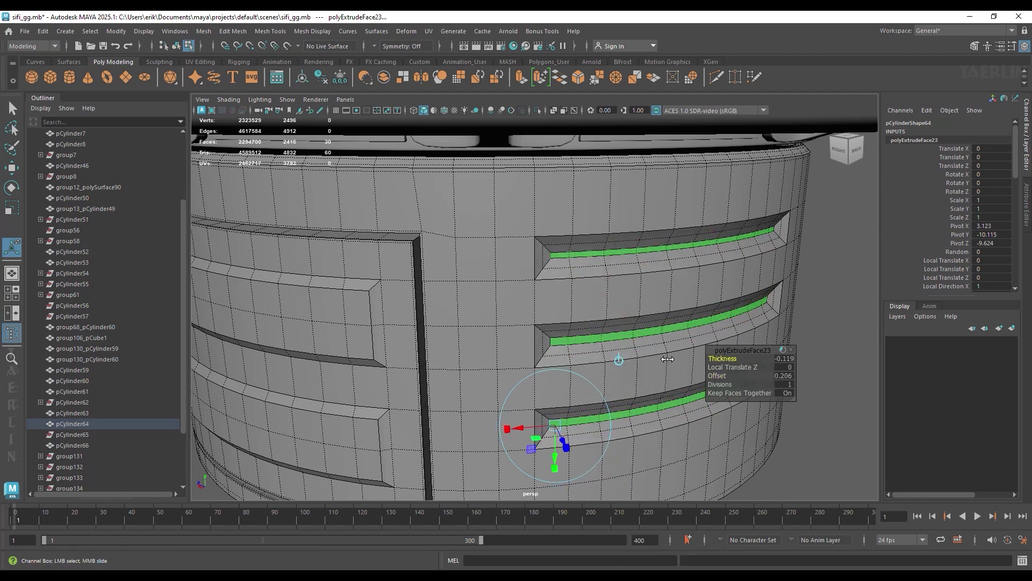
{"action": "key", "text": "ctrl+e"}
{"action": "left_click_drag", "start_coordinate": [722, 363], "coordinate": [423, 321]}
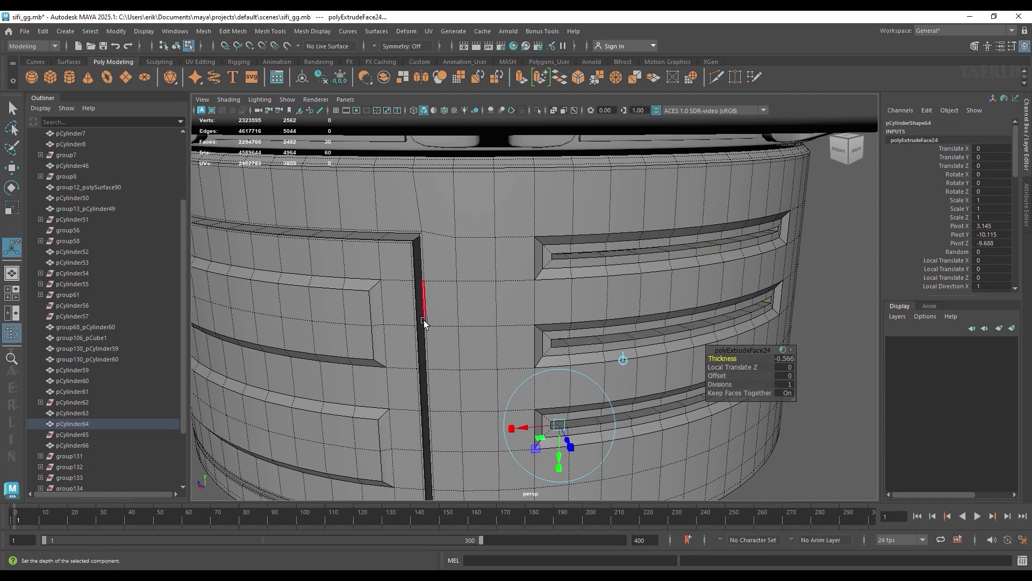
{"action": "left_click", "coordinate": [425, 323]}
Select the edge loops around the top, middle and bottom vent slots.
{"action": "key", "text": "3"}
{"action": "scroll", "coordinate": [540, 222], "scroll_direction": "up", "scroll_amount": 3}
{"action": "scroll", "coordinate": [461, 203], "scroll_direction": "up", "scroll_amount": 2}
{"action": "scroll", "coordinate": [462, 206], "scroll_direction": "up", "scroll_amount": 1}
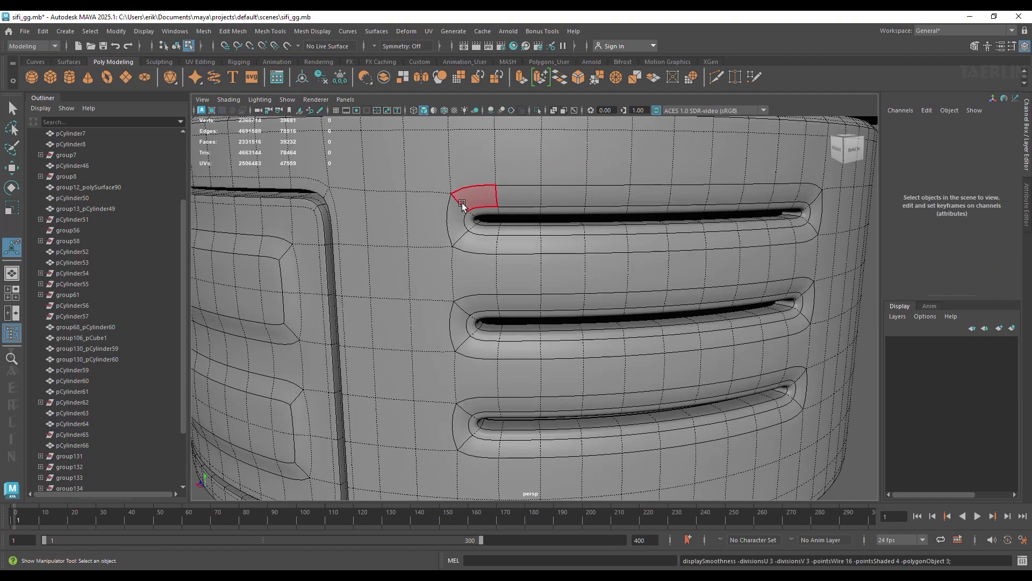
{"action": "right_click_drag", "start_coordinate": [462, 206], "coordinate": [459, 183]}
{"action": "key", "text": "1"}
{"action": "double_click", "coordinate": [486, 197]}
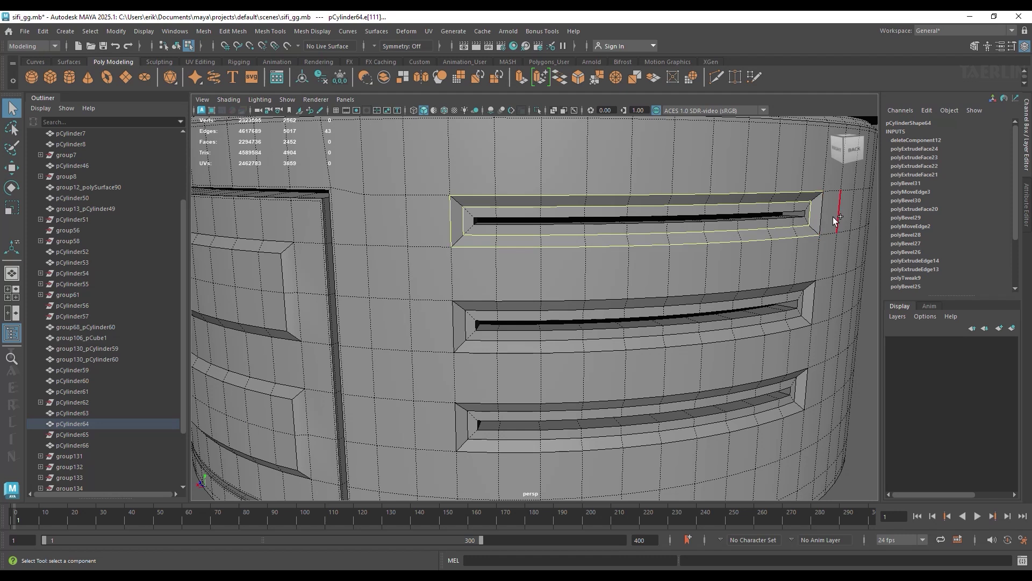
{"action": "double_click", "coordinate": [769, 310], "text": "shift"}
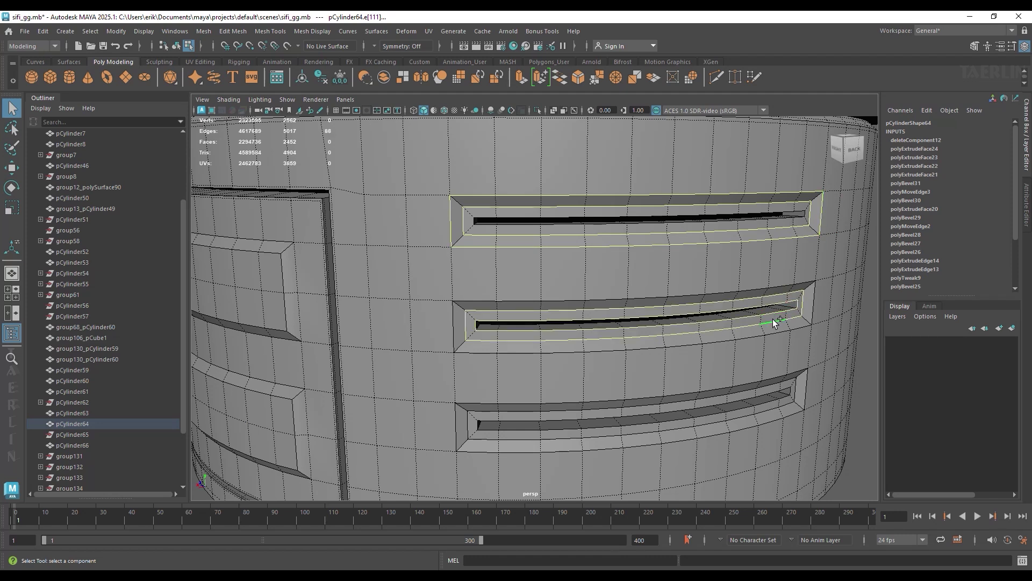
{"action": "double_click", "coordinate": [523, 437], "text": "shift"}
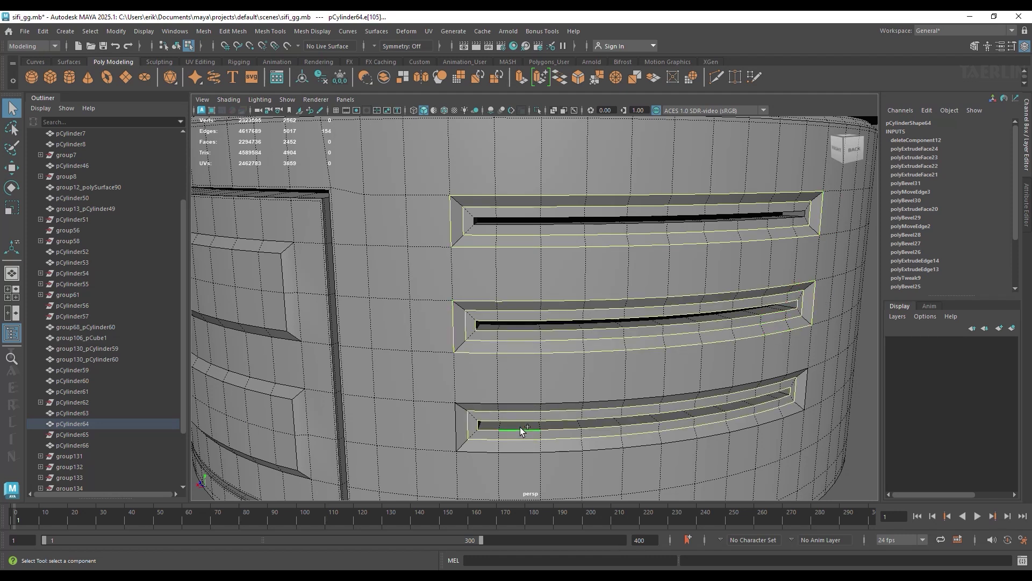
Bevel the slot rim edges at fraction 0.5 and preview the smoothed result.
{"action": "right_click", "coordinate": [744, 350], "text": "shift"}
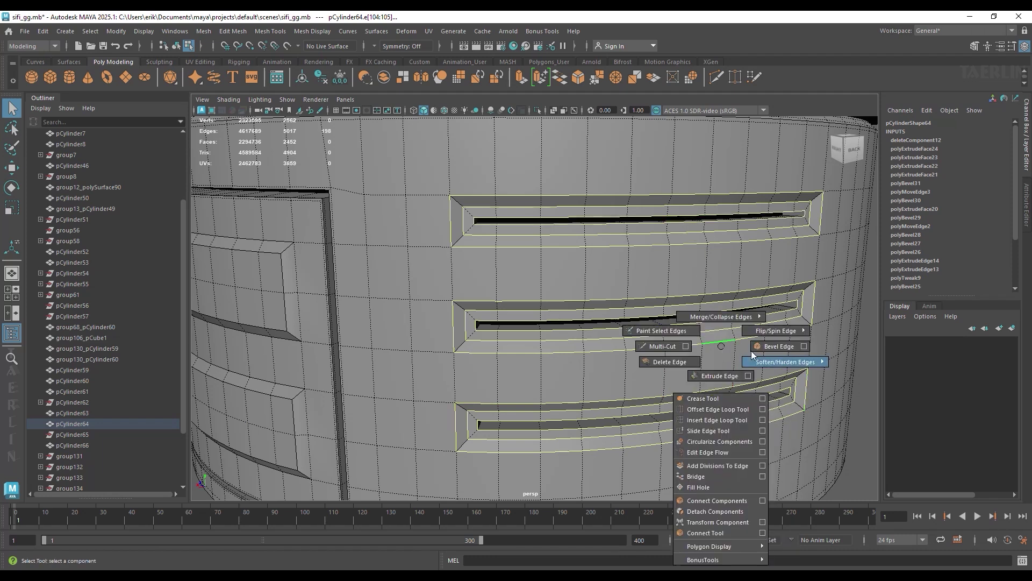
{"action": "right_click_drag", "start_coordinate": [726, 343], "coordinate": [774, 359], "text": "shift"}
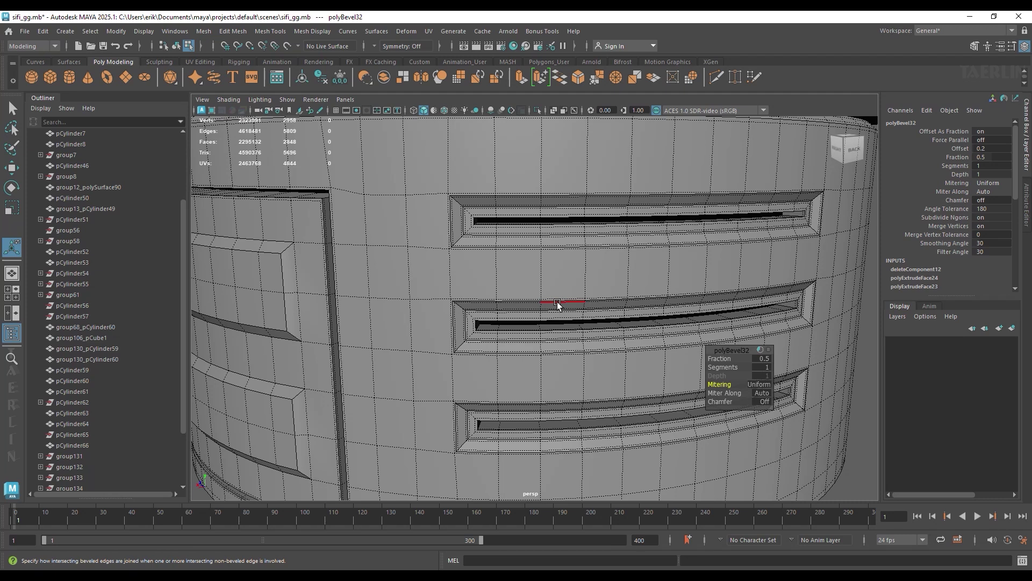
{"action": "key", "text": "3"}
{"action": "left_click", "coordinate": [553, 253]}
{"action": "mouse_move", "coordinate": [554, 253]}
{"action": "left_mouse_down", "text": "alt"}
{"action": "mouse_move", "coordinate": [621, 356]}
{"action": "mouse_move", "coordinate": [769, 290]}
{"action": "mouse_move", "coordinate": [530, 341]}
{"action": "mouse_move", "coordinate": [553, 341]}
{"action": "mouse_move", "coordinate": [531, 350]}
{"action": "left_mouse_up", "text": "alt"}
Pick faces on the side of the lower cylinder for the next strips.
{"action": "left_click", "coordinate": [553, 279]}
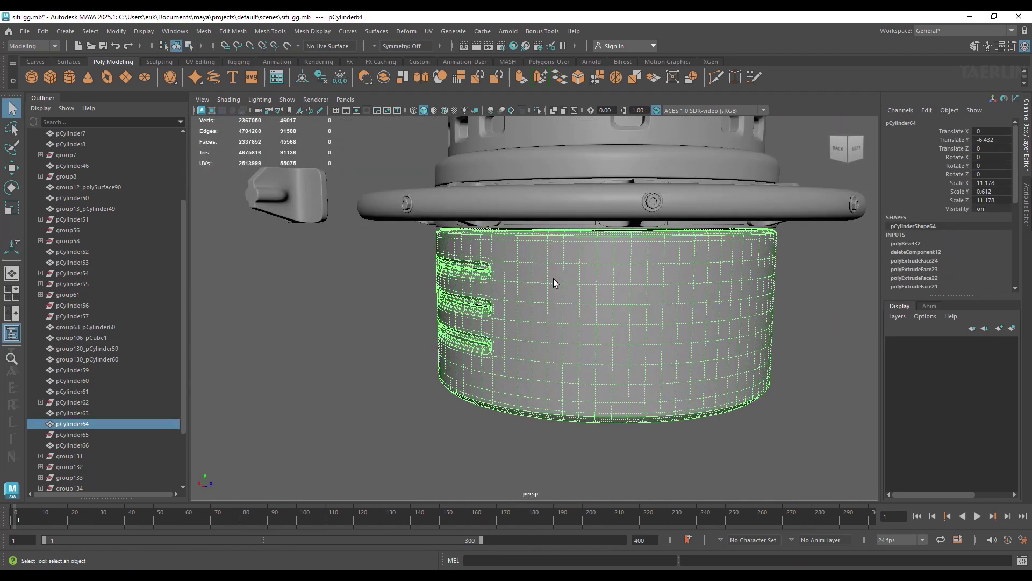
{"action": "key", "text": "F11"}
{"action": "left_click", "coordinate": [526, 272]}
{"action": "left_click_drag", "start_coordinate": [526, 272], "coordinate": [661, 273], "text": "alt"}
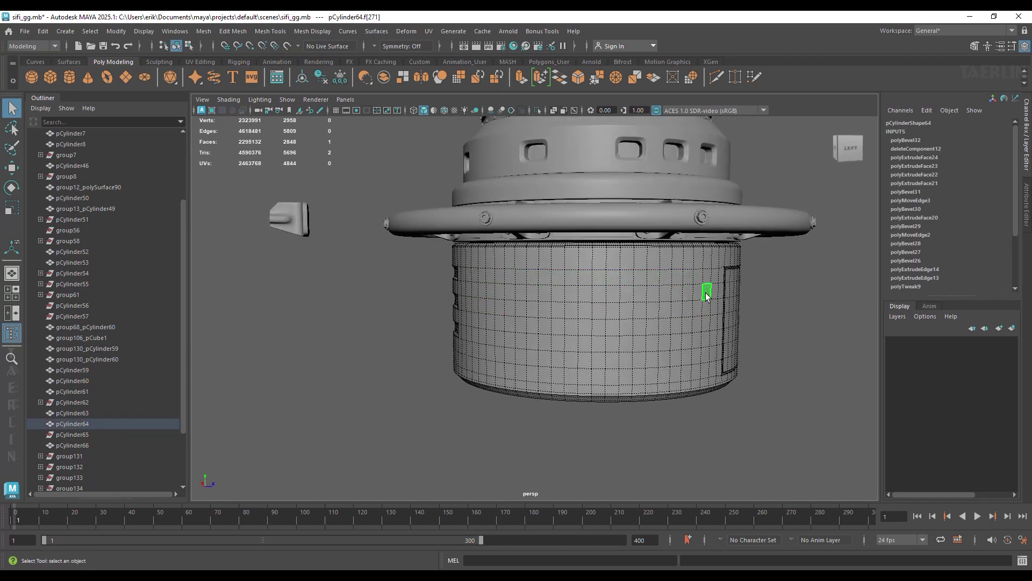
{"action": "key", "text": "ctrl+z"}
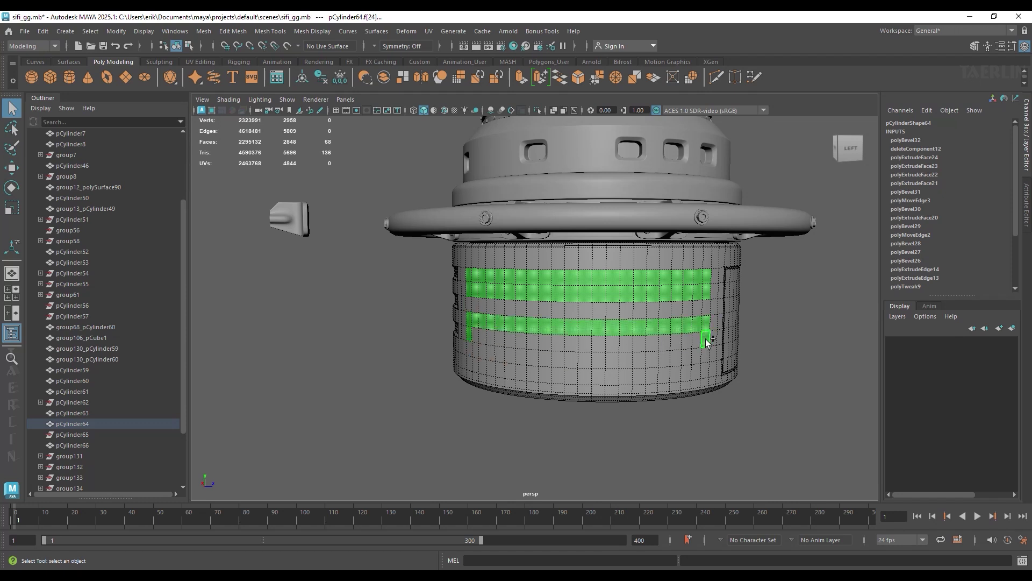
Extrude the two side face rows with Offset 0.387 and Thickness -0.307.
{"action": "scroll", "coordinate": [613, 292], "scroll_direction": "up", "scroll_amount": 2}
{"action": "key", "text": "ctrl+e"}
{"action": "scroll", "coordinate": [613, 293], "scroll_direction": "up", "scroll_amount": 3}
{"action": "left_click_drag", "start_coordinate": [807, 380], "coordinate": [855, 381]}
{"action": "left_click", "coordinate": [723, 359]}
{"action": "mouse_move", "coordinate": [723, 359]}
{"action": "left_mouse_down"}
{"action": "mouse_move", "coordinate": [544, 359]}
{"action": "mouse_move", "coordinate": [561, 359]}
{"action": "left_mouse_up"}
{"action": "left_click_drag", "start_coordinate": [703, 290], "coordinate": [729, 299], "text": "alt"}
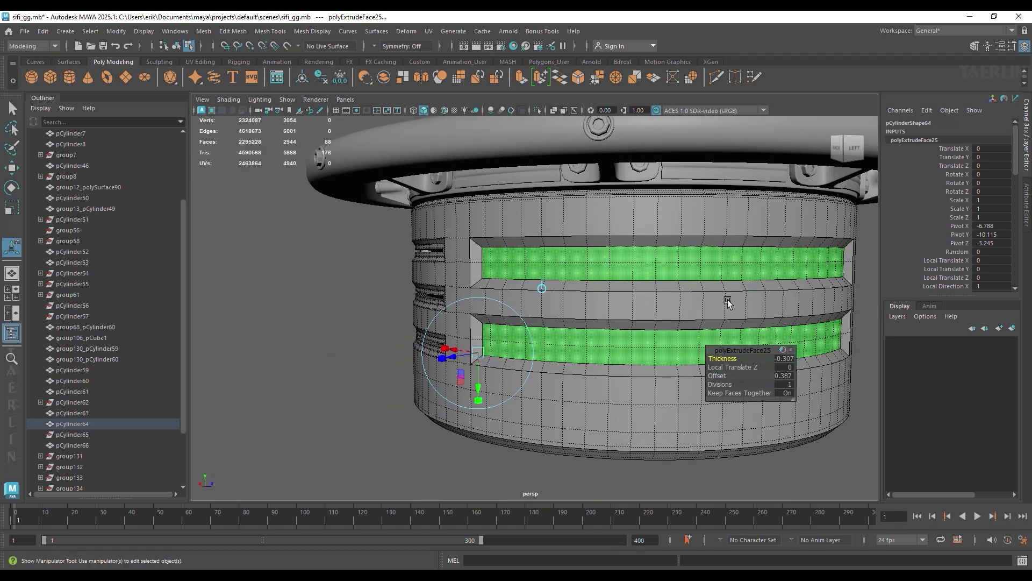
{"action": "scroll", "coordinate": [604, 289], "scroll_direction": "down", "scroll_amount": 2}
{"action": "key", "text": "q"}
Select the top and bottom edge loops of both inset bands.
{"action": "key", "text": "F10"}
{"action": "double_click", "coordinate": [520, 263]}
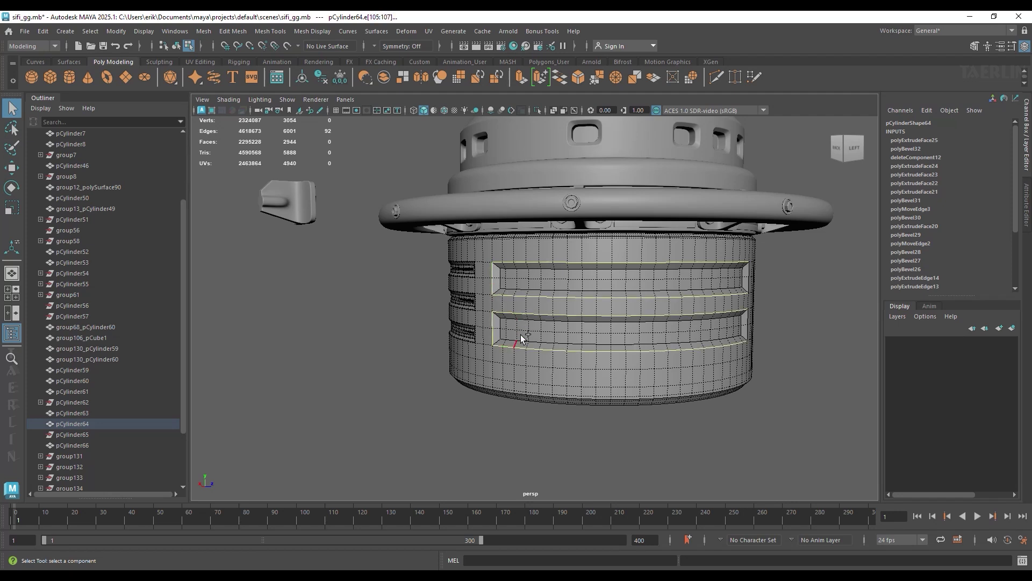
{"action": "left_click_drag", "start_coordinate": [524, 337], "coordinate": [592, 344], "text": "alt"}
{"action": "scroll", "coordinate": [655, 352], "scroll_direction": "up", "scroll_amount": 3}
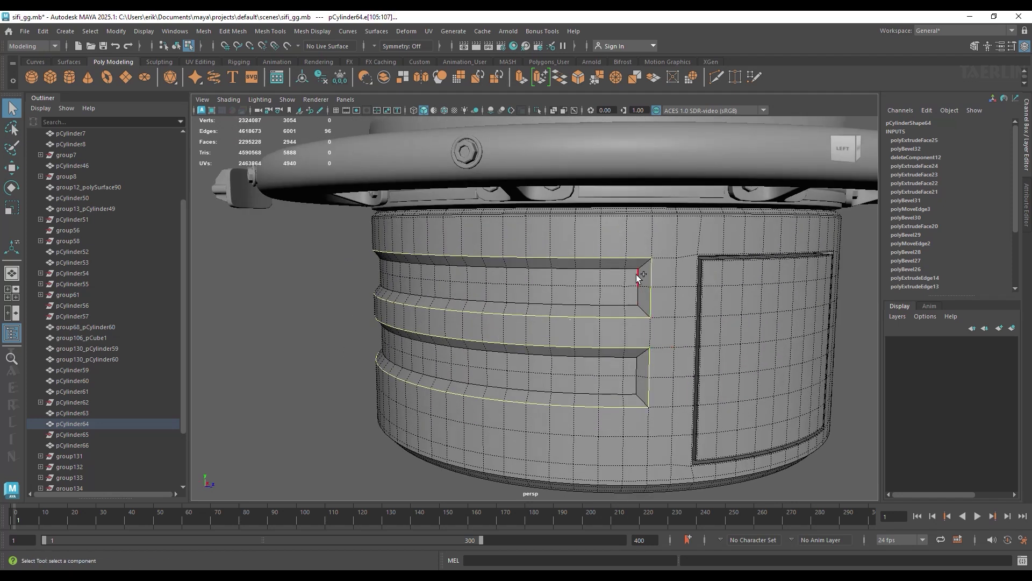
{"action": "double_click", "coordinate": [626, 307], "text": "shift"}
{"action": "double_click", "coordinate": [613, 272], "text": "shift"}
{"action": "left_click_drag", "start_coordinate": [613, 272], "coordinate": [493, 276], "text": "alt"}
{"action": "double_click", "coordinate": [500, 368], "text": "shift"}
{"action": "double_click", "coordinate": [491, 331], "text": "shift"}
Bevel the band borders at 0.5 with Chamfer off and Uniform mitering.
{"action": "left_click_drag", "start_coordinate": [816, 345], "coordinate": [699, 350], "text": "alt"}
{"action": "right_click_drag", "start_coordinate": [662, 346], "coordinate": [726, 347], "text": "shift"}
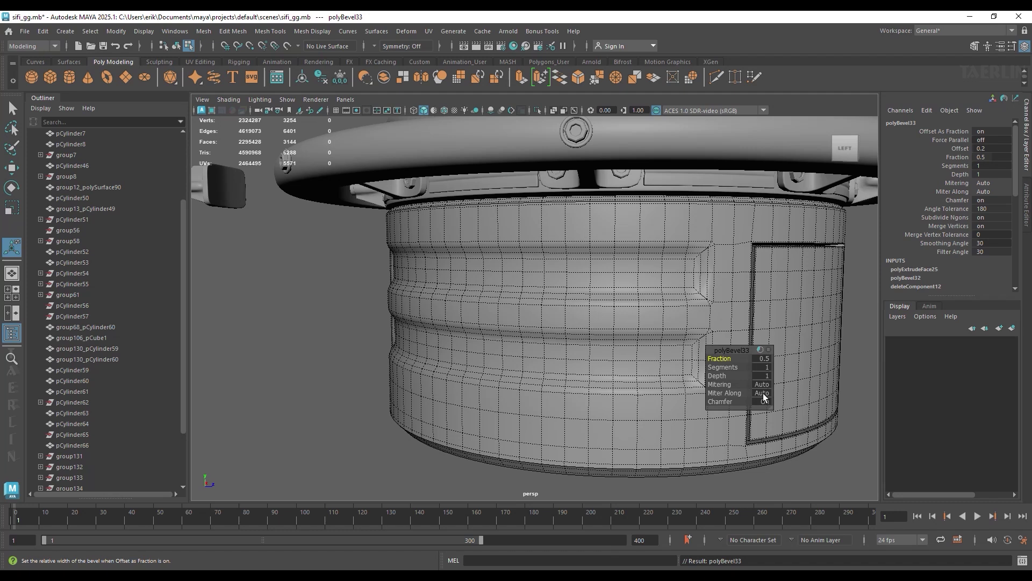
{"action": "left_click", "coordinate": [764, 401]}
{"action": "left_click", "coordinate": [790, 406]}
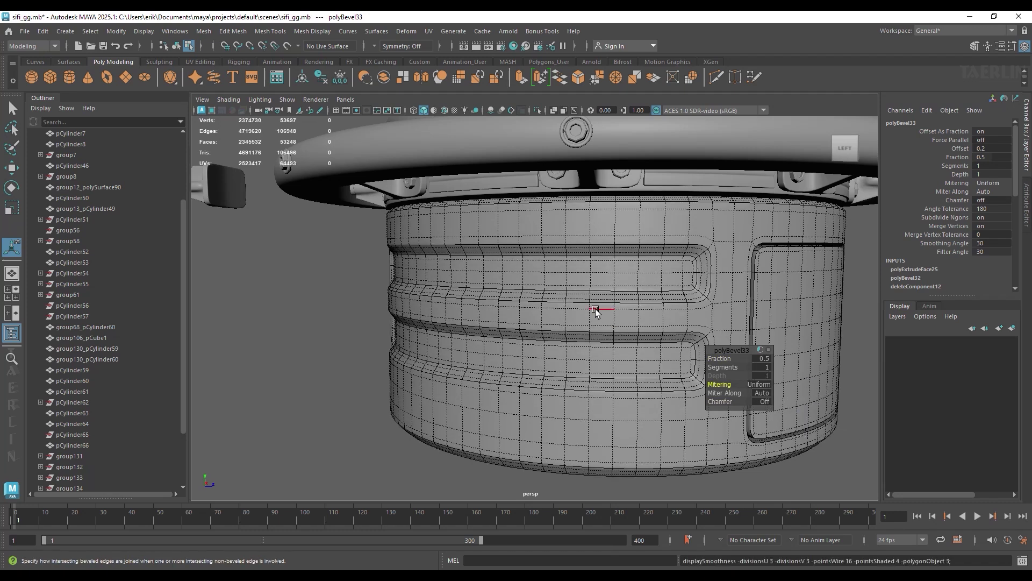
{"action": "scroll", "coordinate": [596, 312], "scroll_direction": "down", "scroll_amount": 3}
{"action": "right_click_drag", "start_coordinate": [564, 253], "coordinate": [603, 225]}
{"action": "left_click", "coordinate": [373, 382]}
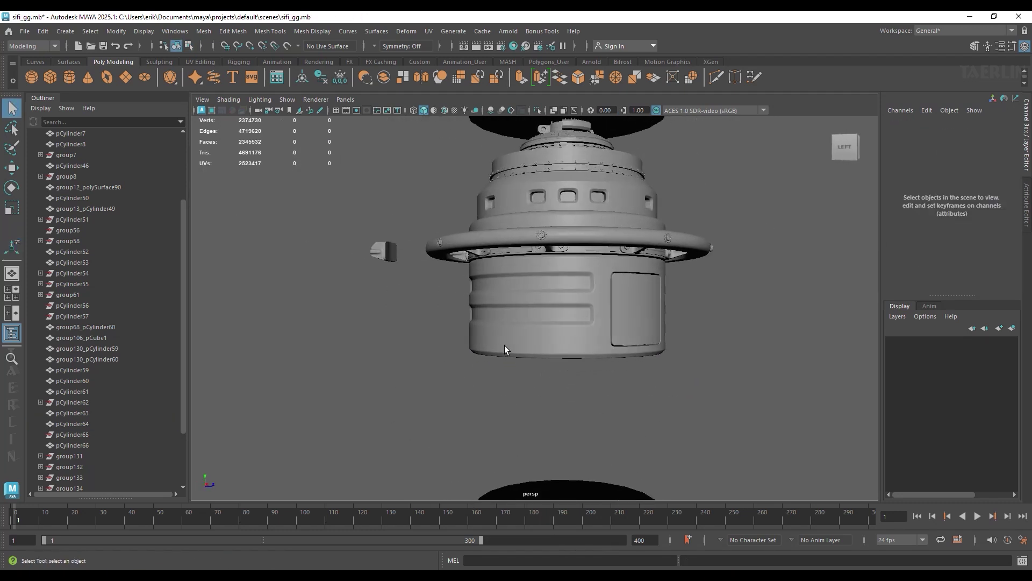
Select the face blocks near the bottom of the lower cylinder for the sockets.
{"action": "left_click", "coordinate": [505, 349]}
{"action": "scroll", "coordinate": [634, 358], "scroll_direction": "up", "scroll_amount": 5}
{"action": "key", "text": "F11"}
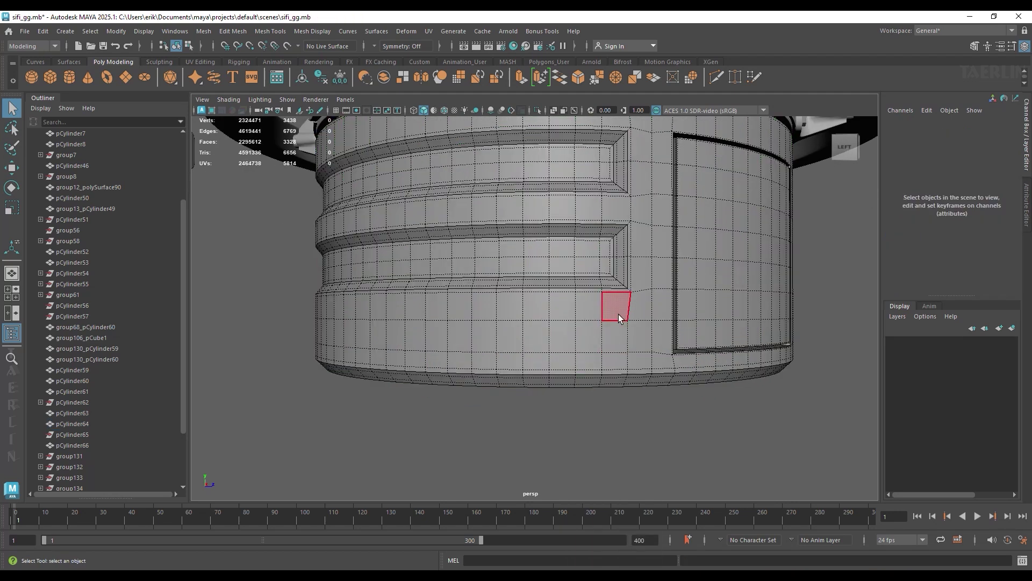
{"action": "left_click", "coordinate": [589, 307]}
{"action": "left_click_drag", "start_coordinate": [592, 306], "coordinate": [619, 338], "text": "shift"}
{"action": "mouse_move", "coordinate": [509, 313]}
{"action": "left_mouse_down", "text": "shift"}
{"action": "mouse_move", "coordinate": [485, 334]}
{"action": "mouse_move", "coordinate": [588, 306]}
{"action": "left_mouse_up", "text": "shift"}
{"action": "left_click", "coordinate": [486, 333], "text": "shift"}
{"action": "left_click", "coordinate": [486, 299], "text": "shift"}
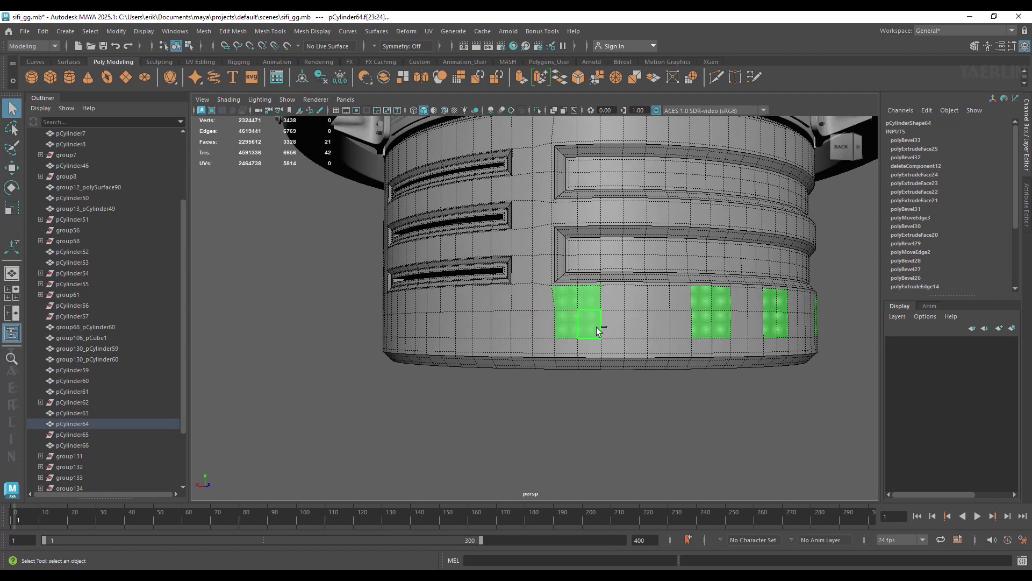
Extrude the face blocks, circularize them into octagons and shrink them radially.
{"action": "right_click_drag", "start_coordinate": [627, 319], "coordinate": [621, 487], "text": "shift"}
{"action": "left_click_drag", "start_coordinate": [629, 317], "coordinate": [635, 325], "text": "alt"}
{"action": "right_click_drag", "start_coordinate": [635, 324], "coordinate": [729, 382], "text": "shift"}
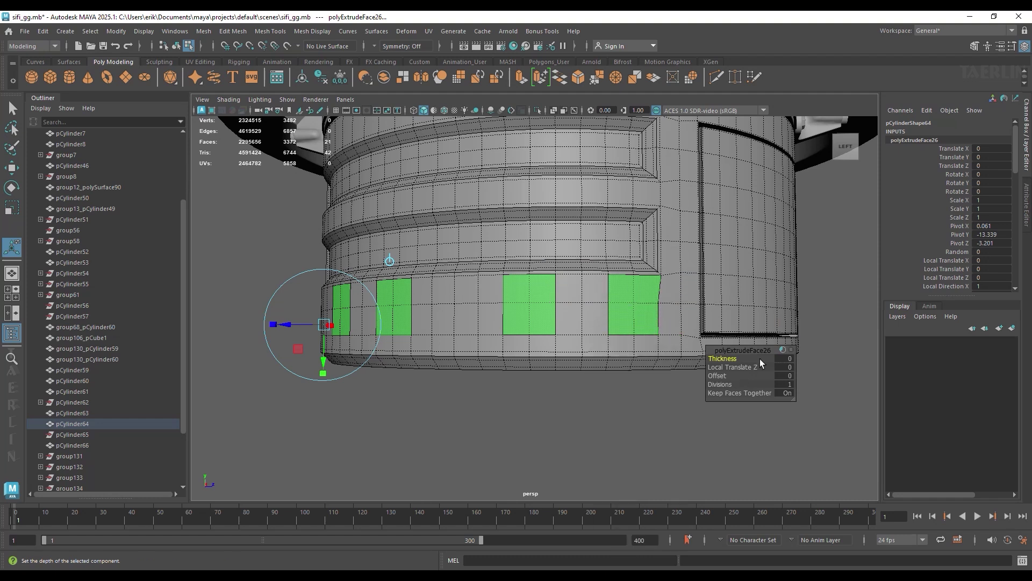
{"action": "right_click_drag", "start_coordinate": [634, 281], "coordinate": [624, 370], "text": "shift"}
{"action": "left_click", "coordinate": [630, 378]}
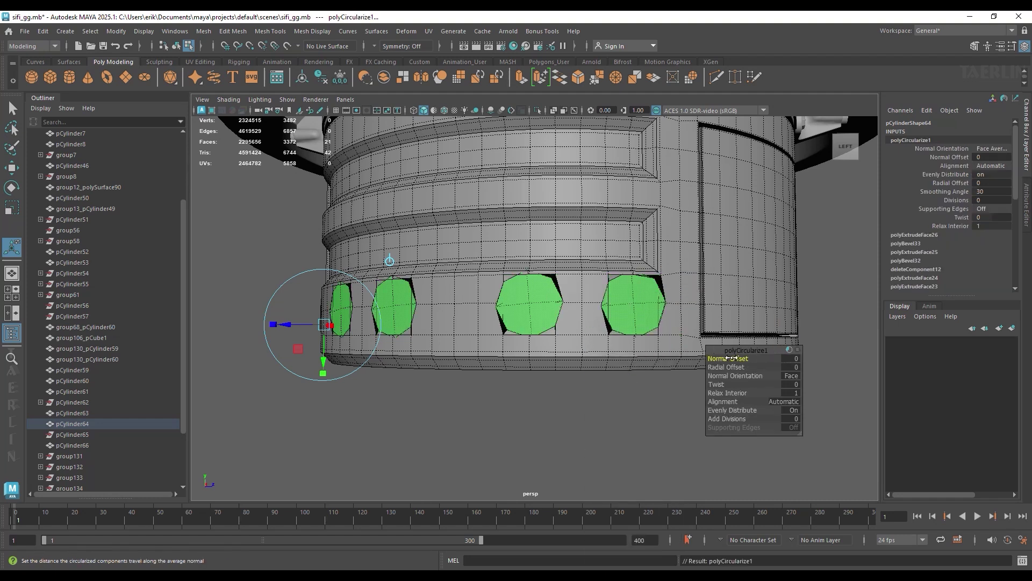
{"action": "left_click_drag", "start_coordinate": [729, 367], "coordinate": [371, 367]}
{"action": "scroll", "coordinate": [556, 347], "scroll_direction": "up", "scroll_amount": 3}
{"action": "scroll", "coordinate": [521, 312], "scroll_direction": "up", "scroll_amount": 3}
Stack several extrusions on the octagonal faces, sinking them slightly.
{"action": "right_click_drag", "start_coordinate": [523, 281], "coordinate": [526, 327], "text": "shift"}
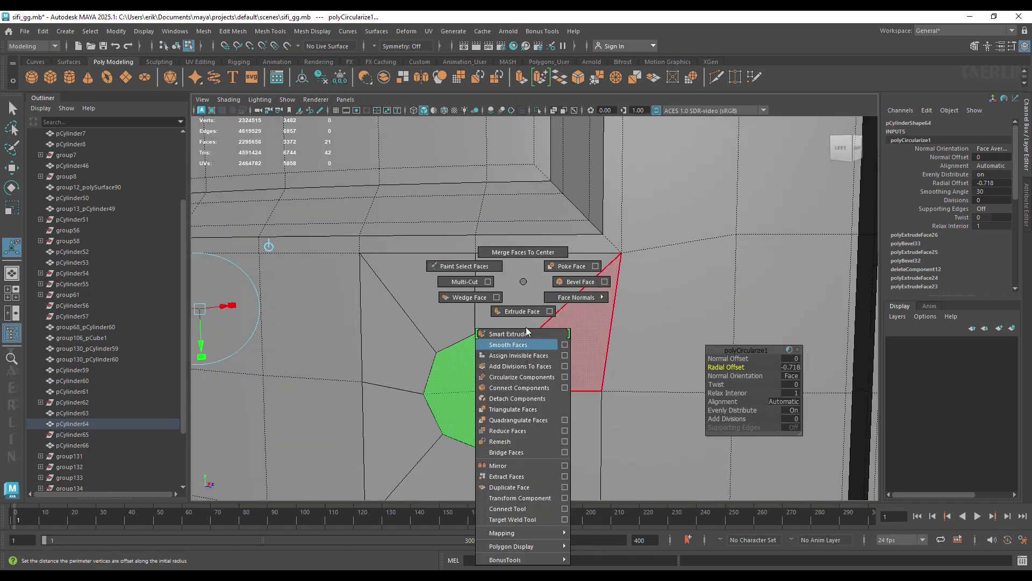
{"action": "left_click", "coordinate": [525, 332]}
{"action": "scroll", "coordinate": [730, 377], "scroll_direction": "up", "scroll_amount": 2}
{"action": "key", "text": "ctrl+e"}
{"action": "left_click_drag", "start_coordinate": [727, 358], "coordinate": [599, 359]}
{"action": "key", "text": "ctrl+e"}
{"action": "key", "text": "ctrl+e"}
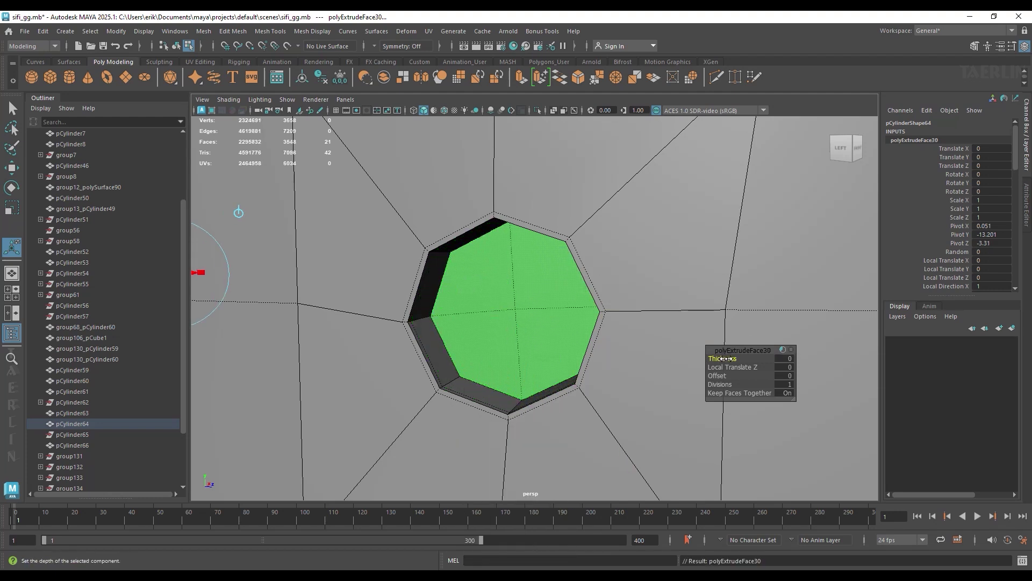
{"action": "key", "text": "ctrl+e"}
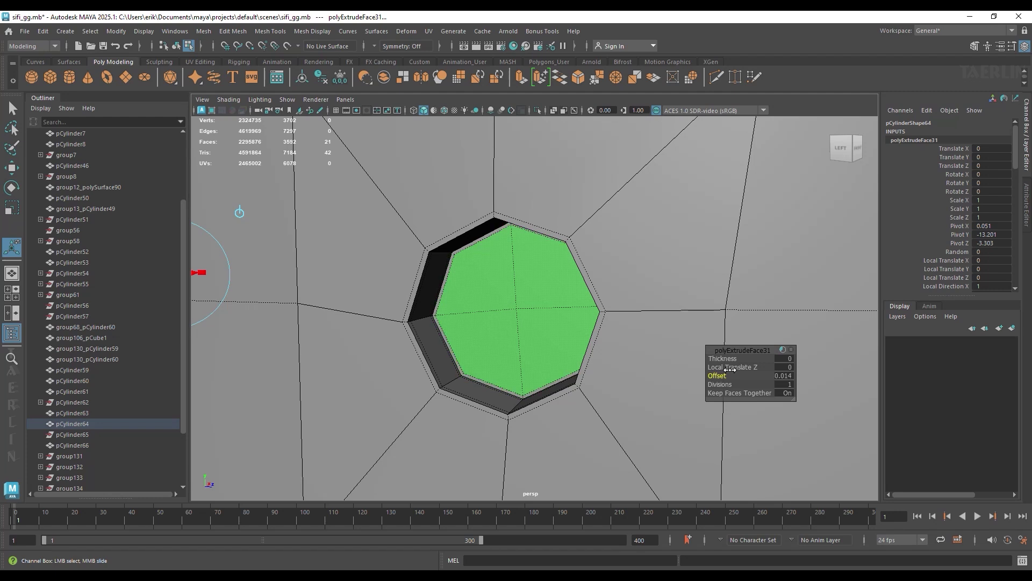
{"action": "right_click_drag", "start_coordinate": [529, 281], "coordinate": [529, 315], "text": "shift"}
{"action": "right_click_drag", "start_coordinate": [556, 281], "coordinate": [560, 306], "text": "shift"}
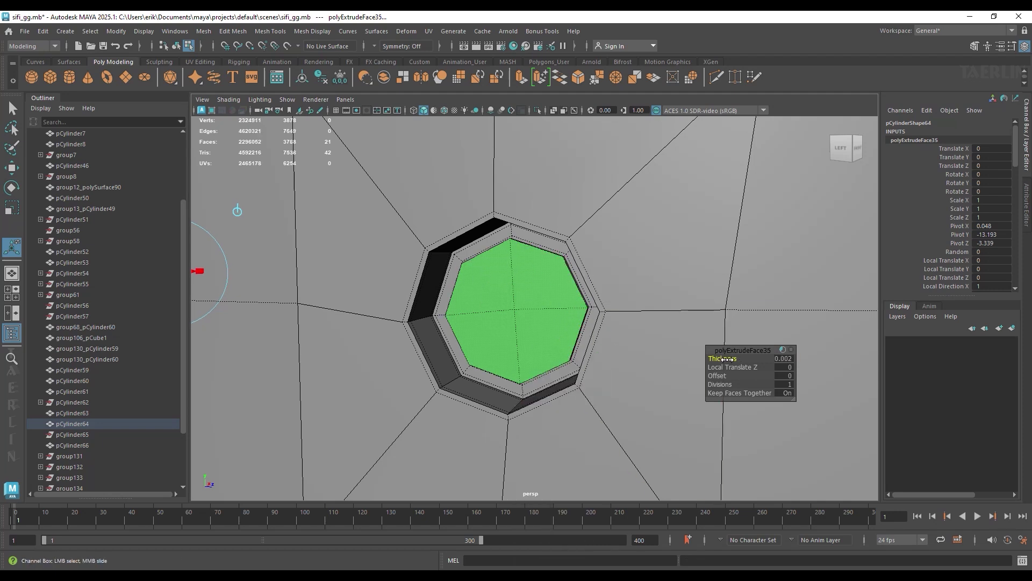
Reduce the octagon extrusion depth and add a slightly inset ring extrusion.
{"action": "scroll", "coordinate": [586, 314], "scroll_direction": "up", "scroll_amount": 5}
{"action": "scroll", "coordinate": [586, 314], "scroll_direction": "down", "scroll_amount": 5}
{"action": "scroll", "coordinate": [654, 308], "scroll_direction": "up", "scroll_amount": 2}
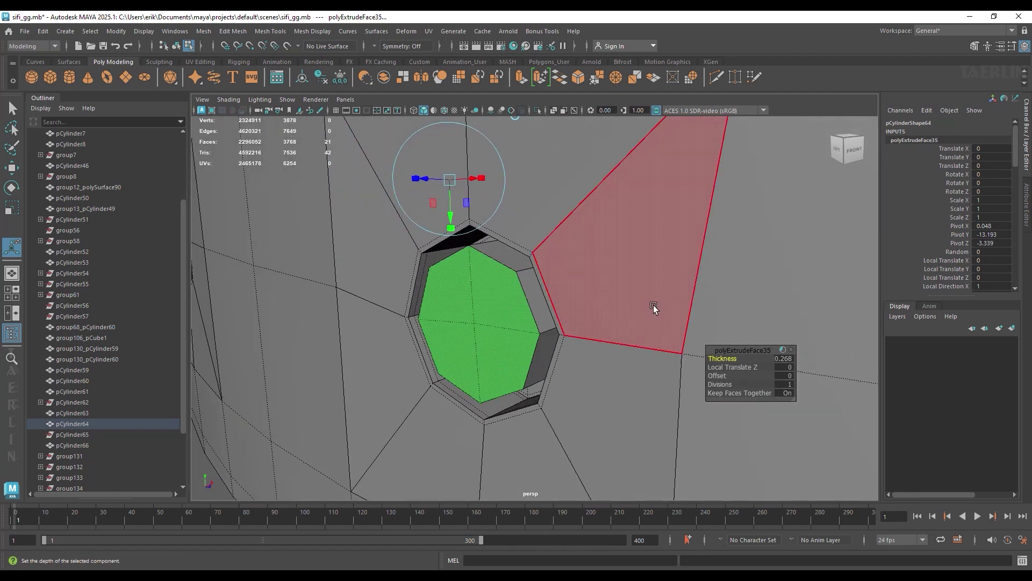
{"action": "left_click_drag", "start_coordinate": [733, 358], "coordinate": [655, 357]}
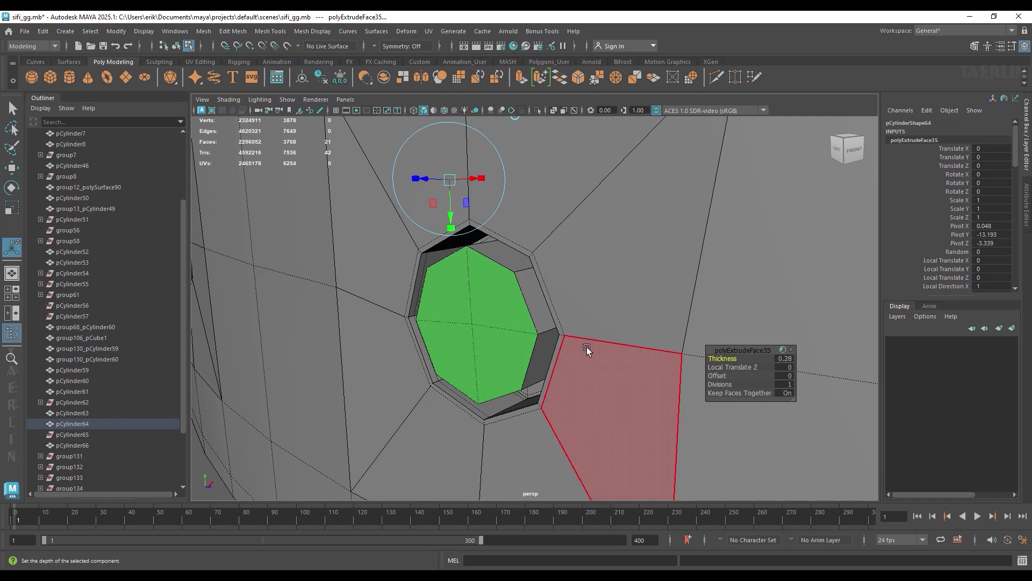
{"action": "right_click_drag", "start_coordinate": [495, 304], "coordinate": [489, 313], "text": "shift"}
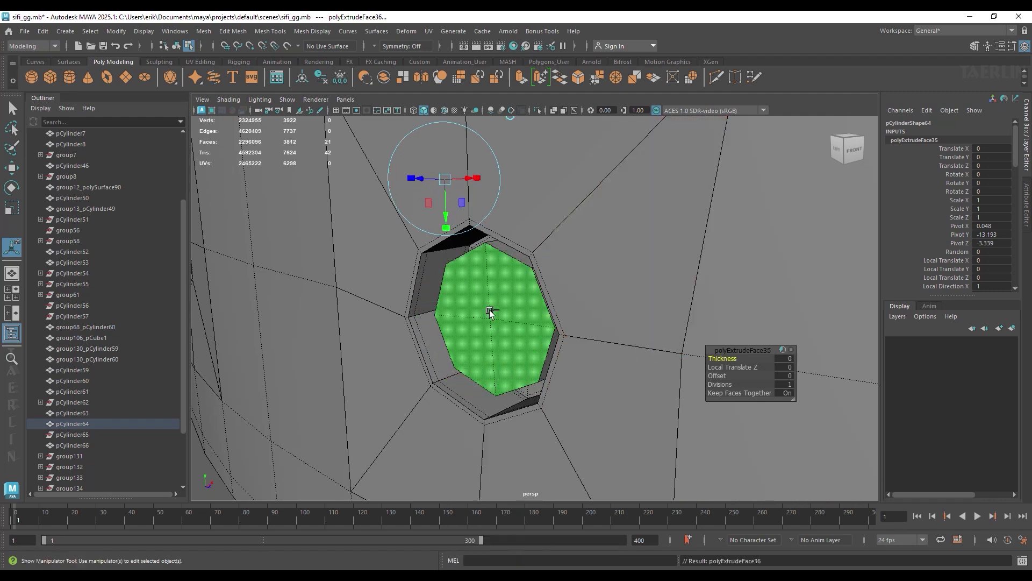
{"action": "mouse_move", "coordinate": [710, 375]}
{"action": "left_mouse_down"}
{"action": "mouse_move", "coordinate": [748, 374]}
{"action": "mouse_move", "coordinate": [750, 358]}
{"action": "left_mouse_up"}
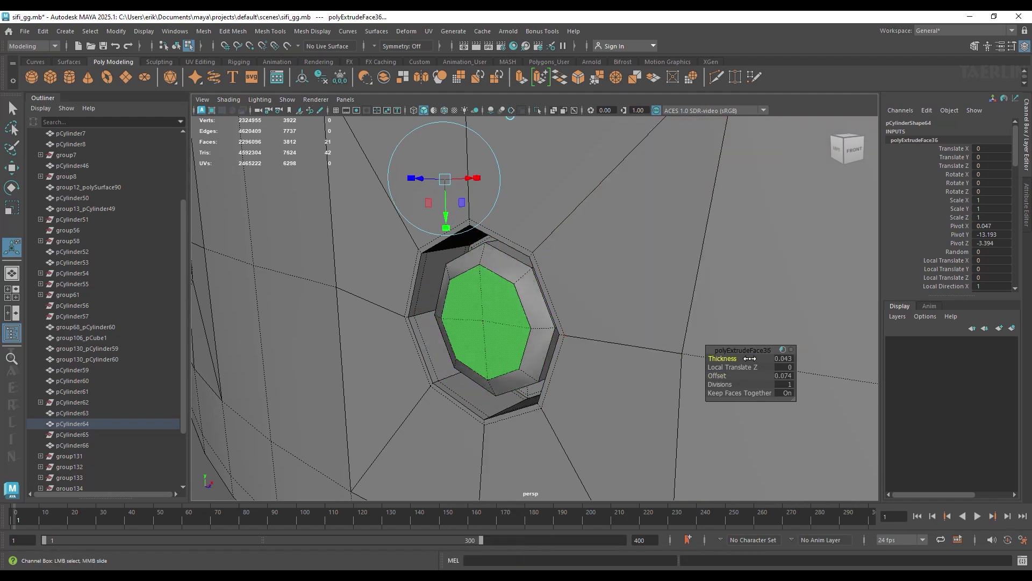
{"action": "right_click_drag", "start_coordinate": [512, 281], "coordinate": [513, 310], "text": "shift"}
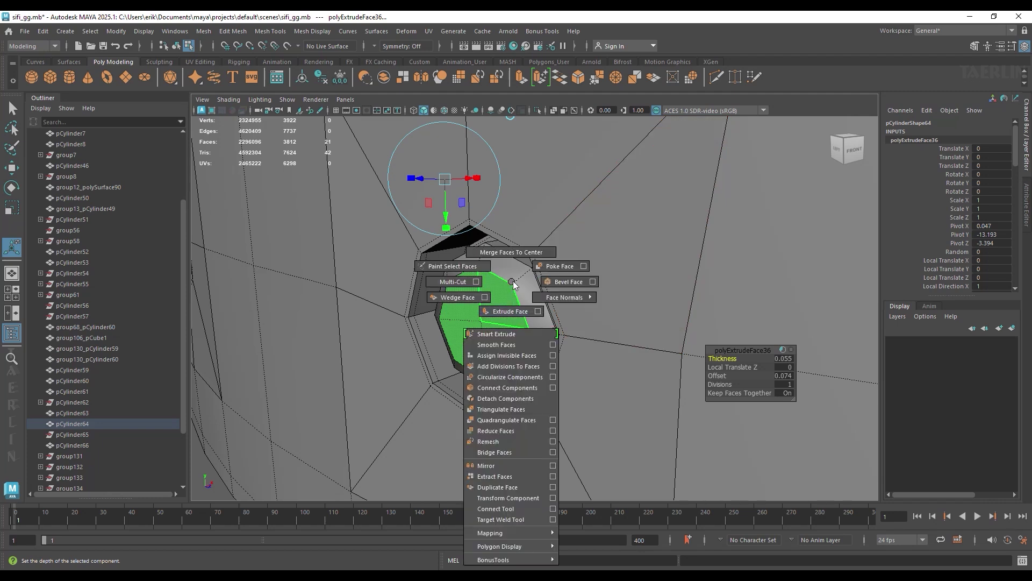
Bevel an inner edge of the socket ring and review it smoothed.
{"action": "key", "text": "q"}
{"action": "key", "text": "F10"}
{"action": "left_click", "coordinate": [521, 311]}
{"action": "right_click_drag", "start_coordinate": [473, 295], "coordinate": [473, 334], "text": "shift"}
{"action": "key", "text": "3"}
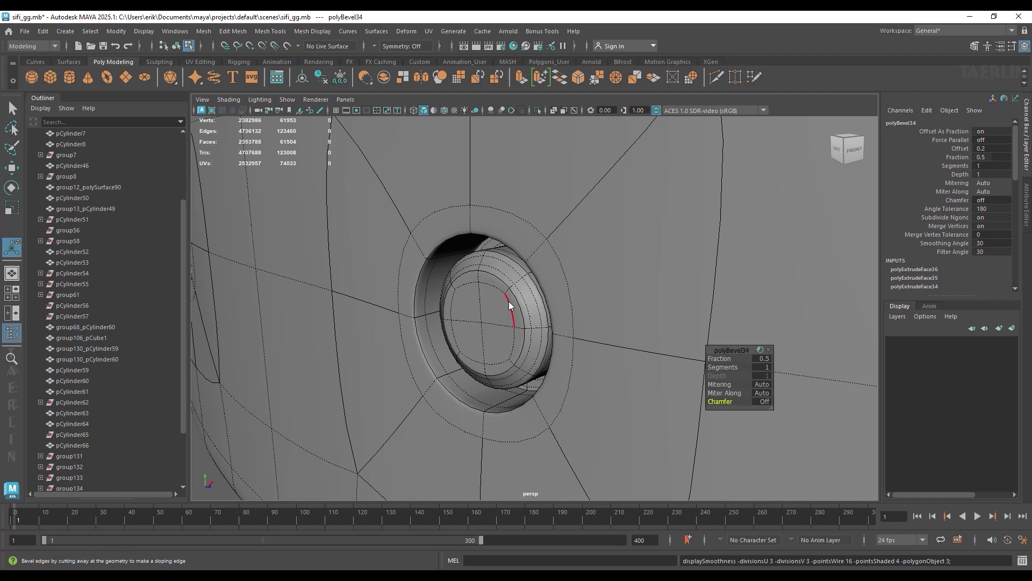
{"action": "scroll", "coordinate": [512, 306], "scroll_direction": "down", "scroll_amount": 5}
{"action": "left_click", "coordinate": [558, 306]}
{"action": "mouse_move", "coordinate": [559, 306]}
{"action": "left_mouse_down", "text": "alt"}
{"action": "mouse_move", "coordinate": [657, 387]}
{"action": "mouse_move", "coordinate": [602, 368]}
{"action": "mouse_move", "coordinate": [535, 301]}
{"action": "left_mouse_up", "text": "alt"}
{"action": "left_click", "coordinate": [544, 304]}
Select the inner edge loops of the bolt sockets.
{"action": "key", "text": "1"}
{"action": "left_click_drag", "start_coordinate": [563, 339], "coordinate": [807, 284], "text": "alt"}
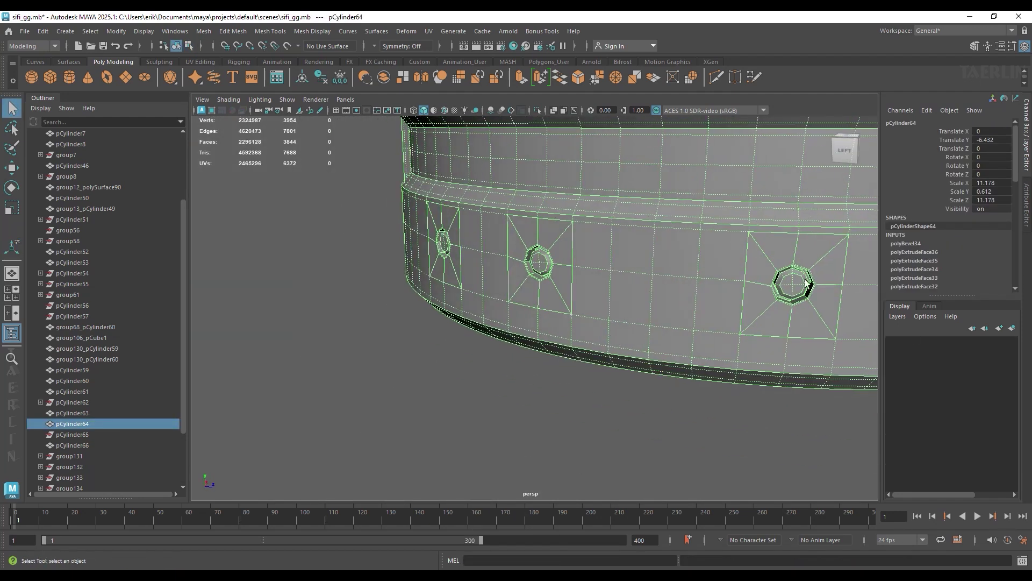
{"action": "scroll", "coordinate": [807, 284], "scroll_direction": "up", "scroll_amount": 5}
{"action": "scroll", "coordinate": [714, 265], "scroll_direction": "up", "scroll_amount": 3}
{"action": "right_click_drag", "start_coordinate": [622, 219], "coordinate": [622, 189]}
{"action": "double_click", "coordinate": [503, 242]}
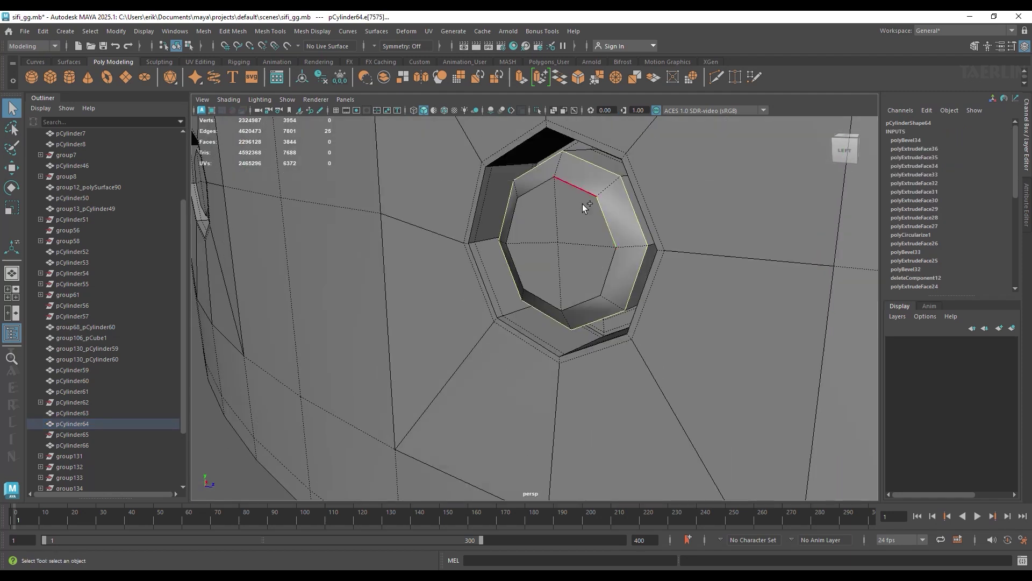
{"action": "left_click_drag", "start_coordinate": [425, 203], "coordinate": [540, 233], "text": "alt"}
{"action": "left_click_drag", "start_coordinate": [649, 280], "coordinate": [538, 249], "text": "alt"}
{"action": "double_click", "coordinate": [532, 245], "text": "shift"}
{"action": "double_click", "coordinate": [500, 228]}
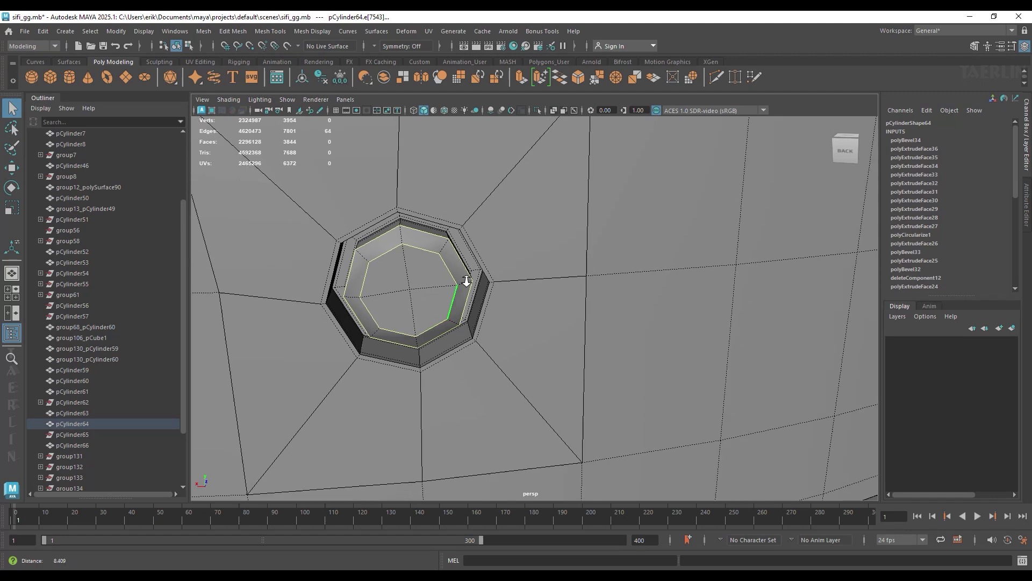
Add another socket's edges and bevel all the selected socket edge loops.
{"action": "scroll", "coordinate": [484, 269], "scroll_direction": "down", "scroll_amount": 5}
{"action": "left_click", "coordinate": [424, 111]}
{"action": "scroll", "coordinate": [473, 290], "scroll_direction": "up", "scroll_amount": 3}
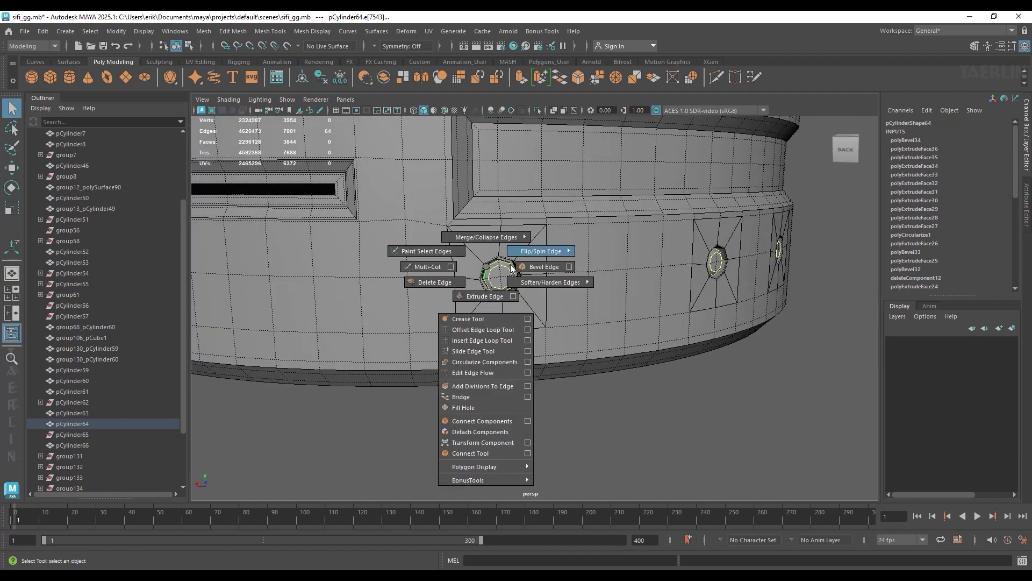
{"action": "right_click_drag", "start_coordinate": [473, 294], "coordinate": [540, 250], "text": "shift"}
{"action": "scroll", "coordinate": [606, 291], "scroll_direction": "up", "scroll_amount": 2}
{"action": "right_click_drag", "start_coordinate": [606, 290], "coordinate": [583, 247]}
Remove the unwanted disc geometry in the large side panel.
{"action": "mouse_move", "coordinate": [584, 247]}
{"action": "left_mouse_down", "text": "alt"}
{"action": "mouse_move", "coordinate": [670, 359]}
{"action": "mouse_move", "coordinate": [811, 346]}
{"action": "left_mouse_up", "text": "alt"}
{"action": "scroll", "coordinate": [341, 376], "scroll_direction": "up", "scroll_amount": 3}
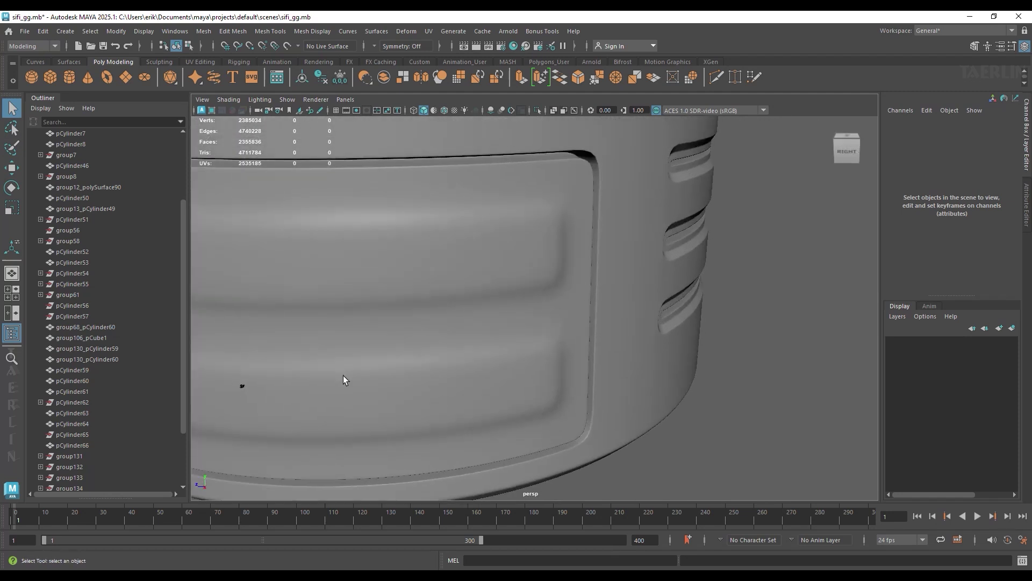
{"action": "left_click", "coordinate": [415, 346]}
{"action": "mouse_move", "coordinate": [415, 346]}
{"action": "right_mouse_down", "text": "alt"}
{"action": "mouse_move", "coordinate": [503, 299]}
{"action": "mouse_move", "coordinate": [500, 319]}
{"action": "right_mouse_up", "text": "alt"}
{"action": "key", "text": "ctrl+z"}
{"action": "key", "text": "ctrl+z"}
{"action": "key", "text": "ctrl+z"}
Select the panel hole's border edge loop and close it with Fill Hole.
{"action": "left_click", "coordinate": [526, 331]}
{"action": "right_click_drag", "start_coordinate": [546, 261], "coordinate": [550, 248]}
{"action": "double_click", "coordinate": [532, 312]}
{"action": "right_click", "coordinate": [542, 312], "text": "shift"}
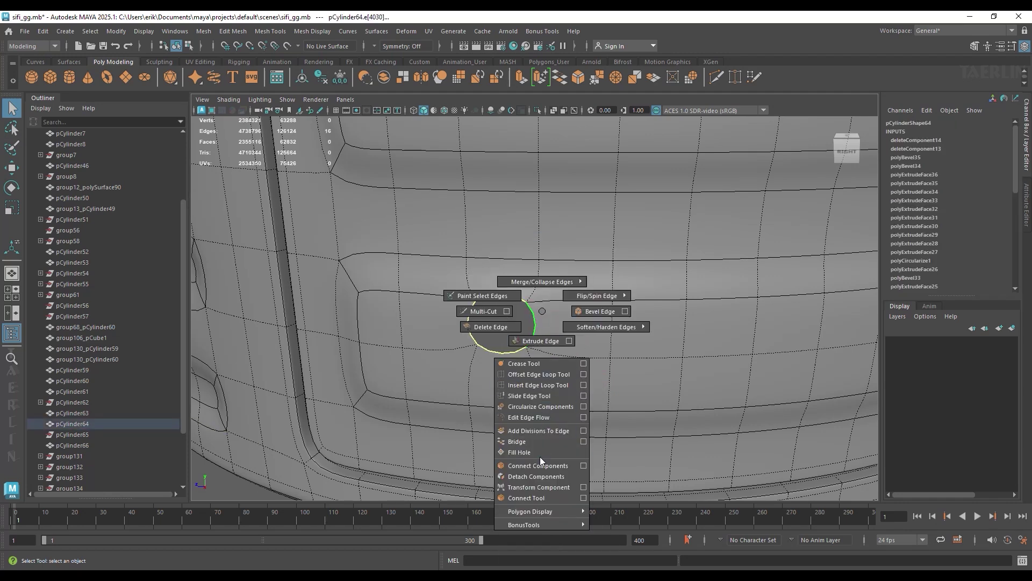
{"action": "left_click", "coordinate": [540, 456]}
{"action": "right_click_drag", "start_coordinate": [537, 339], "coordinate": [686, 300], "text": "alt"}
{"action": "mouse_move", "coordinate": [686, 299]}
{"action": "left_mouse_down", "text": "alt"}
{"action": "mouse_move", "coordinate": [636, 299]}
{"action": "mouse_move", "coordinate": [727, 356]}
{"action": "mouse_move", "coordinate": [560, 369]}
{"action": "mouse_move", "coordinate": [474, 288]}
{"action": "mouse_move", "coordinate": [575, 331]}
{"action": "mouse_move", "coordinate": [631, 285]}
{"action": "left_mouse_up", "text": "alt"}
Orbit around to the large front panel to review the patched surface.
{"action": "key", "text": "F8"}
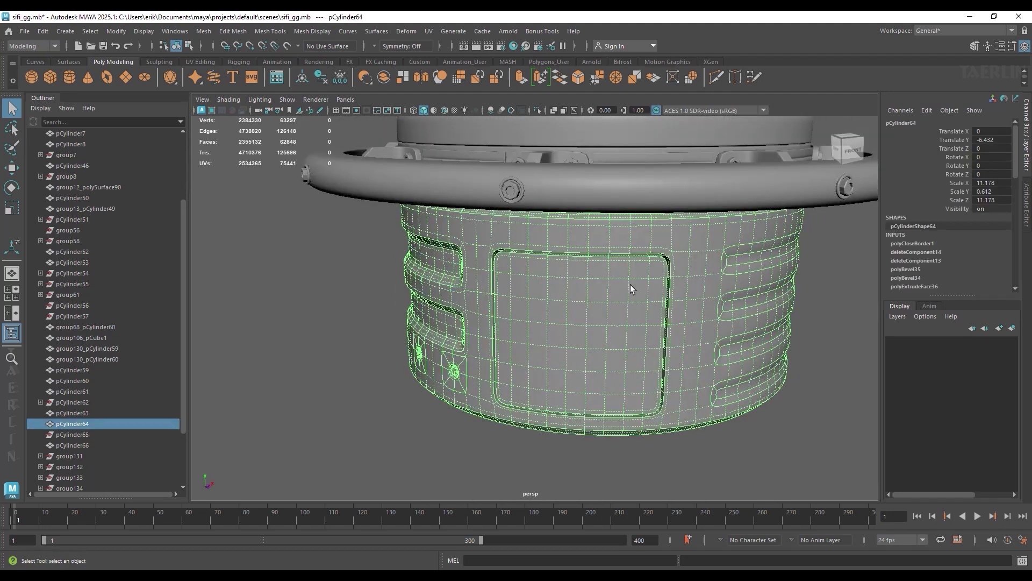
{"action": "right_click_drag", "start_coordinate": [630, 284], "coordinate": [654, 294], "text": "alt"}
{"action": "left_click_drag", "start_coordinate": [544, 409], "coordinate": [515, 278], "text": "alt"}
{"action": "scroll", "coordinate": [515, 278], "scroll_direction": "up", "scroll_amount": 2}
{"action": "scroll", "coordinate": [579, 285], "scroll_direction": "down", "scroll_amount": 4}
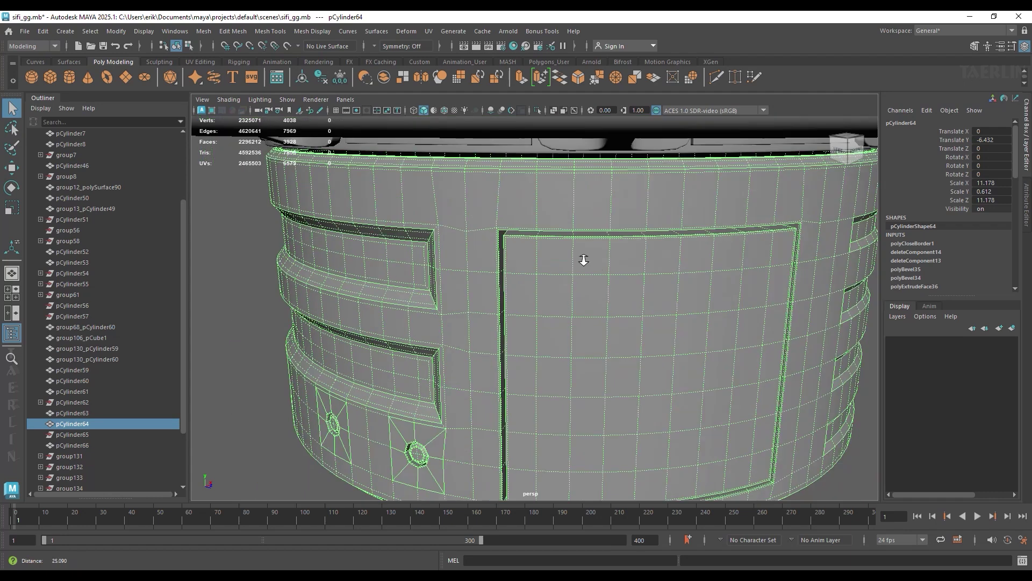
{"action": "right_click_drag", "start_coordinate": [543, 260], "coordinate": [536, 285]}
Select the four corner faces of the large front panel and frame them.
{"action": "left_click", "coordinate": [551, 457], "text": "shift"}
{"action": "left_click_drag", "start_coordinate": [552, 457], "coordinate": [662, 302], "text": "alt"}
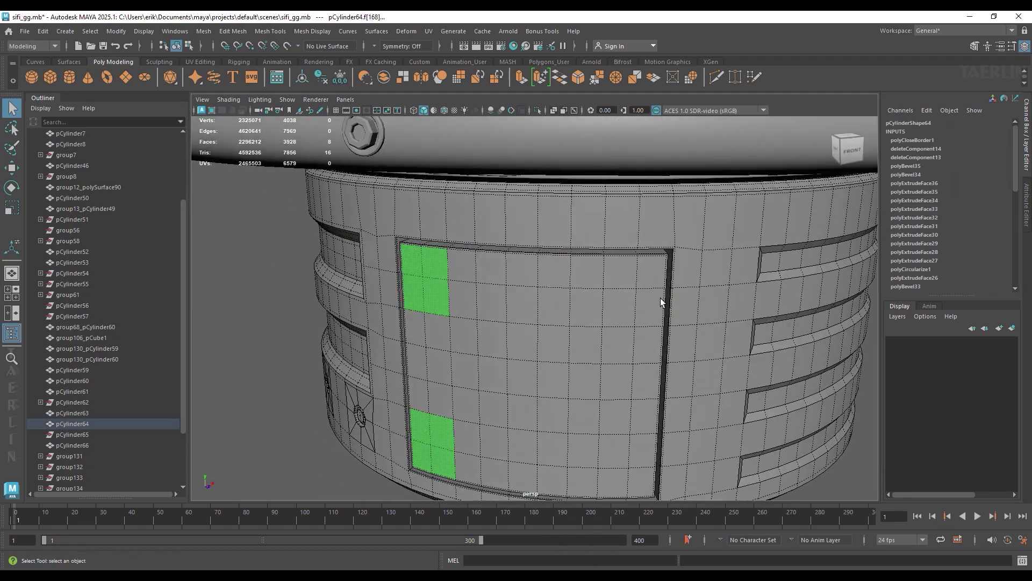
{"action": "left_click", "coordinate": [618, 447], "text": "shift"}
{"action": "key", "text": "f"}
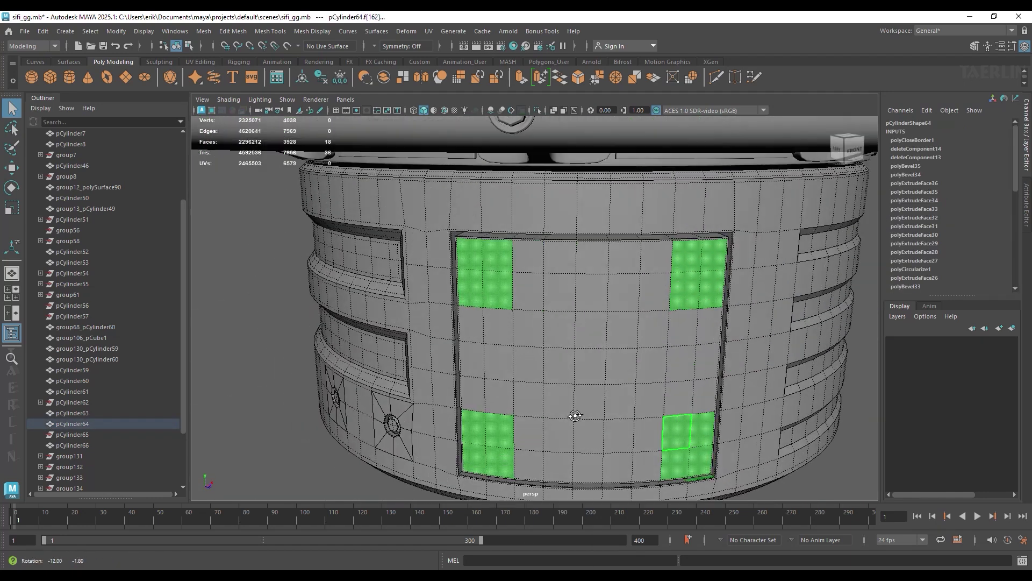
{"action": "scroll", "coordinate": [572, 350], "scroll_direction": "up", "scroll_amount": 3}
{"action": "scroll", "coordinate": [570, 304], "scroll_direction": "up", "scroll_amount": 2}
Extrude and circularize the corner faces into octagons with Radial Offset -0.8, then inset them slightly.
{"action": "key", "text": "ctrl+e"}
{"action": "right_click_drag", "start_coordinate": [632, 292], "coordinate": [634, 366], "text": "shift"}
{"action": "left_click_drag", "start_coordinate": [734, 367], "coordinate": [364, 367]}
{"action": "scroll", "coordinate": [451, 293], "scroll_direction": "down", "scroll_amount": 3}
{"action": "scroll", "coordinate": [410, 269], "scroll_direction": "down", "scroll_amount": 3}
{"action": "scroll", "coordinate": [772, 382], "scroll_direction": "up", "scroll_amount": 3}
{"action": "left_click_drag", "start_coordinate": [731, 366], "coordinate": [670, 366]}
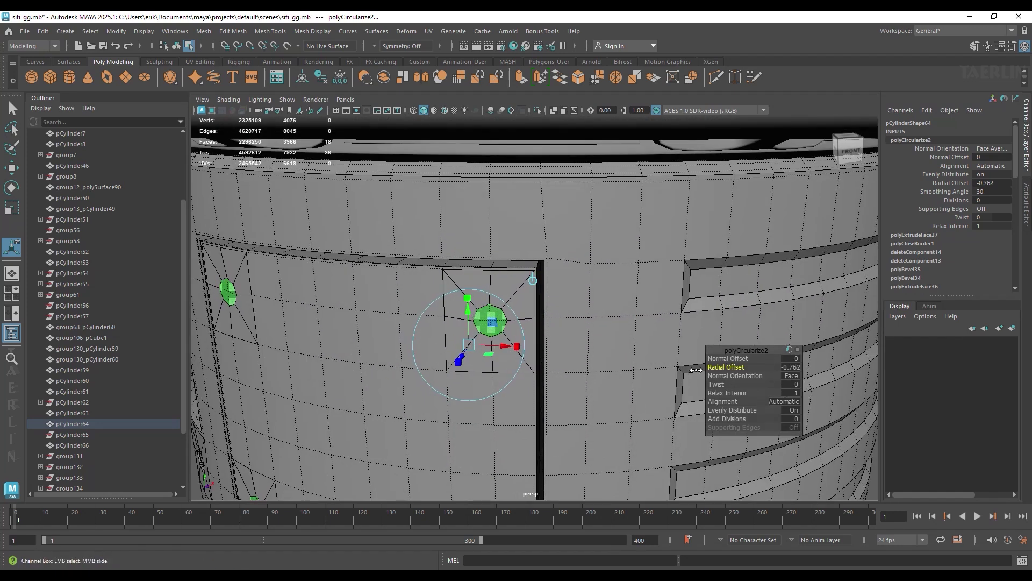
{"action": "scroll", "coordinate": [604, 339], "scroll_direction": "up", "scroll_amount": 3}
{"action": "scroll", "coordinate": [547, 369], "scroll_direction": "up", "scroll_amount": 2}
{"action": "key", "text": "ctrl+e"}
{"action": "mouse_move", "coordinate": [718, 376]}
{"action": "left_mouse_down"}
{"action": "mouse_move", "coordinate": [702, 375]}
{"action": "mouse_move", "coordinate": [747, 376]}
{"action": "left_mouse_up"}
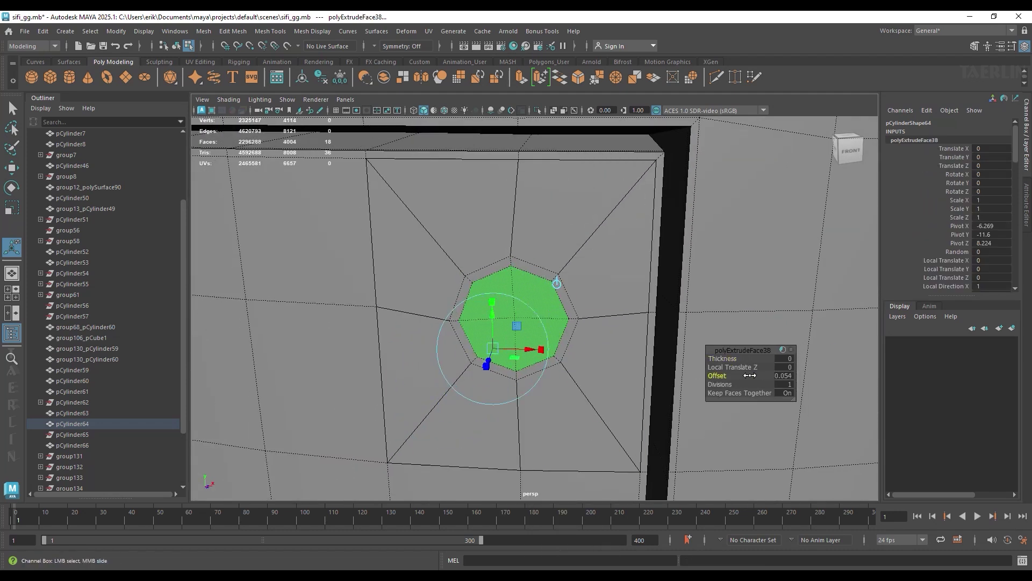
Select the full ring of thin faces around each octagon.
{"action": "left_click", "coordinate": [540, 274]}
{"action": "scroll", "coordinate": [543, 280], "scroll_direction": "down", "scroll_amount": 3}
{"action": "scroll", "coordinate": [548, 288], "scroll_direction": "down", "scroll_amount": 3}
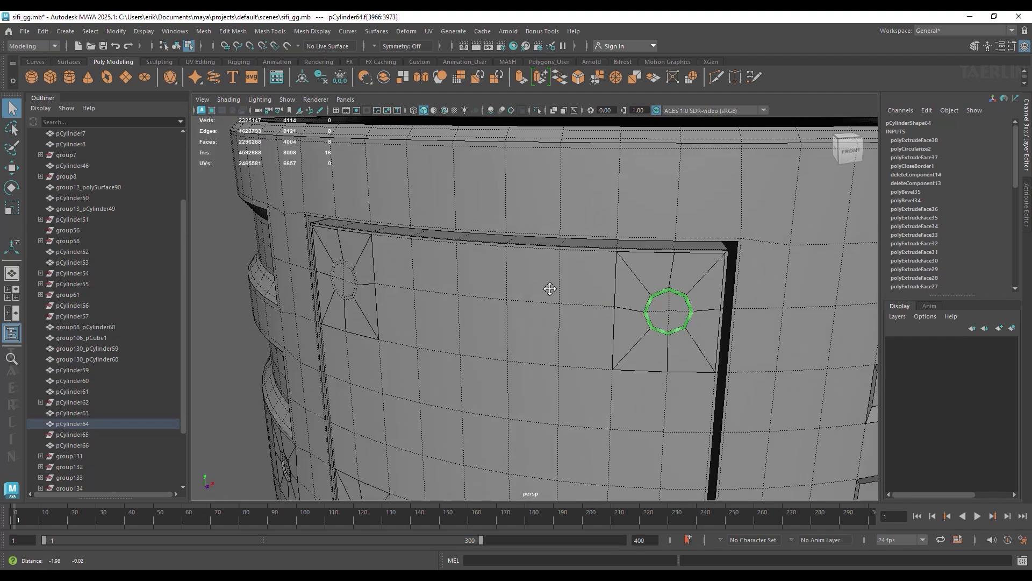
{"action": "left_click_drag", "start_coordinate": [548, 288], "coordinate": [518, 300], "text": "alt"}
{"action": "scroll", "coordinate": [417, 238], "scroll_direction": "up", "scroll_amount": 3}
{"action": "scroll", "coordinate": [559, 274], "scroll_direction": "down", "scroll_amount": 3}
{"action": "scroll", "coordinate": [495, 290], "scroll_direction": "up", "scroll_amount": 3}
{"action": "scroll", "coordinate": [544, 300], "scroll_direction": "up", "scroll_amount": 4}
{"action": "scroll", "coordinate": [544, 300], "scroll_direction": "down", "scroll_amount": 5}
{"action": "left_click", "coordinate": [445, 299], "text": "shift"}
{"action": "double_click", "coordinate": [508, 389], "text": "shift"}
Extrude the octagon rings with negative thickness to sink them into recessed sockets.
{"action": "right_click_drag", "start_coordinate": [477, 295], "coordinate": [477, 311], "text": "shift"}
{"action": "scroll", "coordinate": [592, 323], "scroll_direction": "up", "scroll_amount": 2}
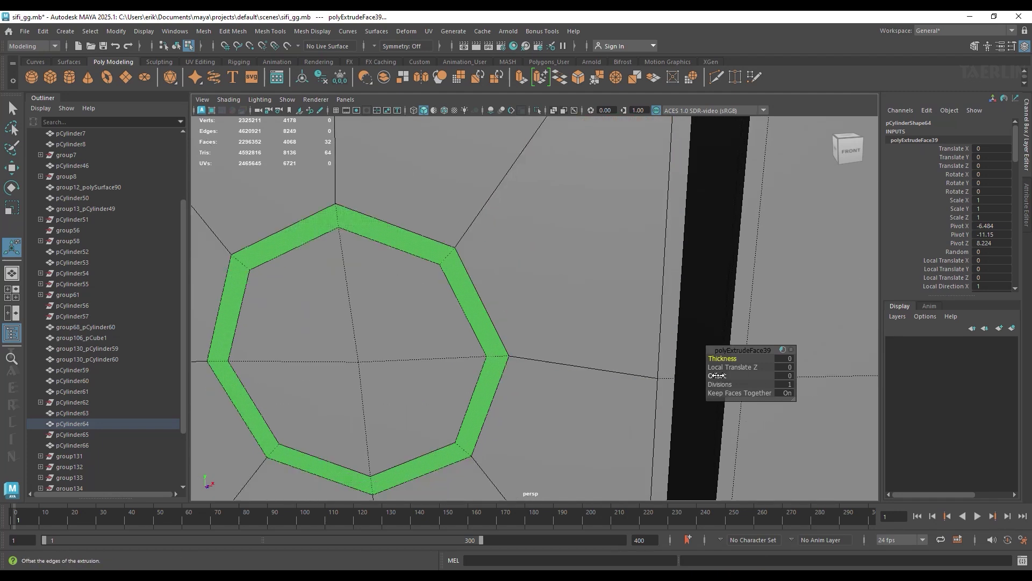
{"action": "key", "text": "ctrl+e"}
{"action": "scroll", "coordinate": [487, 286], "scroll_direction": "up", "scroll_amount": 3}
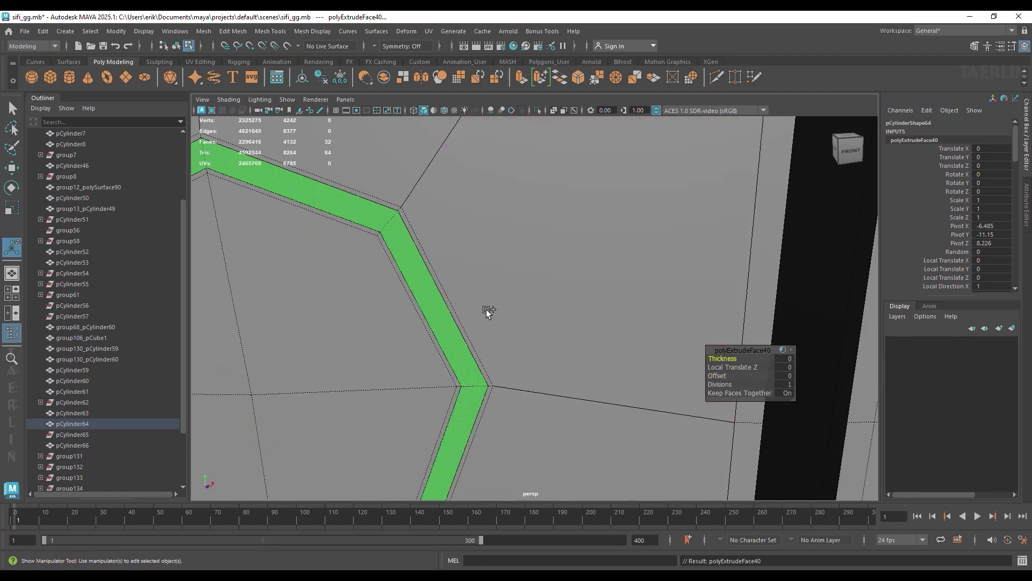
{"action": "key", "text": "ctrl+z"}
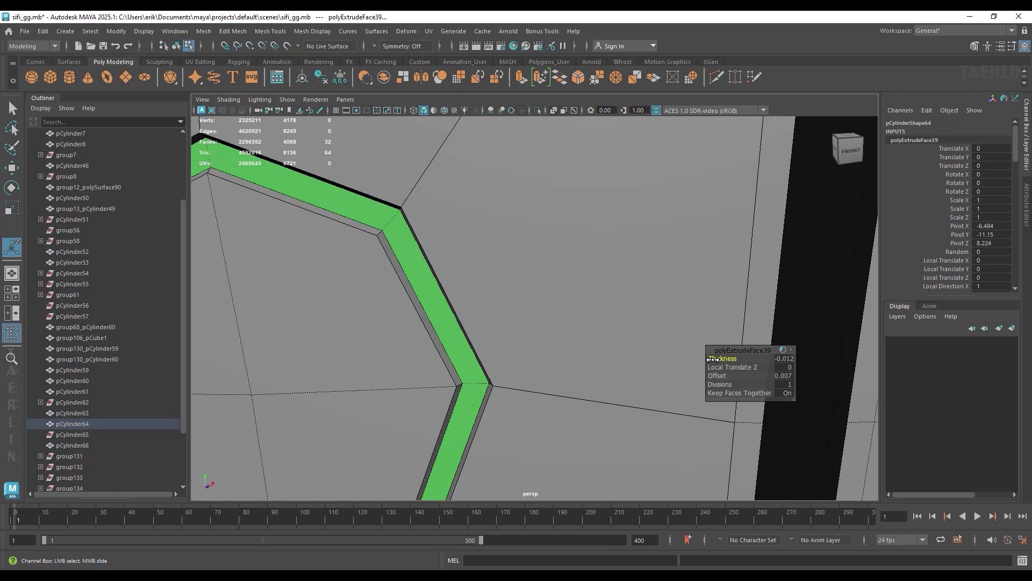
{"action": "right_click_drag", "start_coordinate": [518, 310], "coordinate": [500, 302], "text": "shift"}
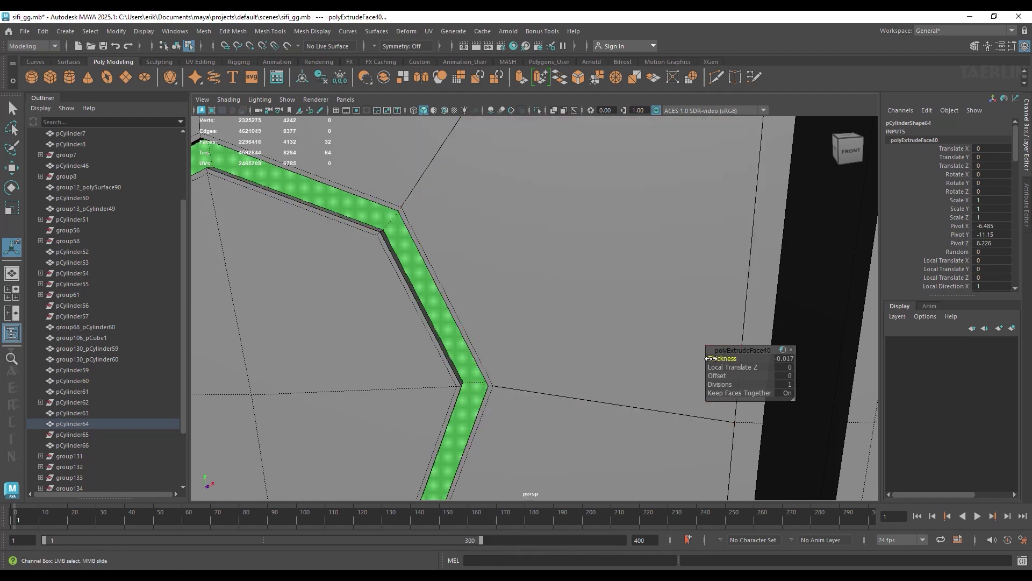
{"action": "key", "text": "3"}
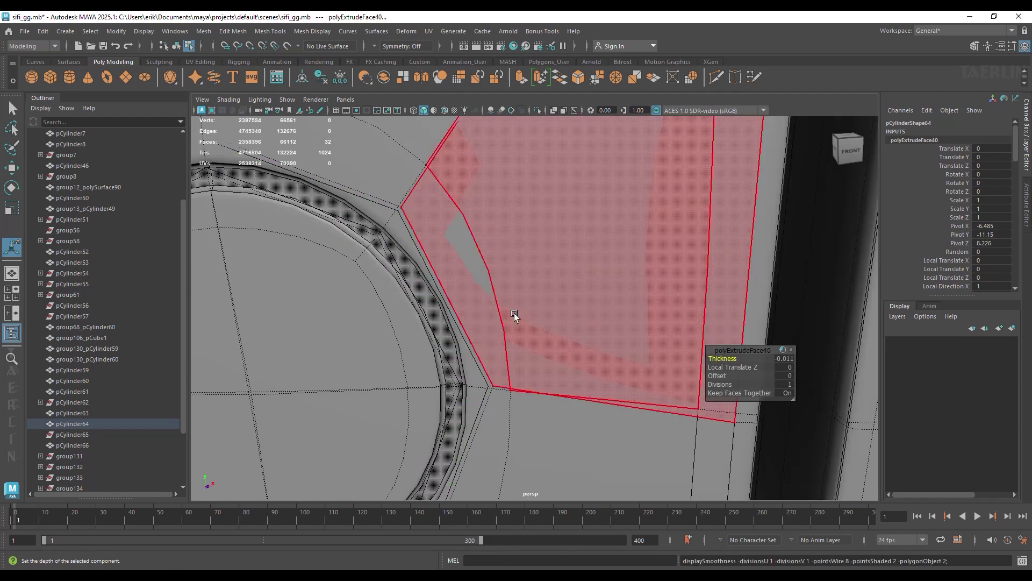
{"action": "key", "text": "1"}
{"action": "right_click_drag", "start_coordinate": [517, 308], "coordinate": [500, 312], "text": "shift"}
{"action": "mouse_move", "coordinate": [500, 312]}
{"action": "middle_mouse_down"}
{"action": "mouse_move", "coordinate": [671, 359]}
{"action": "mouse_move", "coordinate": [621, 359]}
{"action": "middle_mouse_up"}
{"action": "left_click", "coordinate": [608, 360]}
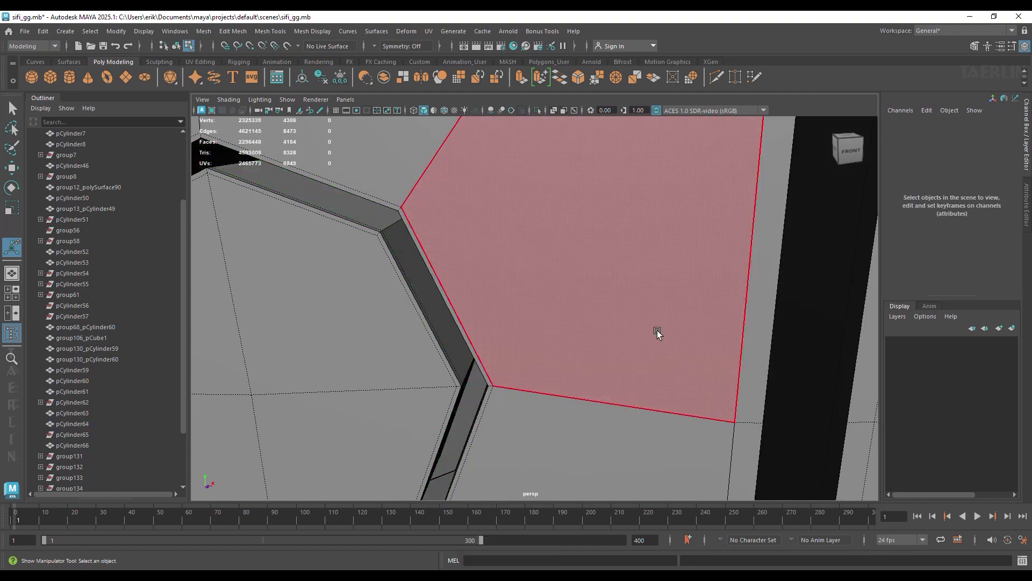